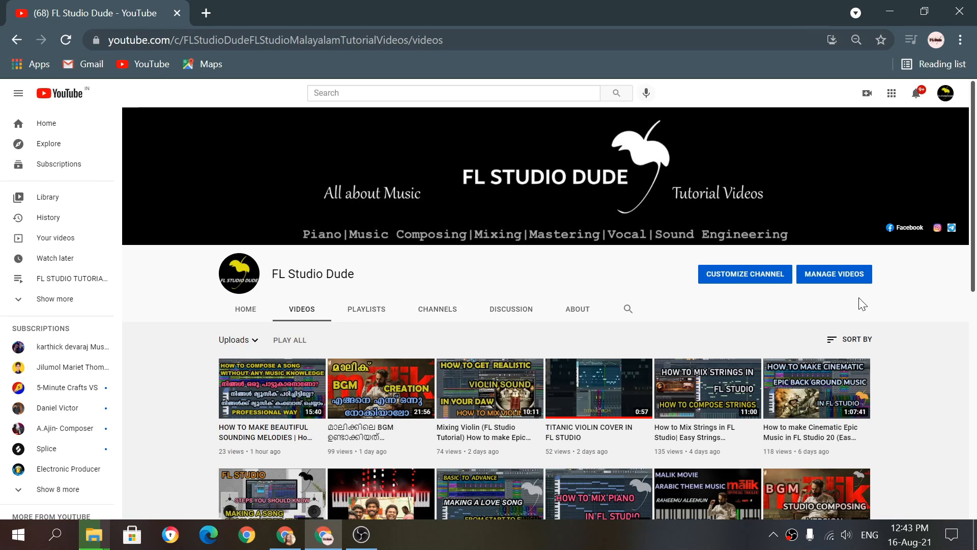
Step: Look through the channel's uploaded videos down to the oldest ones and return to the channel header
scroll(862, 304, down, 6)
scroll(887, 298, down, 6)
scroll(884, 296, down, 6)
scroll(884, 297, down, 6)
scroll(882, 295, down, 12)
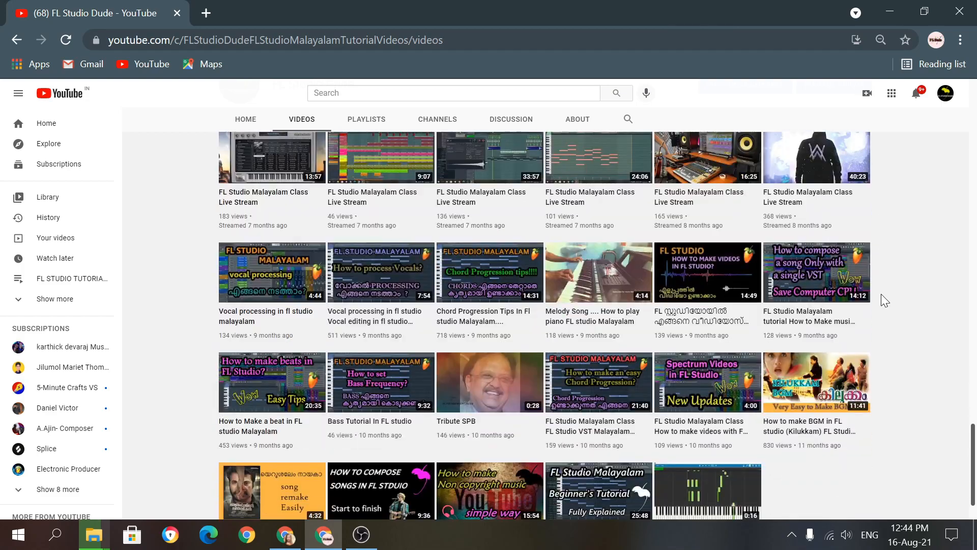
scroll(881, 294, down, 2)
scroll(878, 292, up, 15)
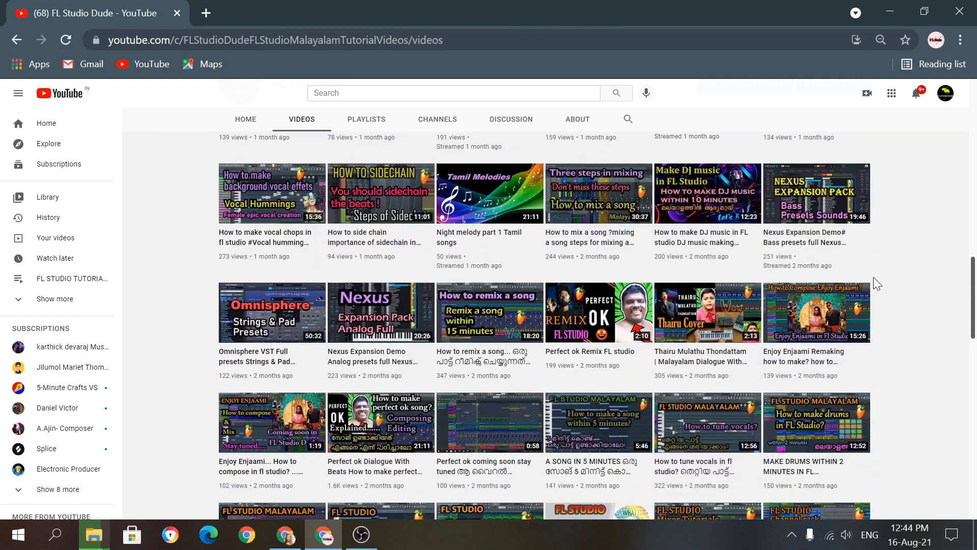
scroll(873, 278, up, 20)
Step: Open the channel's playlists and look through the created playlists
click(367, 312)
scroll(848, 295, down, 2)
scroll(848, 295, down, 2)
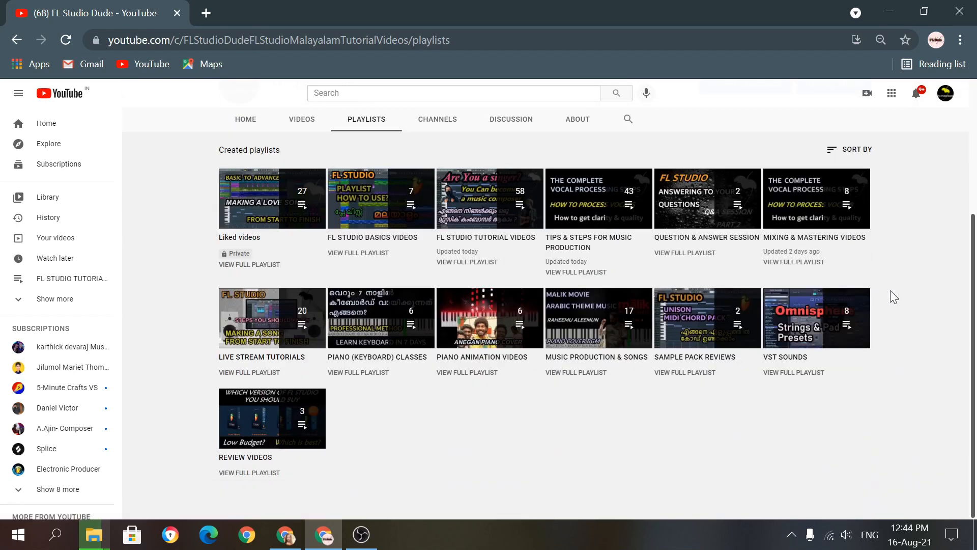
key(ctrl+plus)
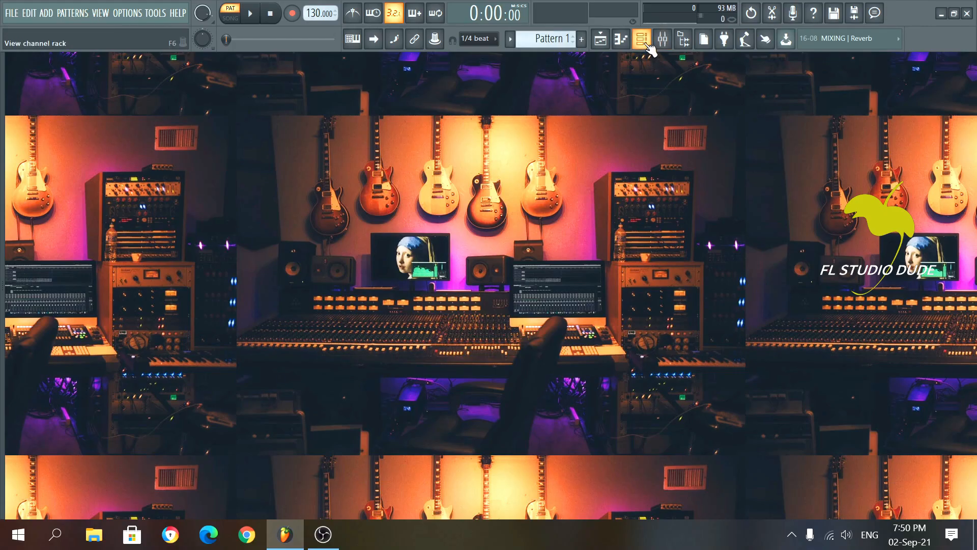
Step: Switch to FL Studio, show the channel rack and add an FL Keys instrument channel
click(642, 38)
drag(556, 121, 575, 123)
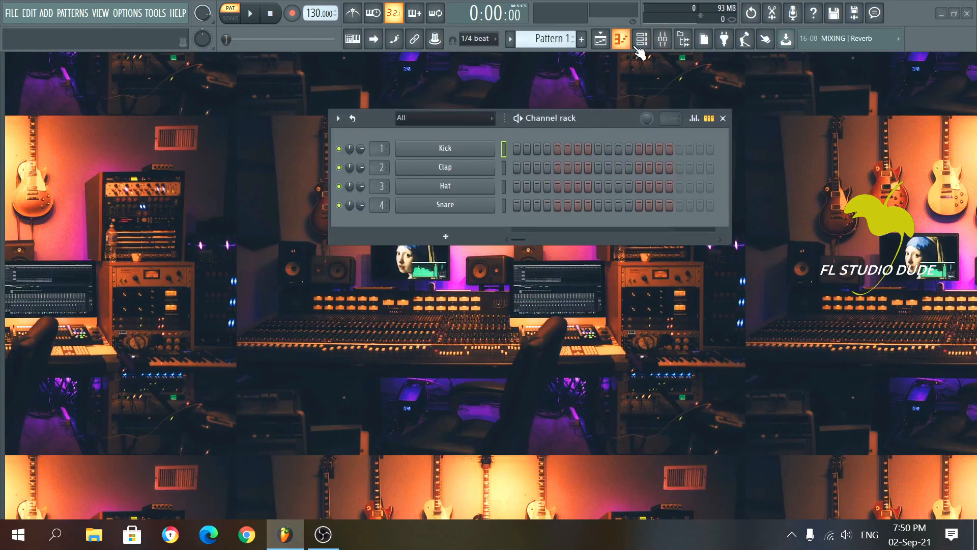
click(446, 237)
click(383, 223)
click(448, 237)
click(441, 266)
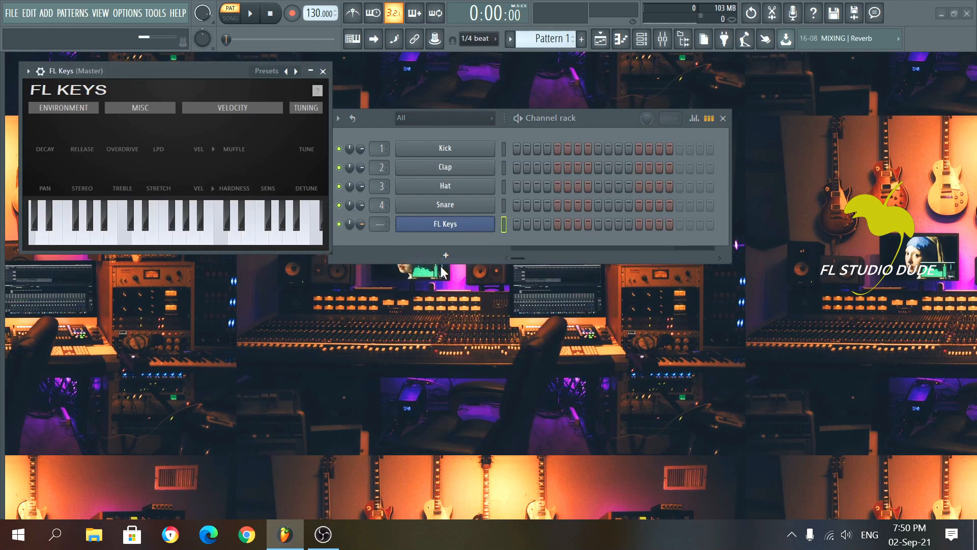
Step: Move the FL Keys window aside, audition a note on its keyboard and close the plugin window
drag(225, 69, 409, 85)
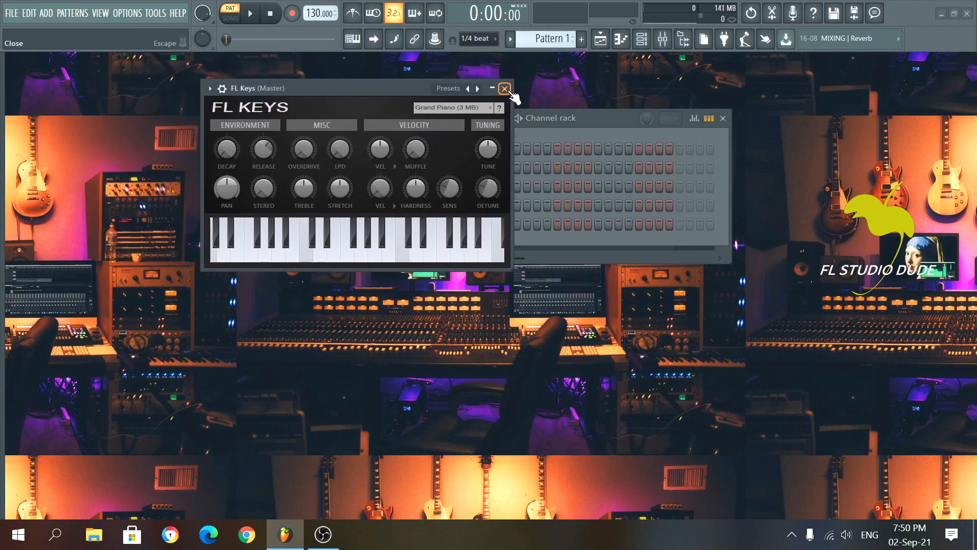
click(328, 245)
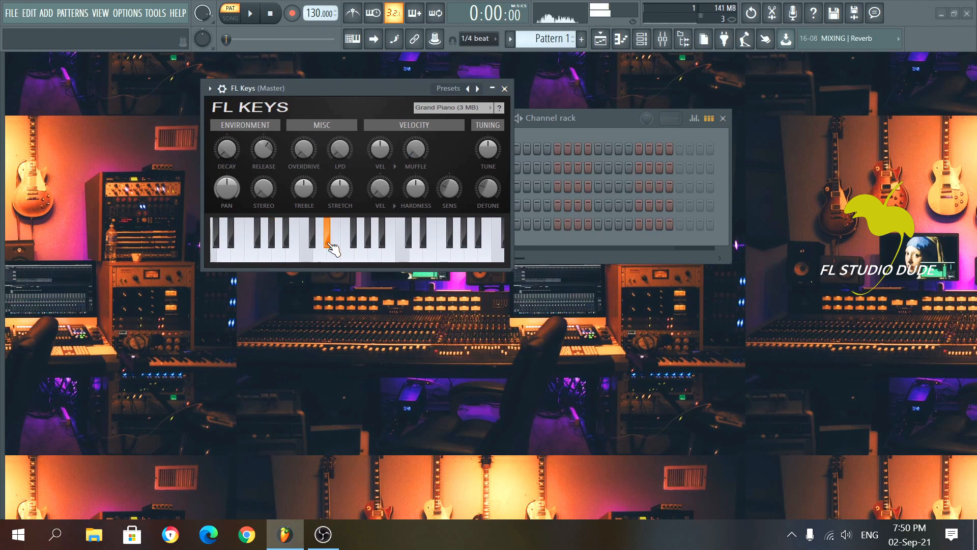
click(505, 89)
Step: Open the piano roll for the FL Keys channel and close the channel rack
right_click(460, 227)
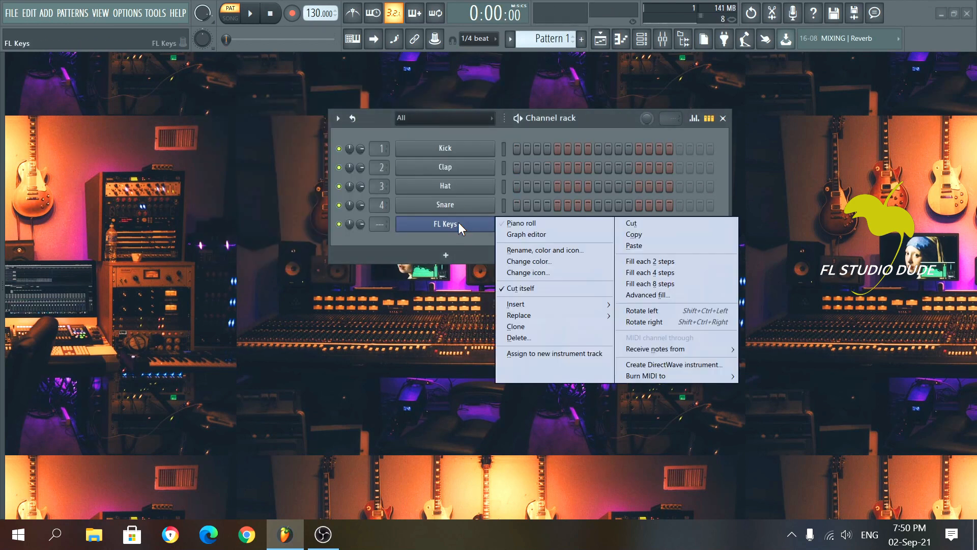
click(524, 223)
click(723, 119)
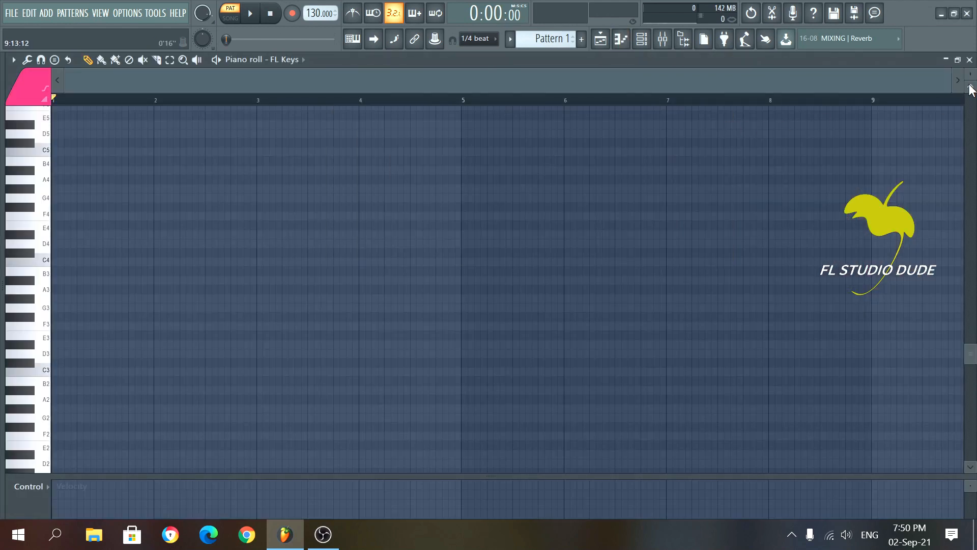
drag(973, 71, 971, 75)
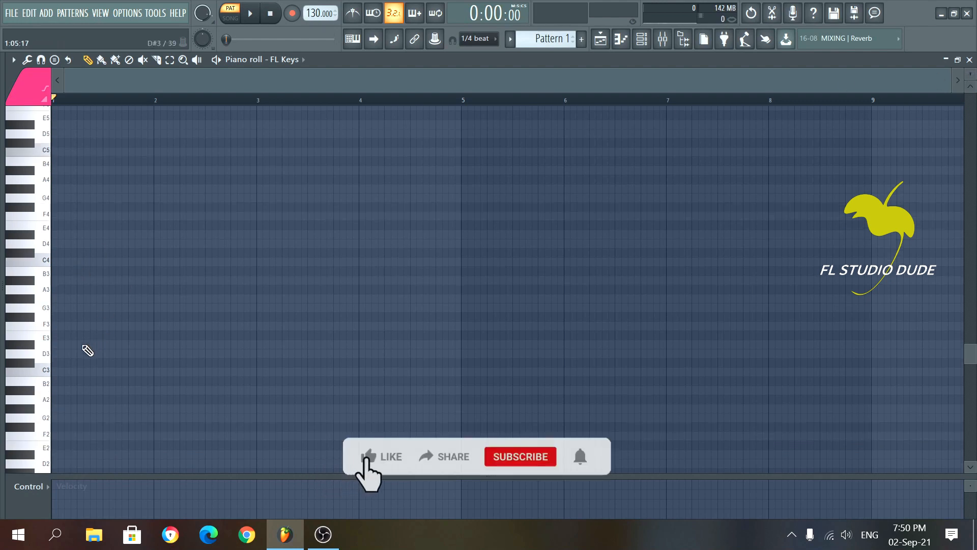
Step: Set the piano roll's scale highlighting to root note D with the Minor Natural (Aeolian) scale
click(12, 62)
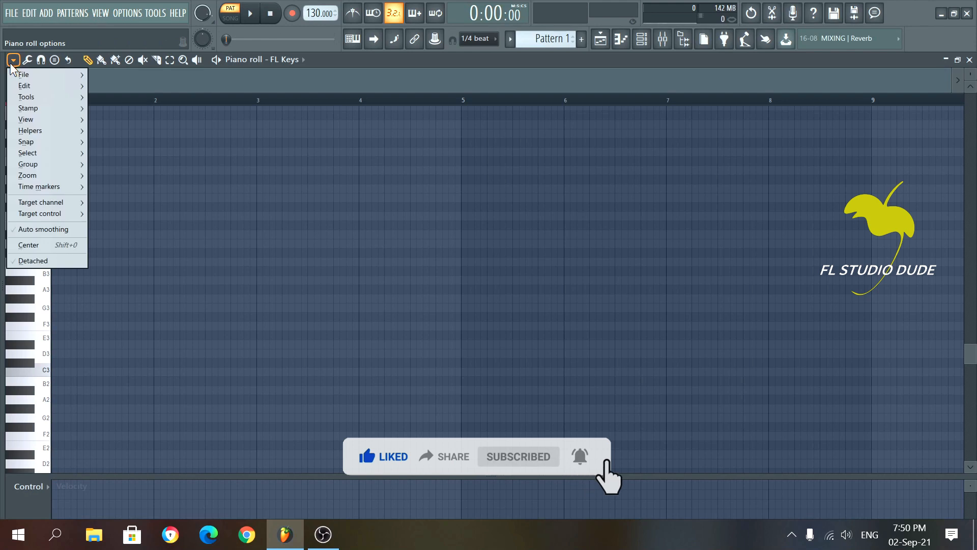
mouse_move(40, 134)
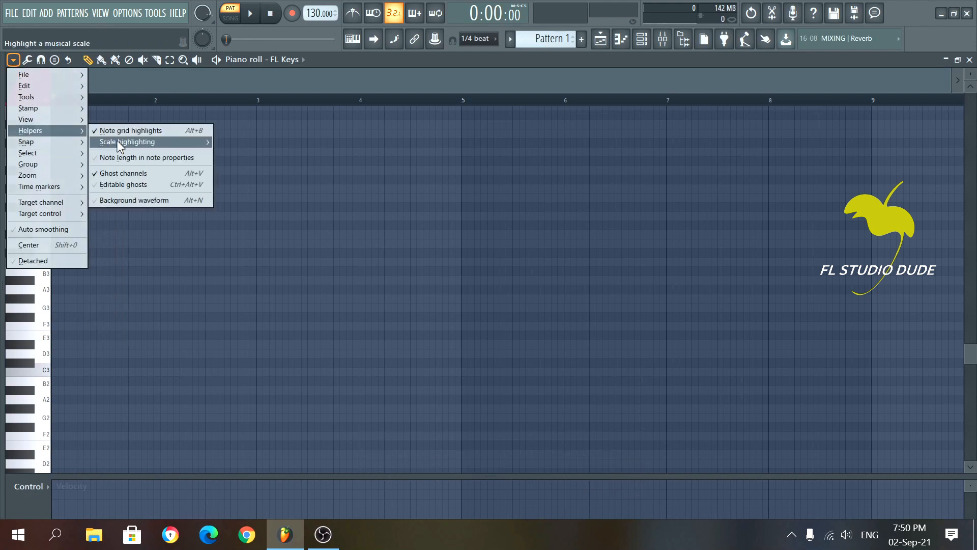
mouse_move(118, 141)
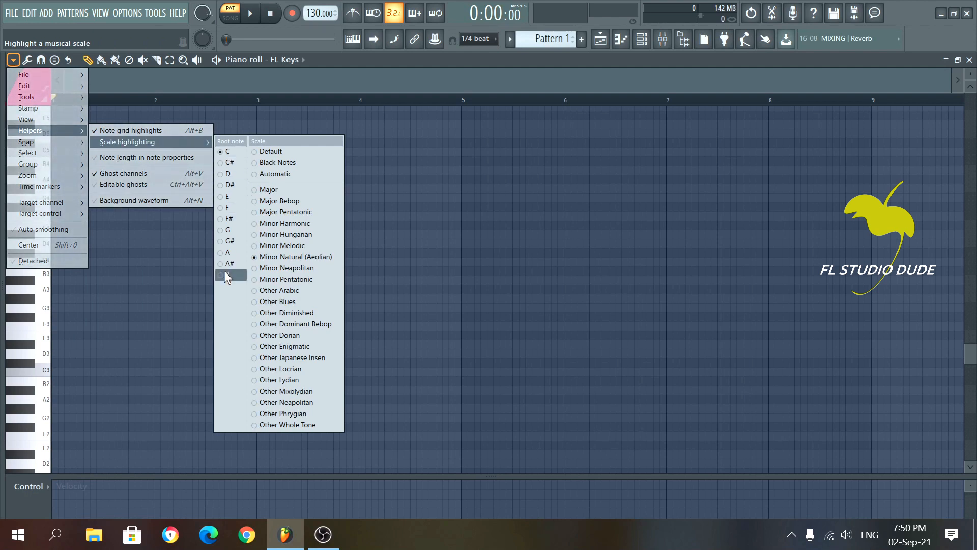
click(224, 176)
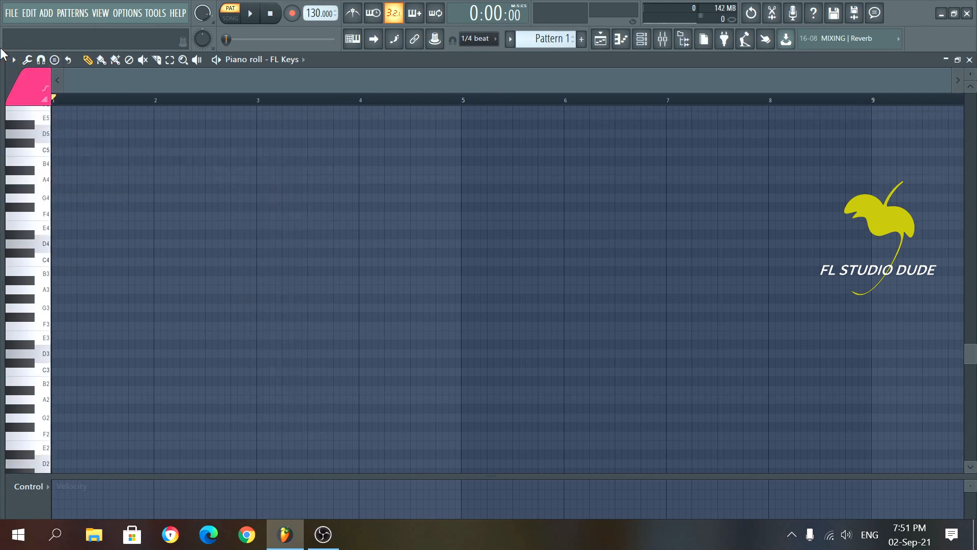
click(14, 61)
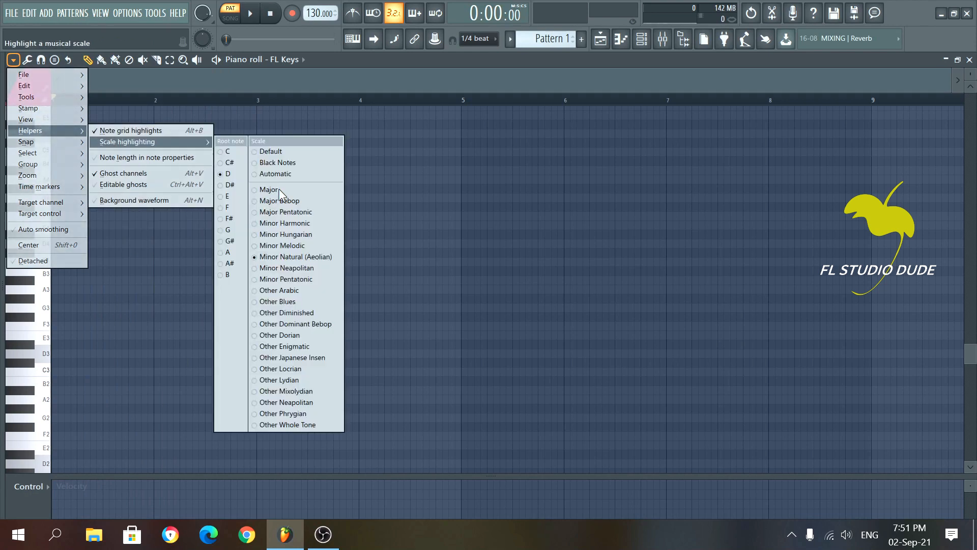
click(276, 257)
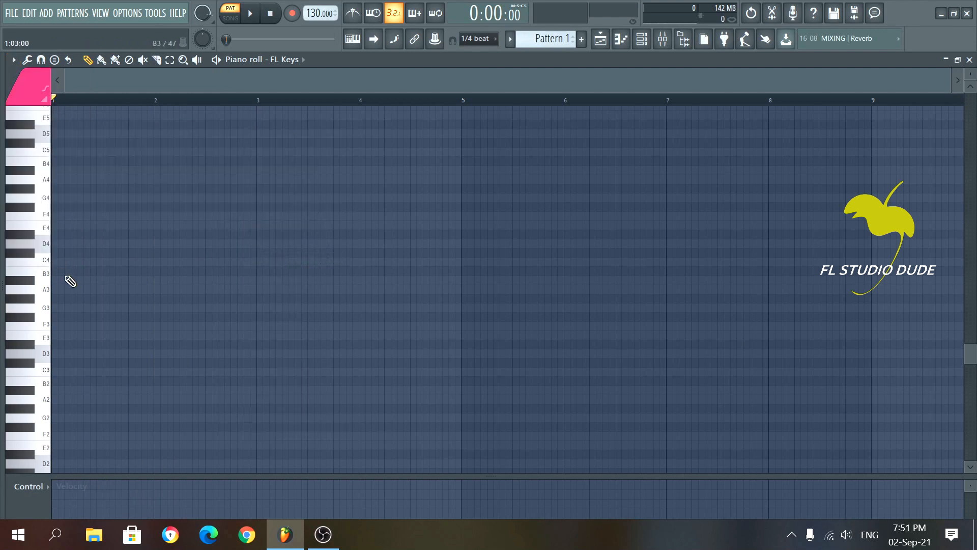
Step: Enter a one-bar D minor chord in bar 1 with the notes D4, F4 and A4
click(62, 243)
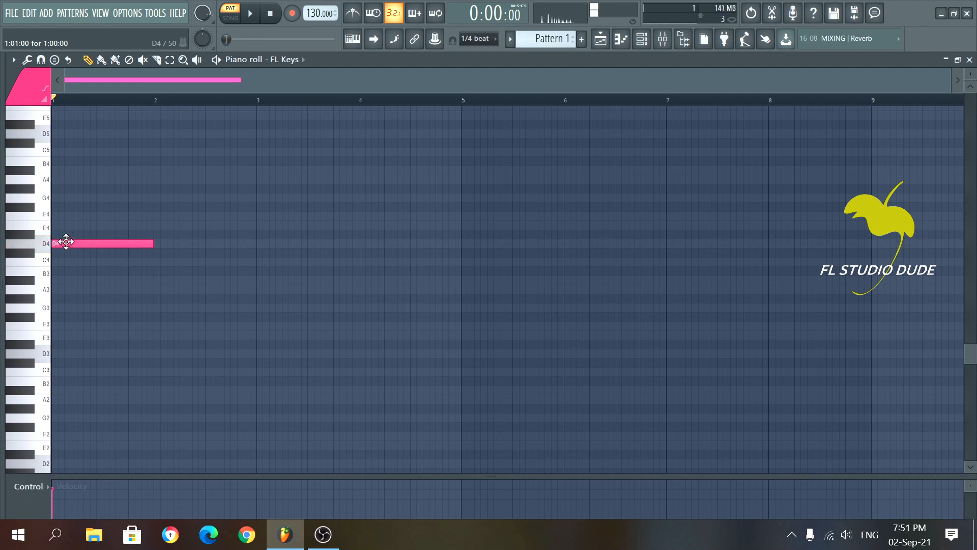
scroll(65, 243, up, 3)
click(54, 270)
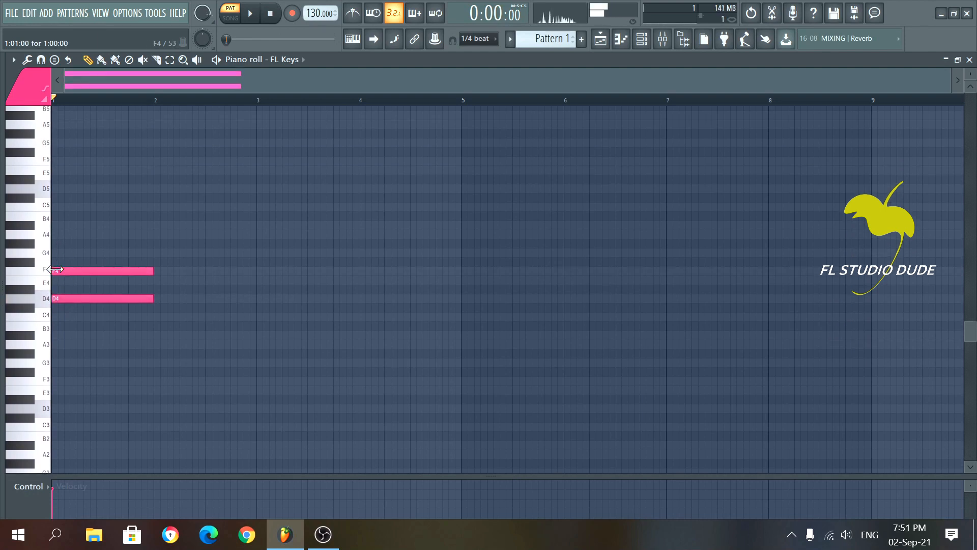
click(52, 234)
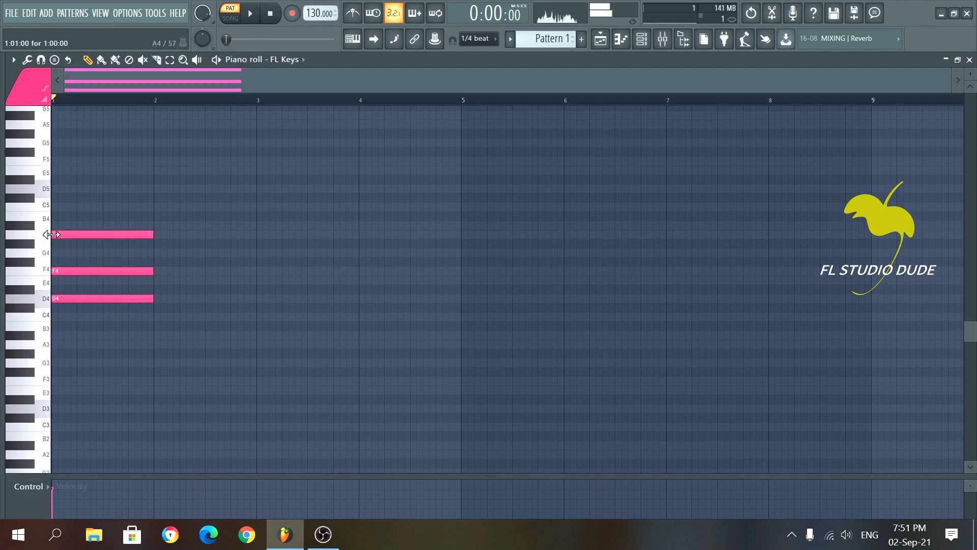
Step: Enter one-bar chords C4, E4, G4 in bar 2 and A#3, D4, F4 in bar 3
click(158, 317)
click(155, 280)
click(155, 252)
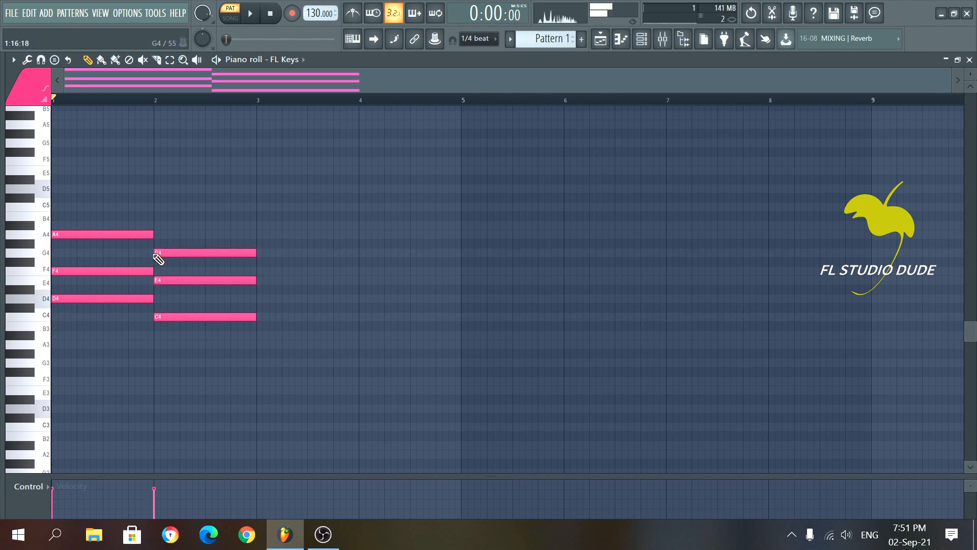
click(261, 335)
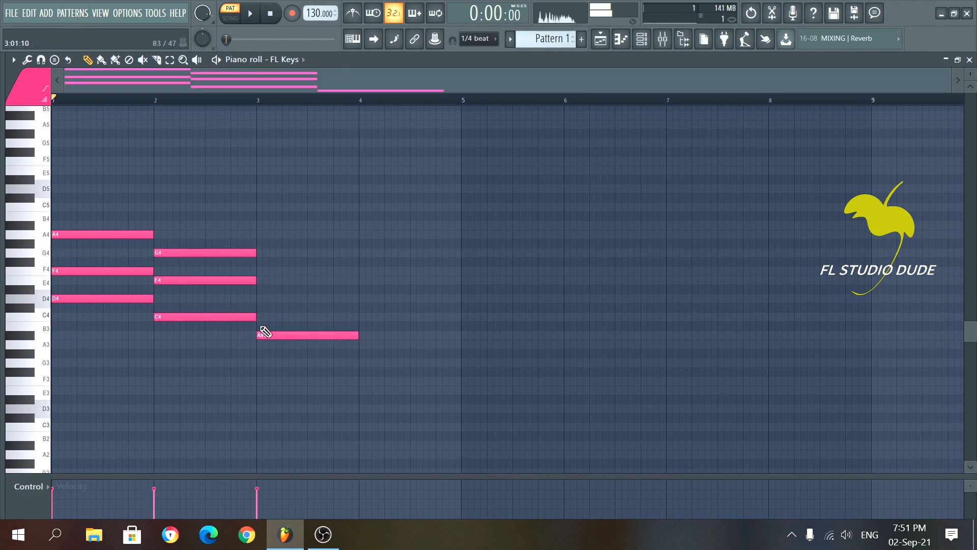
click(257, 298)
click(279, 270)
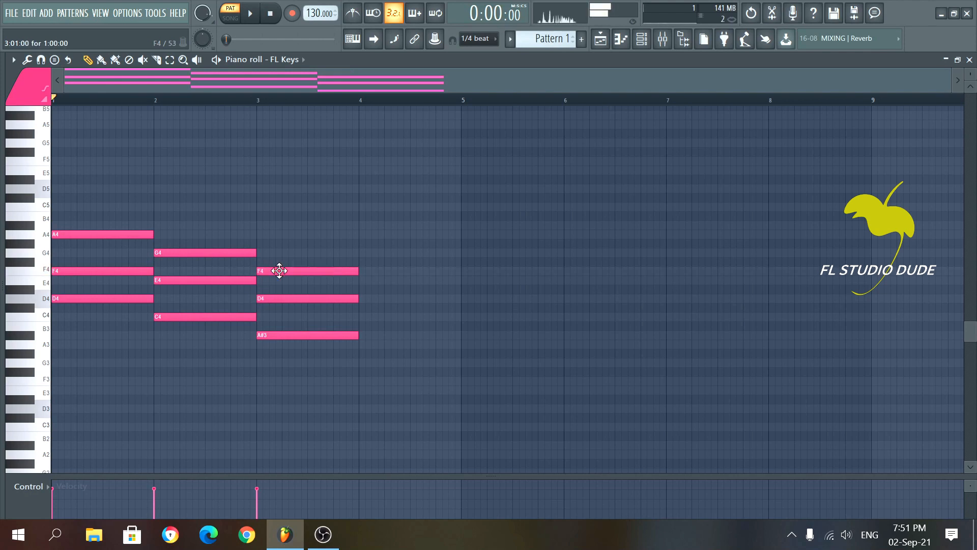
Step: Enter three one-bar notes in bar 4 and arrange them as a C major chord of C4, E4 and G4
click(360, 280)
click(361, 252)
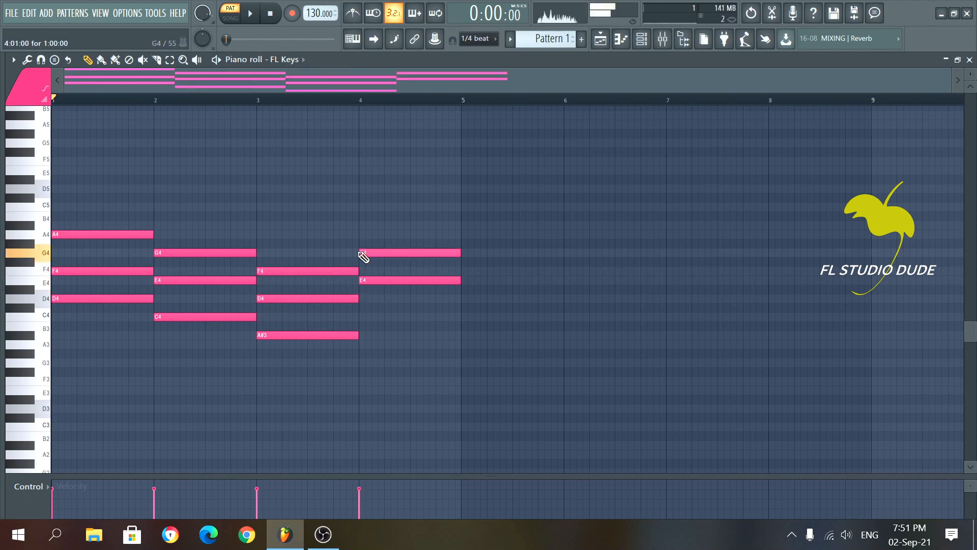
click(361, 225)
drag(379, 279, 377, 205)
drag(381, 280, 382, 316)
drag(378, 258, 373, 284)
drag(377, 208, 376, 258)
Step: Play back the four-bar chord progression and stop it
scroll(200, 251, down, 4)
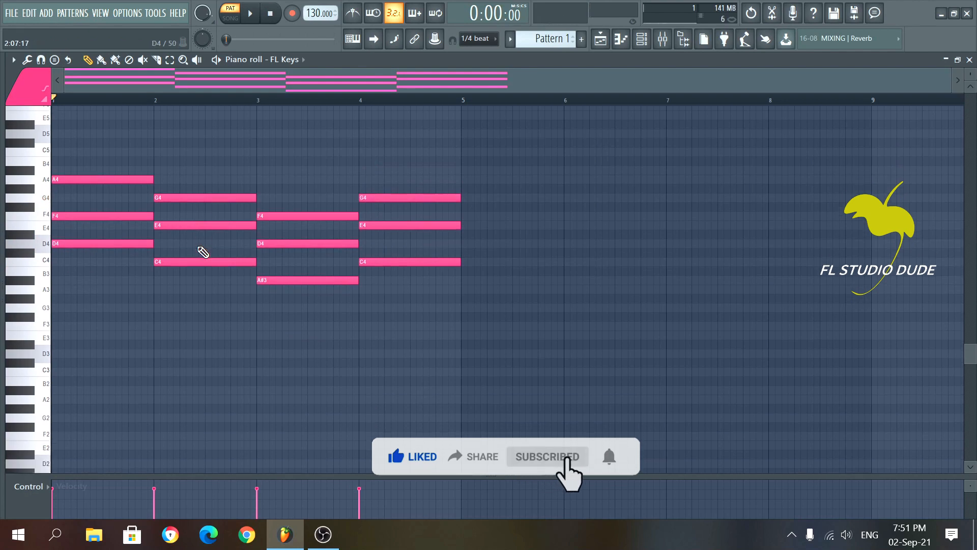
scroll(104, 236, up, 1)
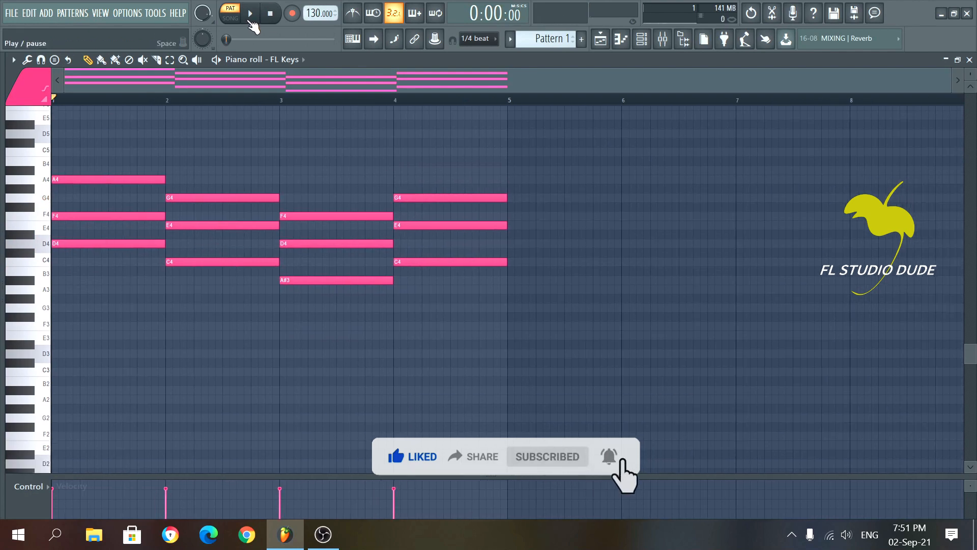
click(251, 14)
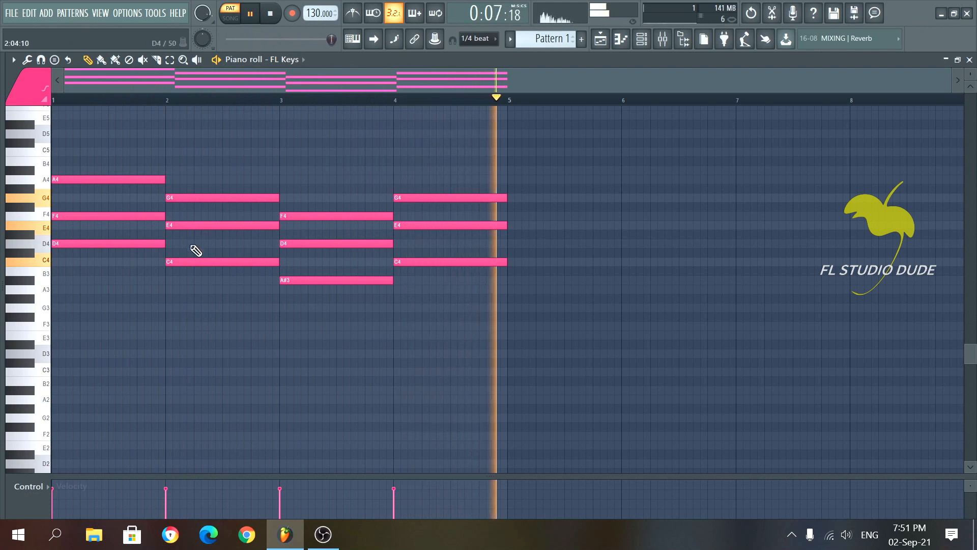
key(space)
Step: Add one-bar bass notes under the chords: D3 in bar 1, C3 in bar 2, A#2 in bar 3 and C3 in bar 4
scroll(131, 292, down, 2)
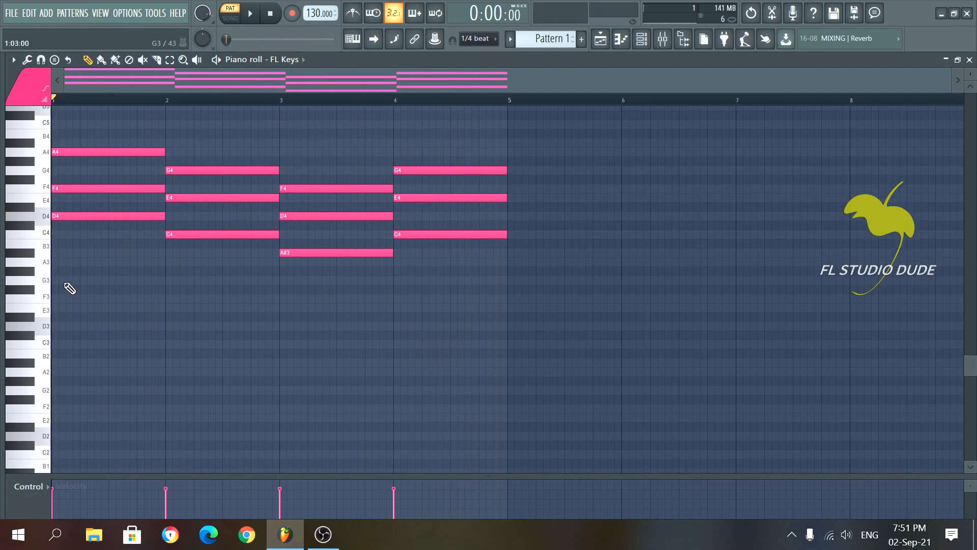
click(53, 327)
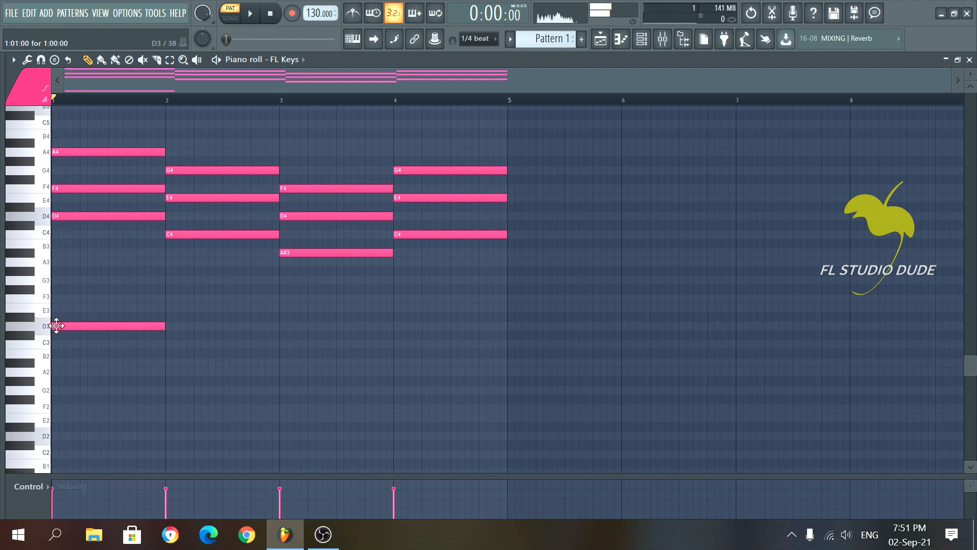
click(166, 344)
click(277, 307)
key(space)
drag(301, 308, 298, 360)
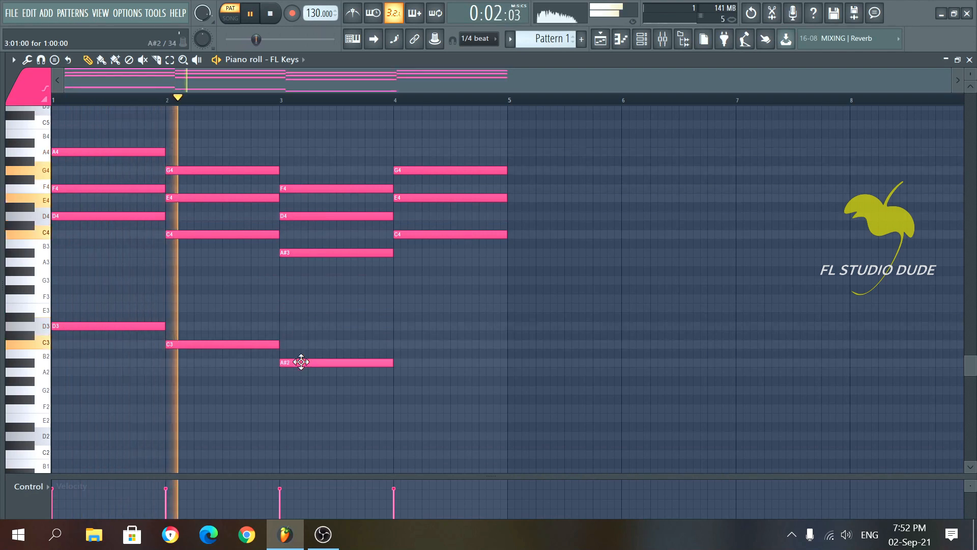
click(387, 324)
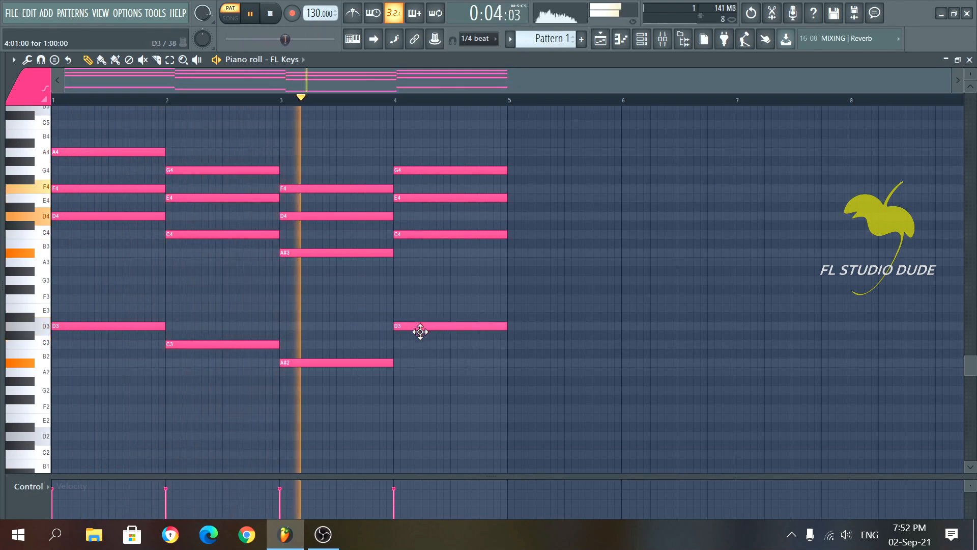
drag(421, 327, 419, 343)
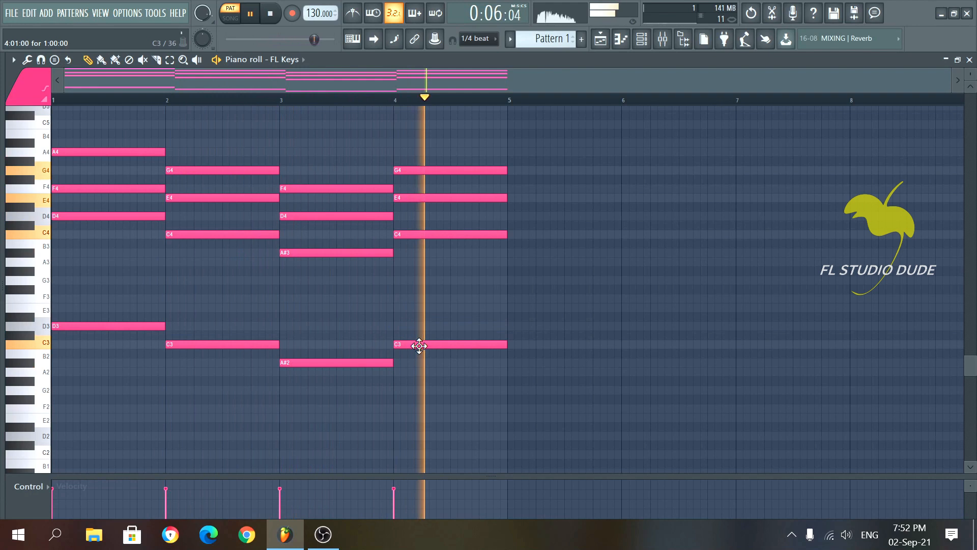
Step: Play back the progression with its bass notes and transpose all notes up one octave
key(space)
scroll(387, 350, up, 3)
key(space)
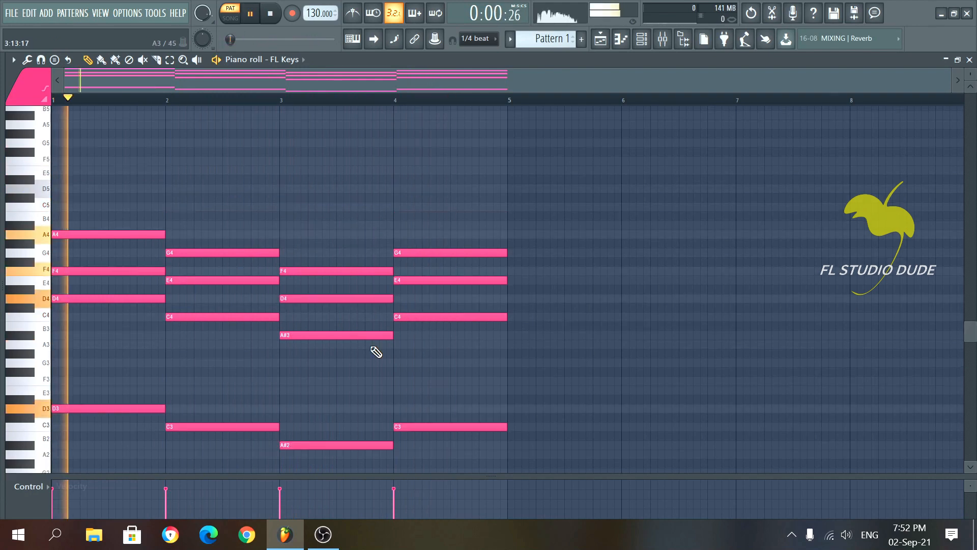
key(space)
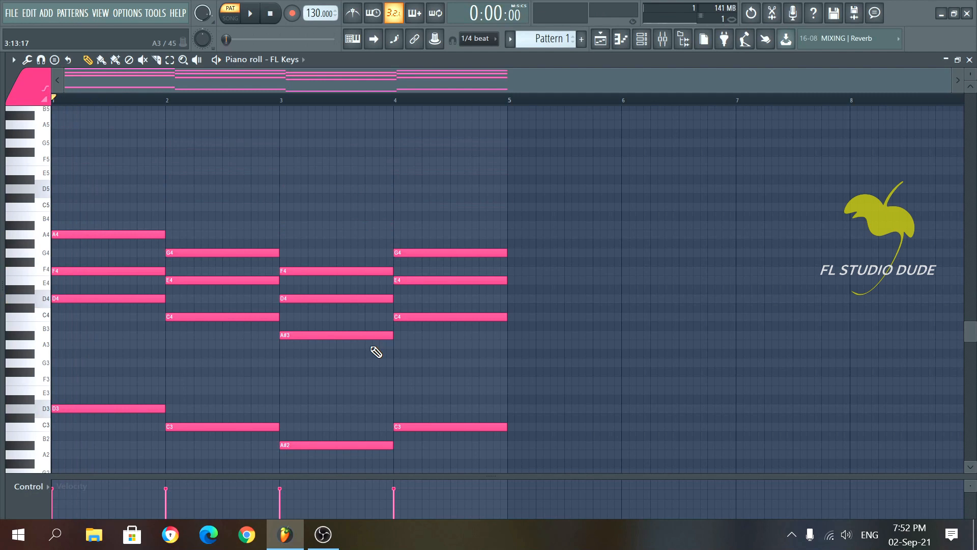
key(ctrl+Up)
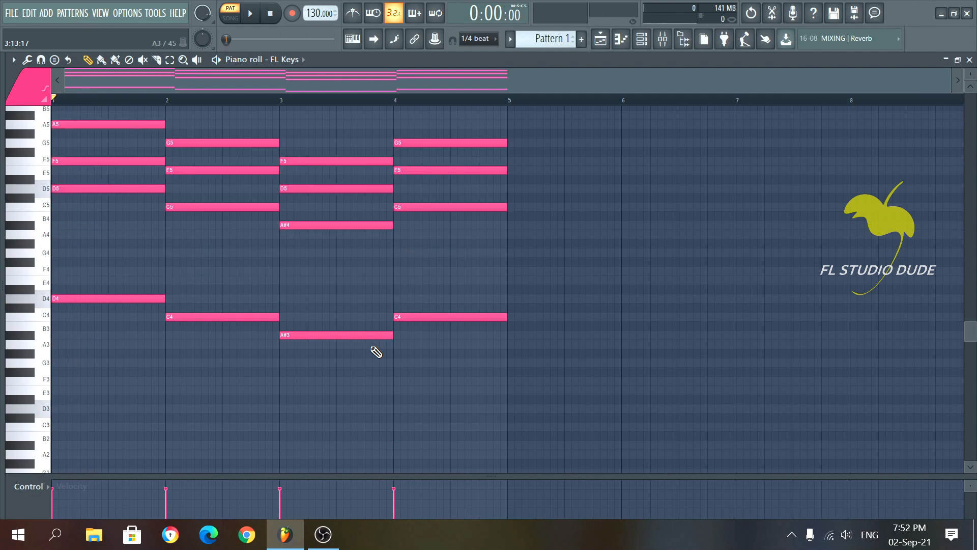
Step: Play back the transposed progression briefly and quantize its notes with the Half-step template
key(space)
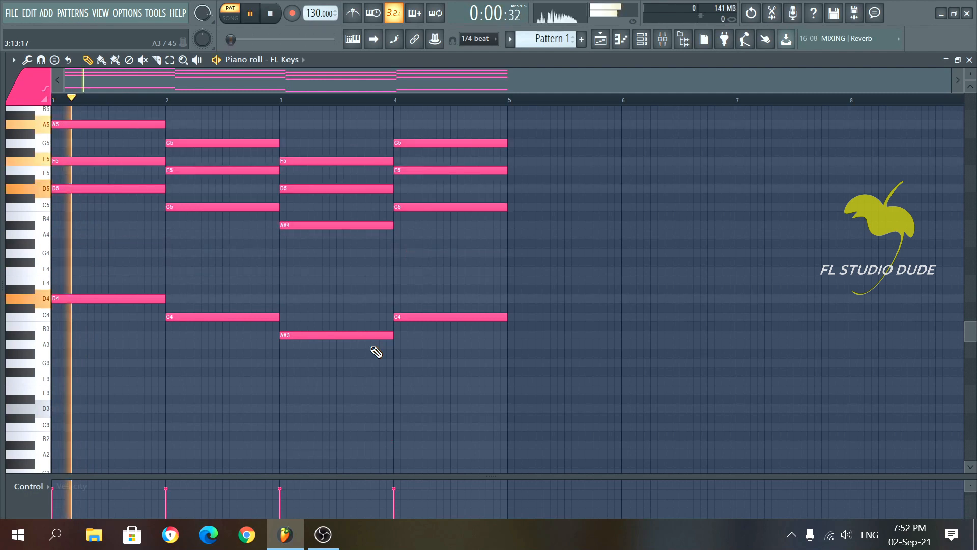
key(space)
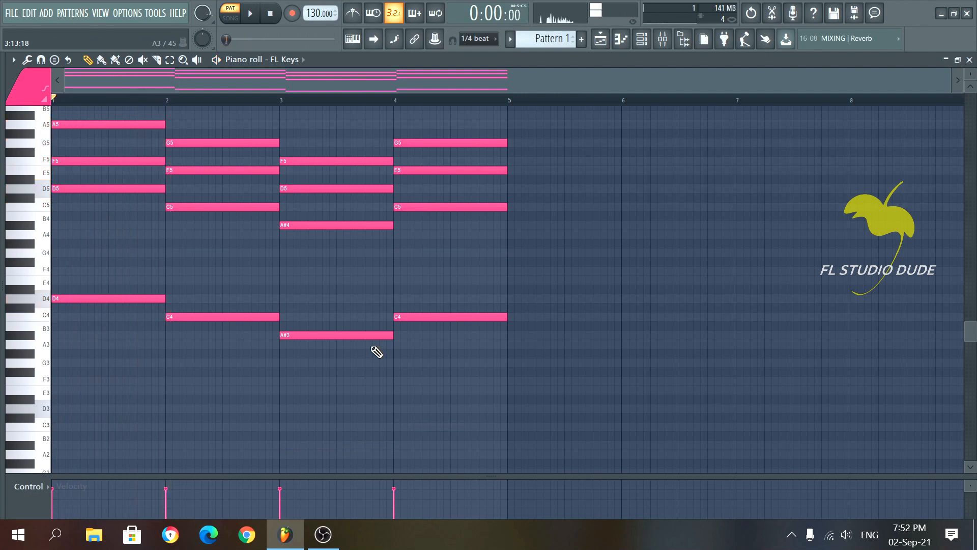
key(alt+q)
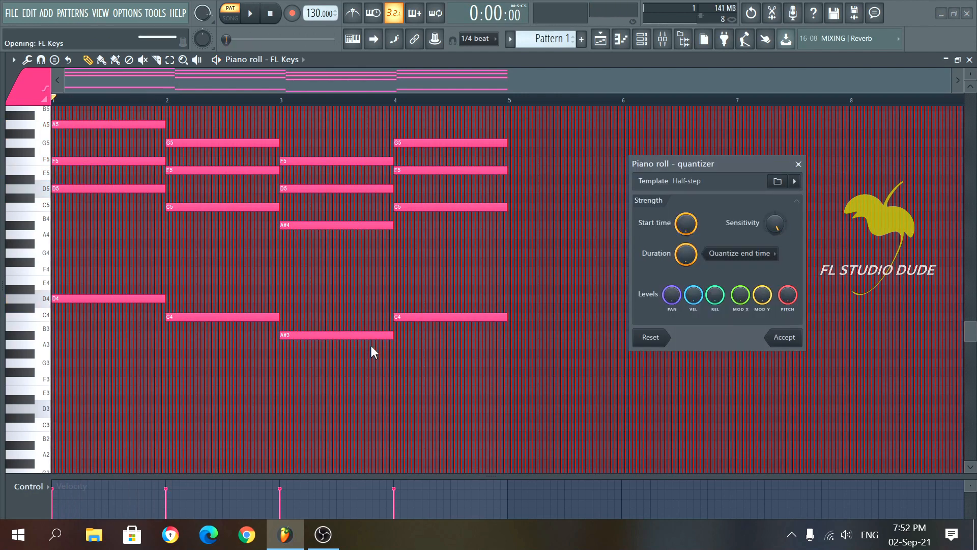
click(786, 339)
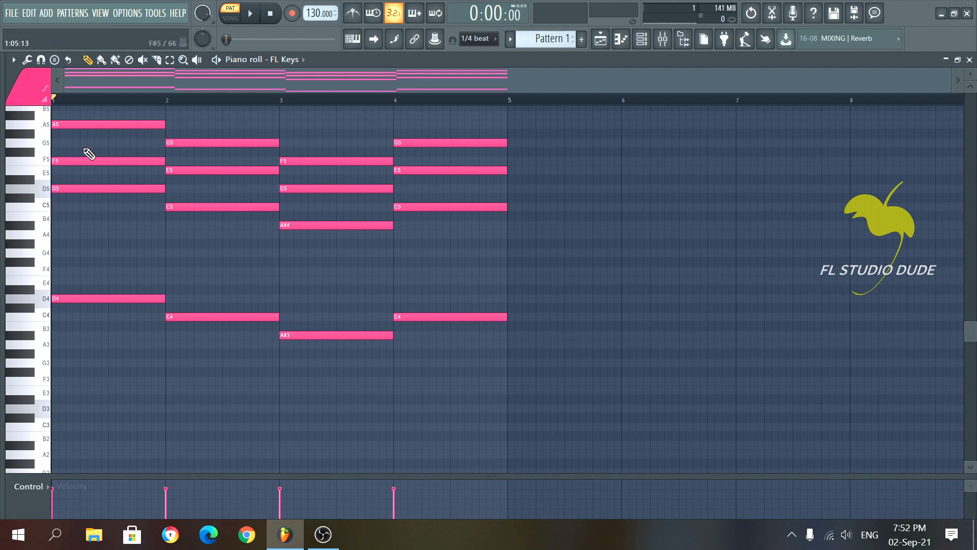
Step: Examine the note boundaries between the chord bars up close and play back the quantized progression
scroll(100, 159, up, 9)
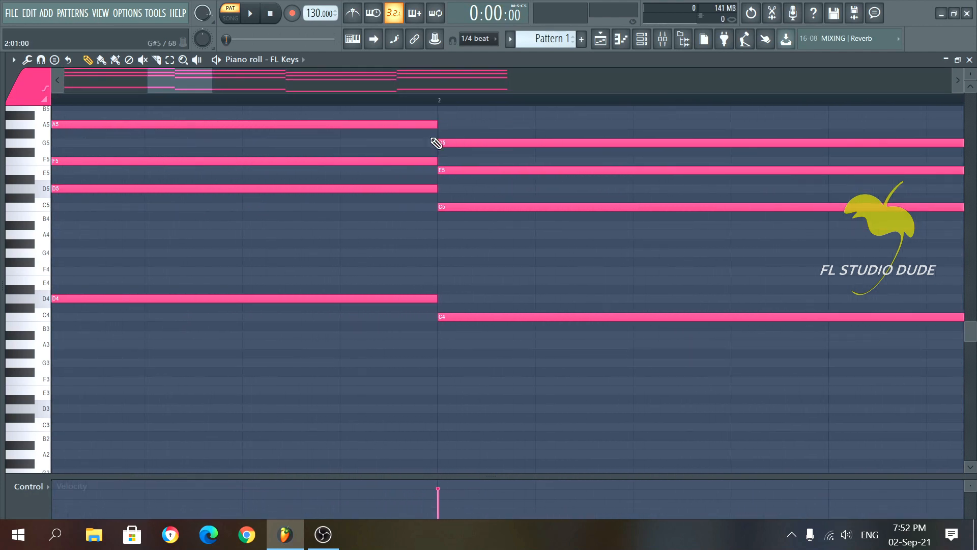
scroll(442, 211, down, 5)
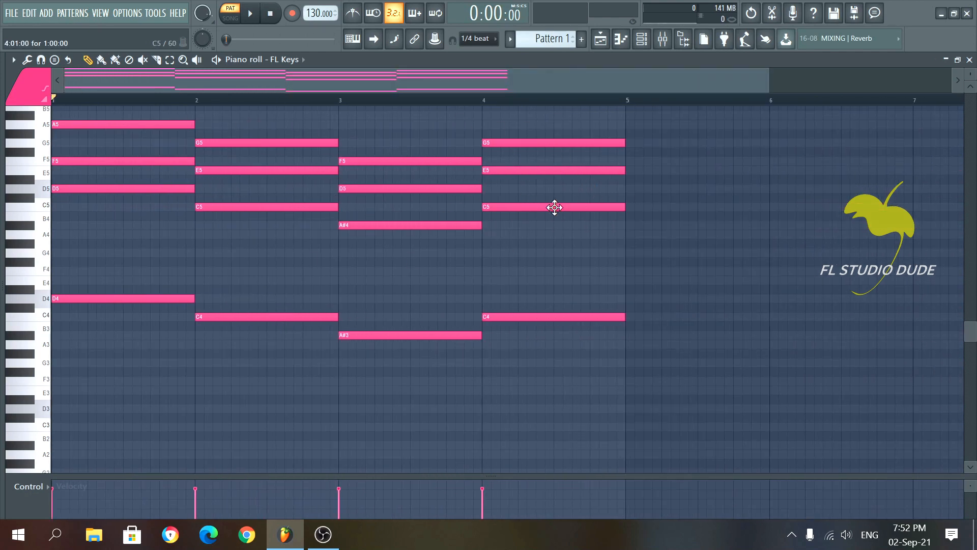
scroll(641, 178, up, 4)
scroll(265, 173, down, 5)
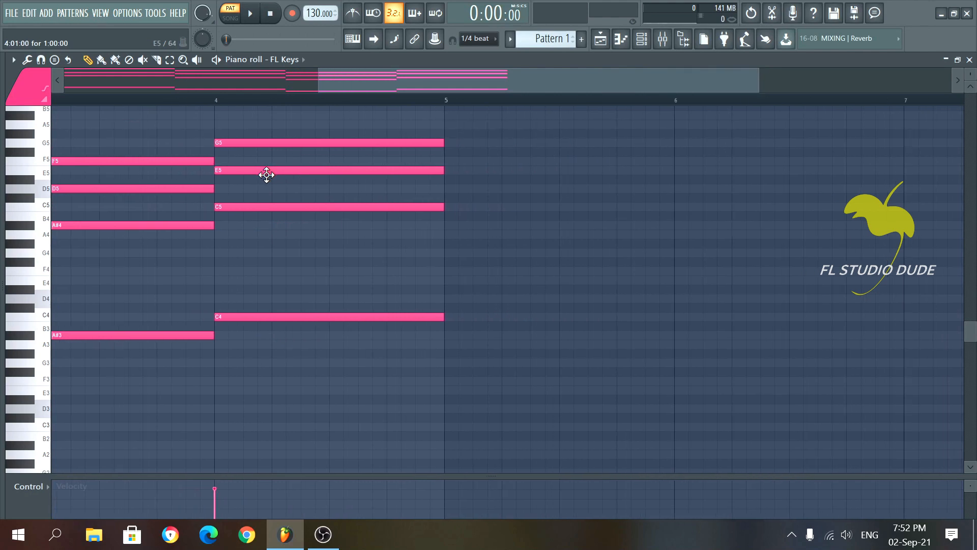
key(space)
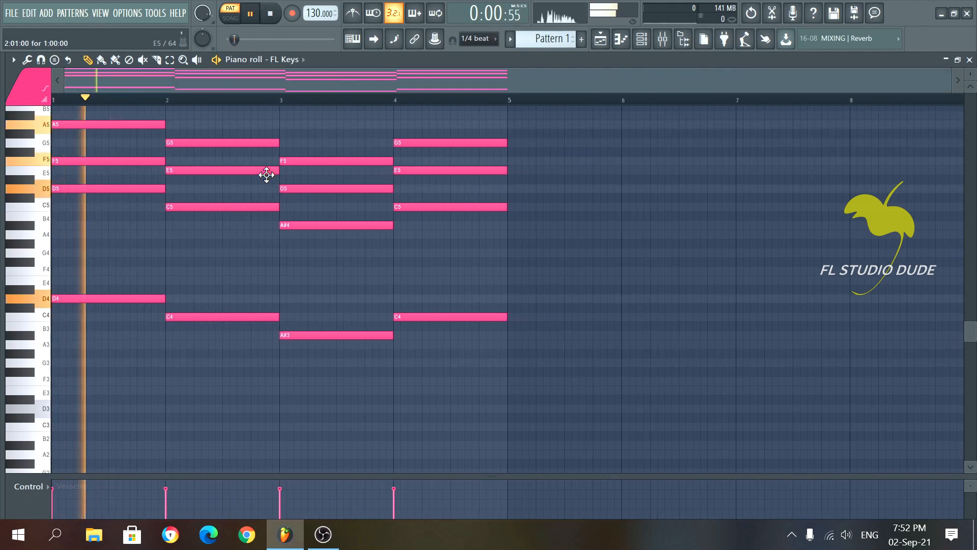
key(space)
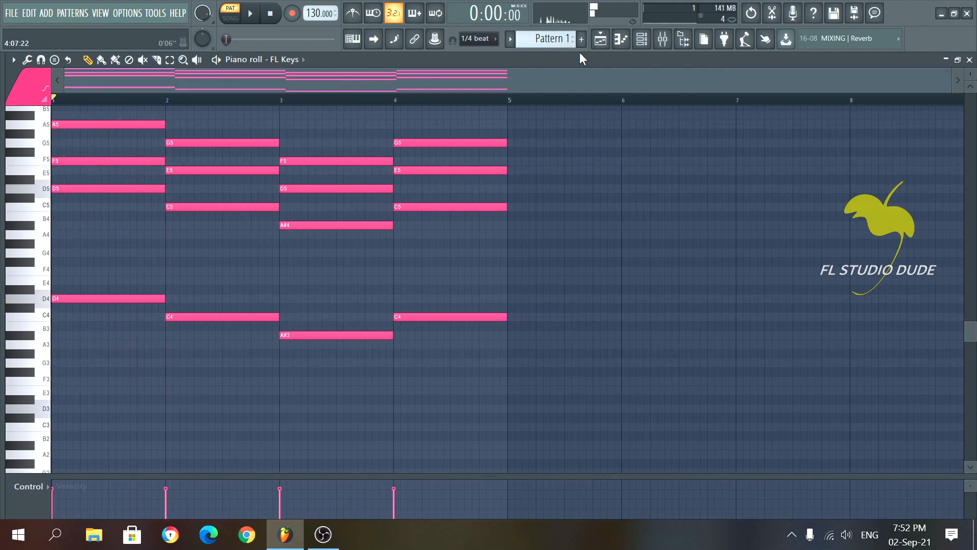
Step: Place Pattern 1 as a clip at bar 1 on Track 1 of the playlist
click(600, 39)
drag(44, 107, 222, 111)
click(642, 39)
click(642, 39)
Step: Create a new pattern named Melody and clone the FL Keys channel in the channel rack
click(582, 39)
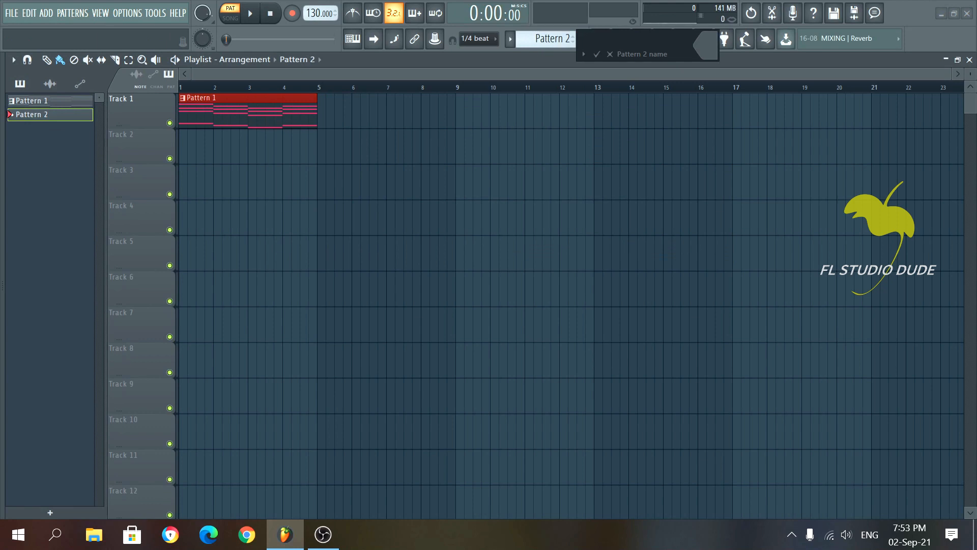
key(Return)
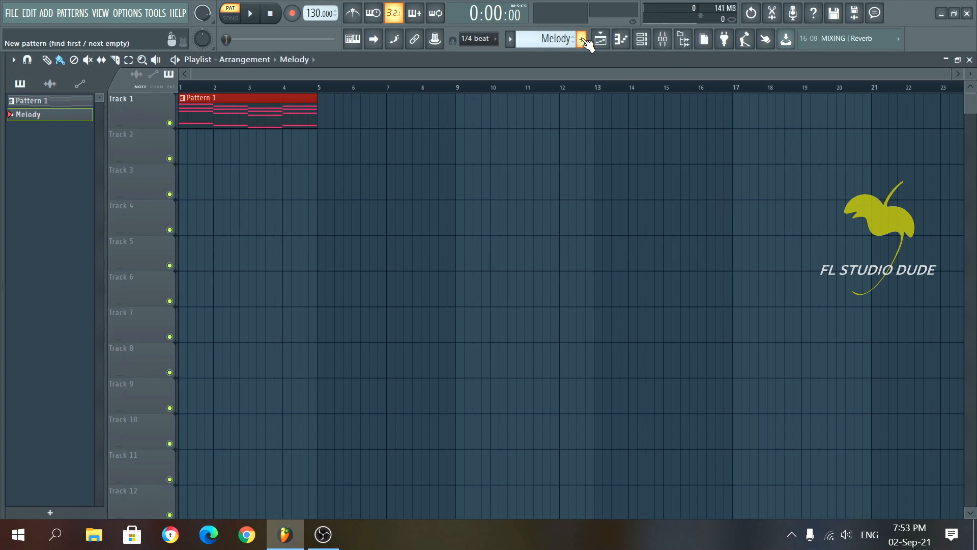
click(642, 40)
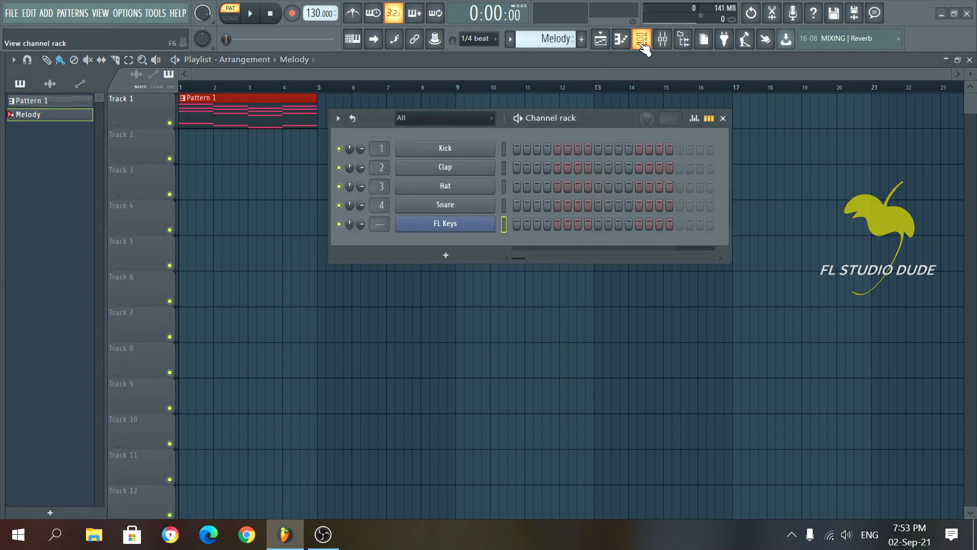
right_click(451, 230)
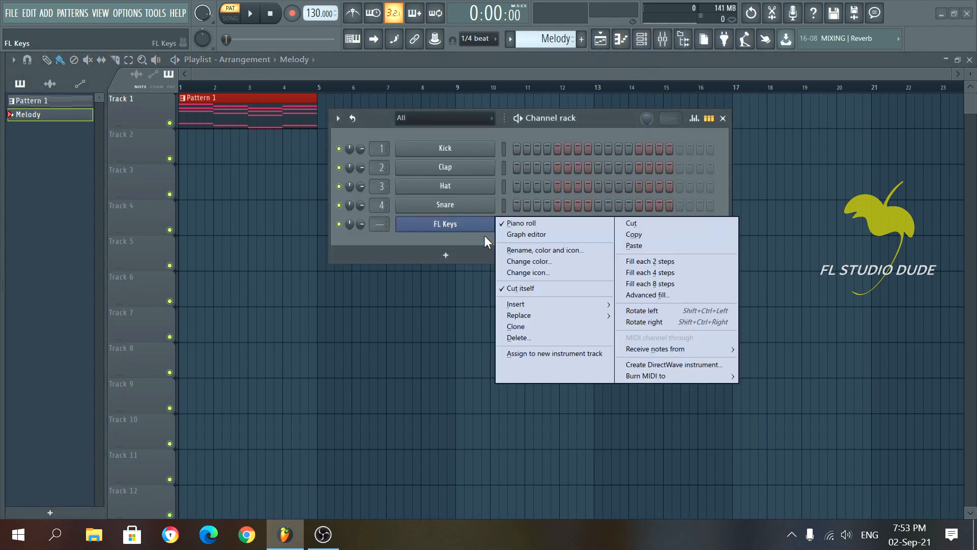
click(533, 331)
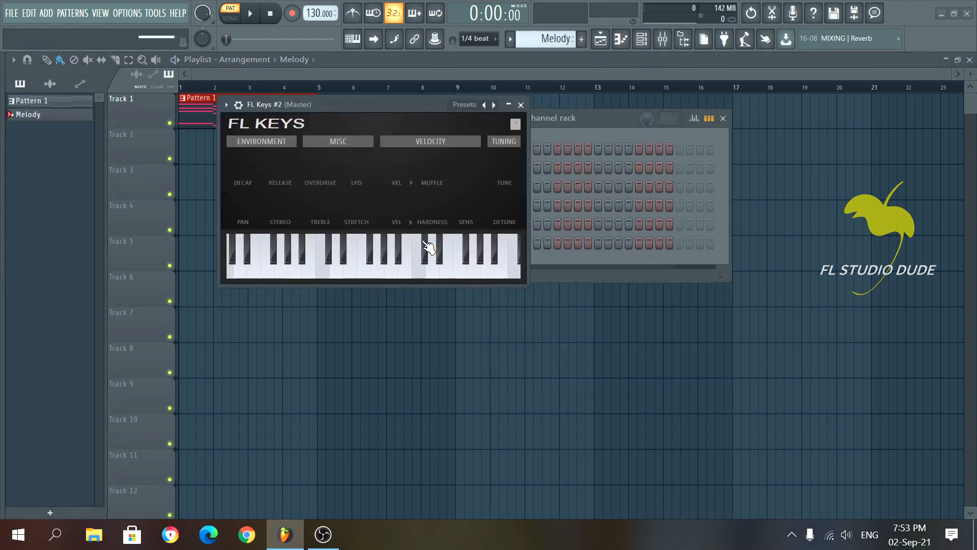
click(425, 257)
click(521, 104)
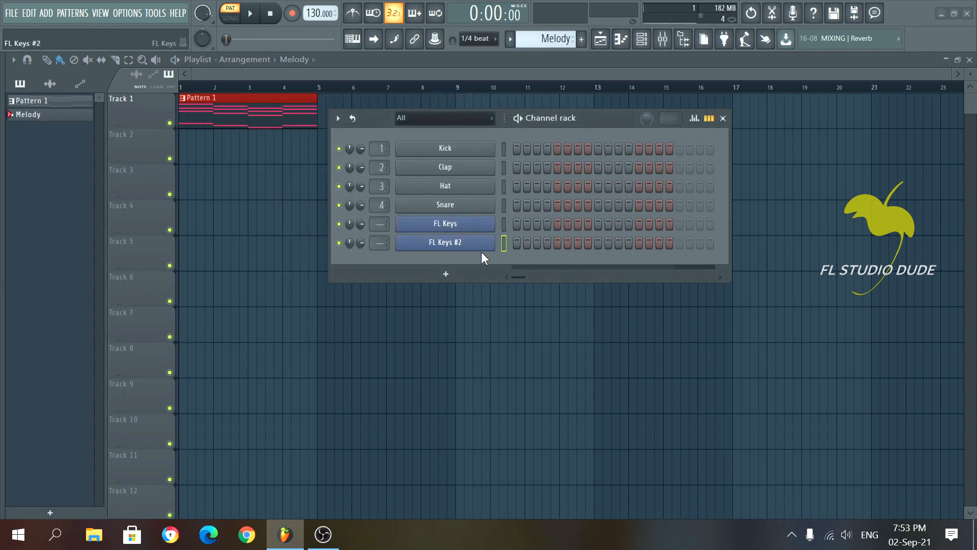
Step: Open the piano roll of the cloned FL Keys channel and place a four-bar Melody clip at bar 1 on Track 2
right_click(452, 244)
click(528, 242)
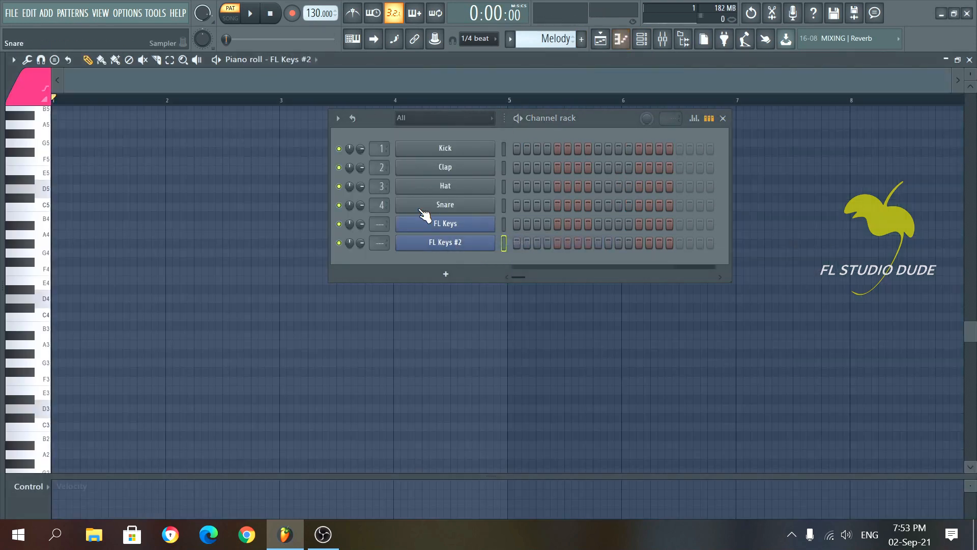
click(723, 118)
click(602, 41)
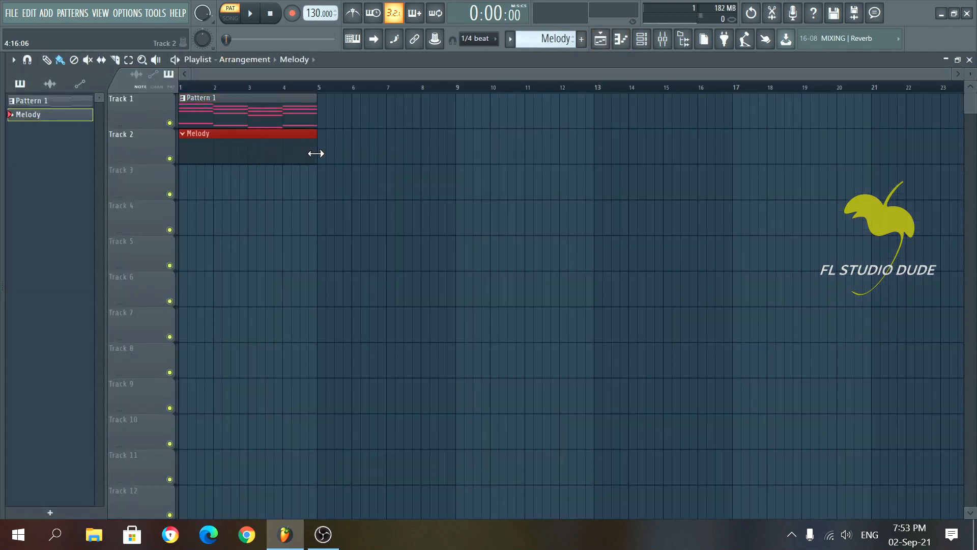
click(602, 41)
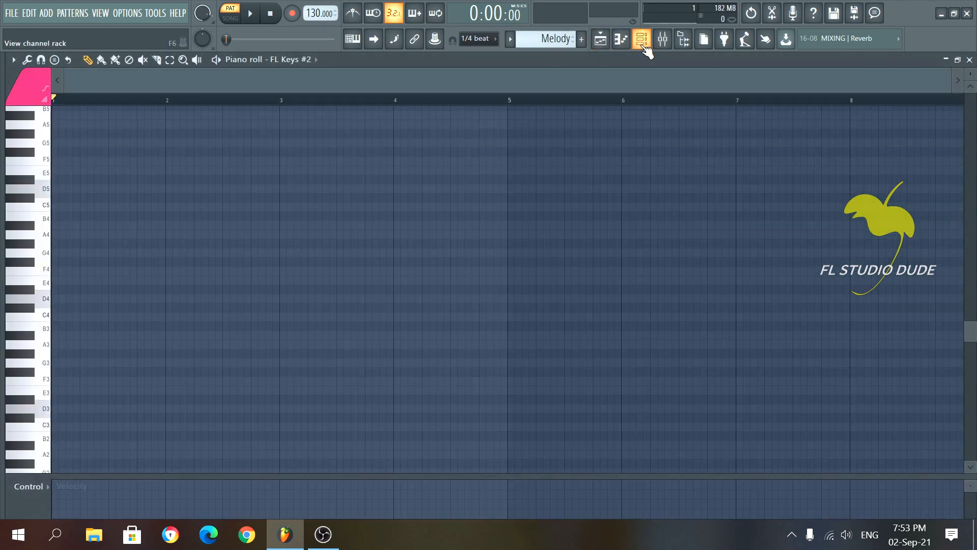
Step: Copy the FL Keys notes from Pattern 1 and paste them into the FL Keys #2 channel of the Melody pattern
click(646, 43)
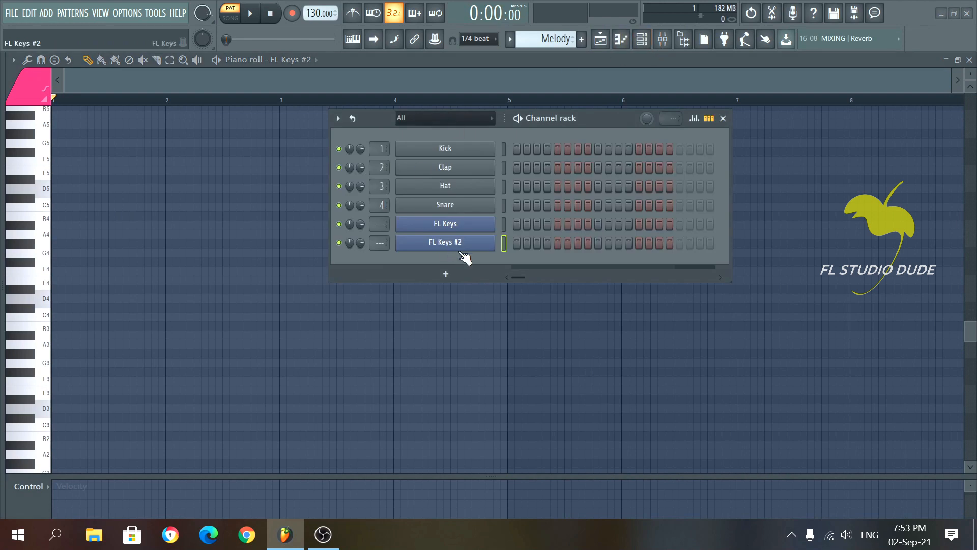
click(604, 42)
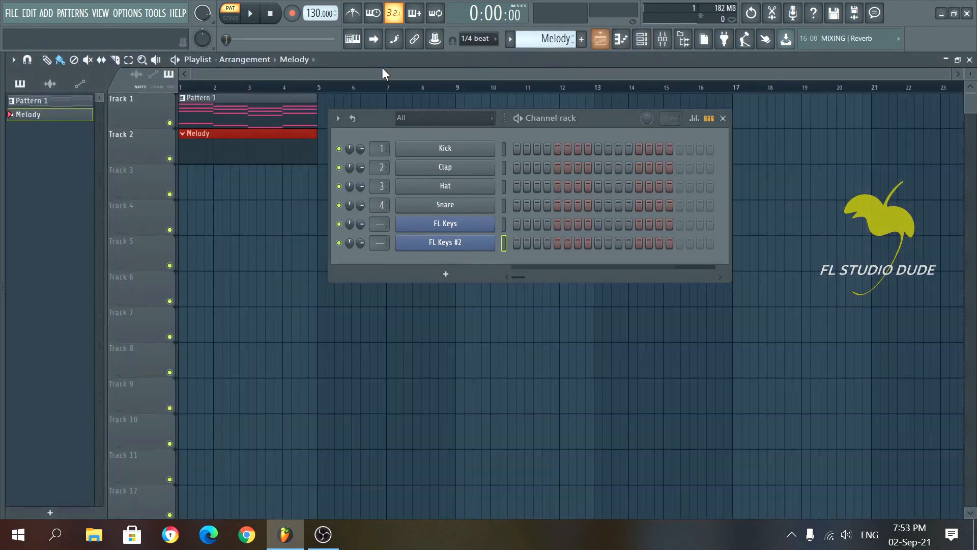
click(280, 103)
right_click(481, 227)
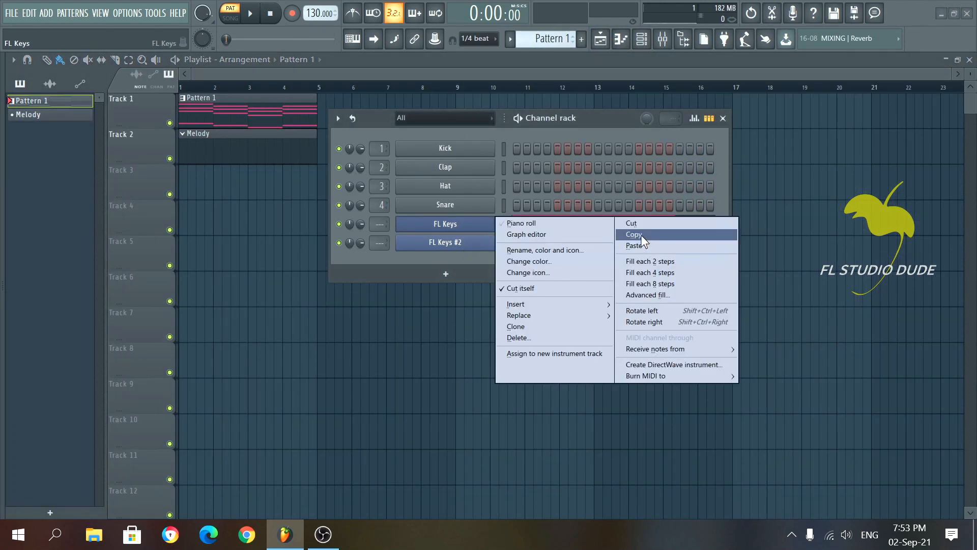
click(639, 235)
click(45, 115)
right_click(446, 246)
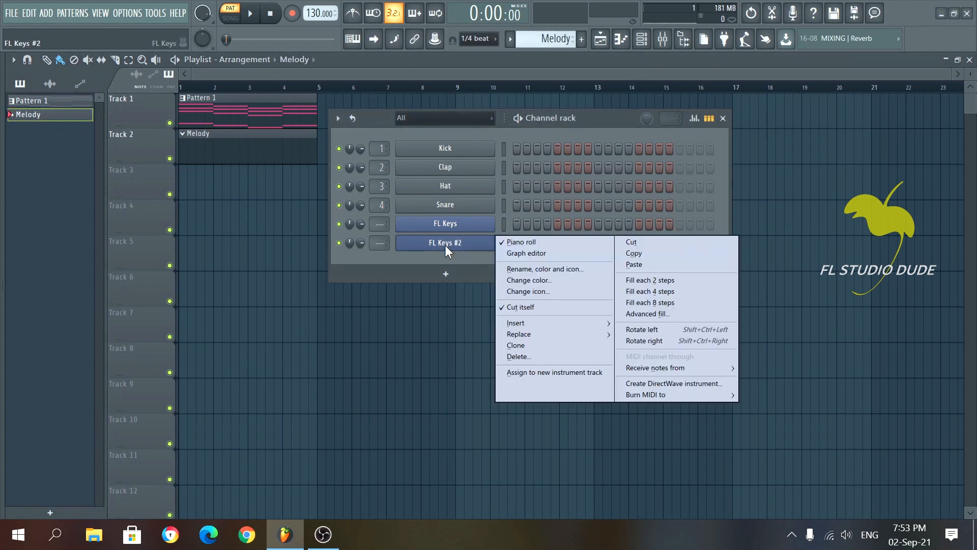
click(628, 261)
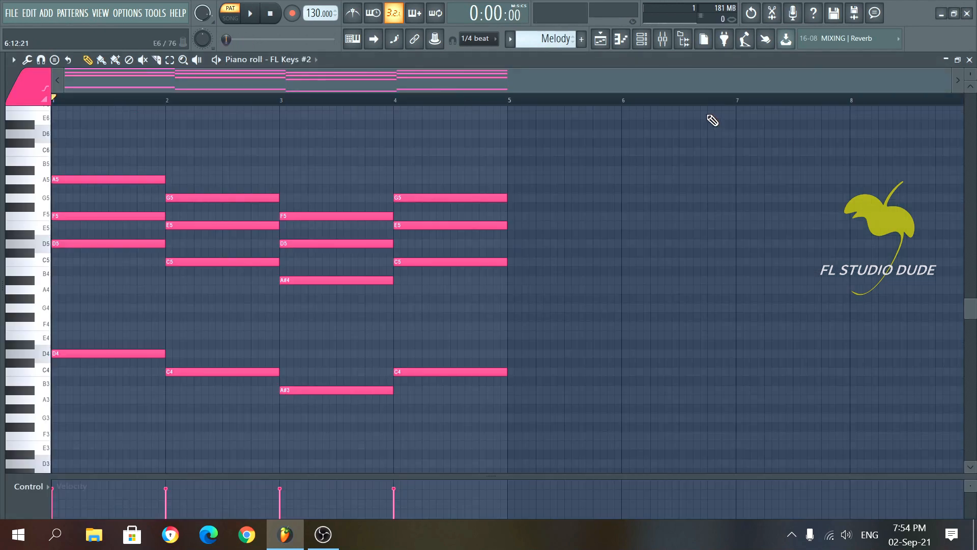
Step: Open the arpeggiator on the Melody notes with the Trance 6 pattern and play back the arpeggio
key(alt+a)
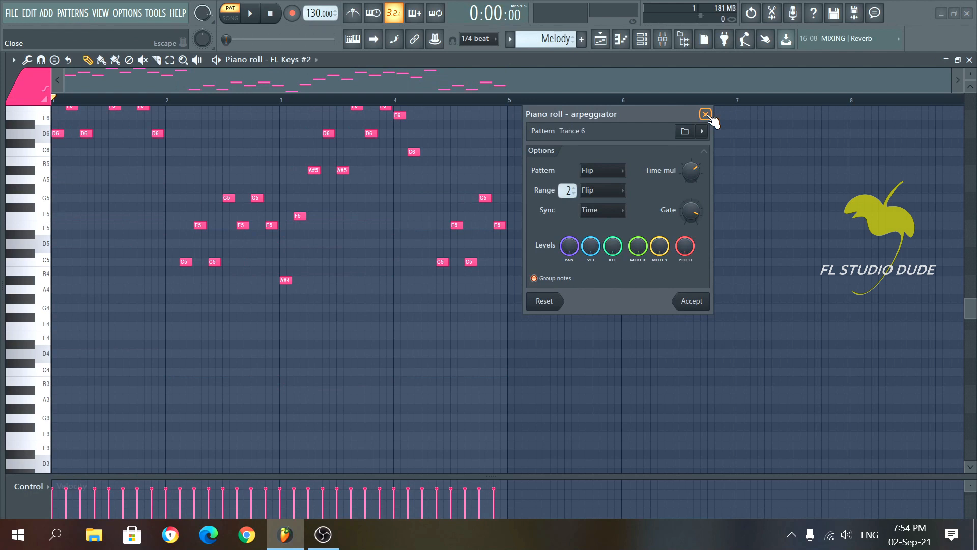
key(space)
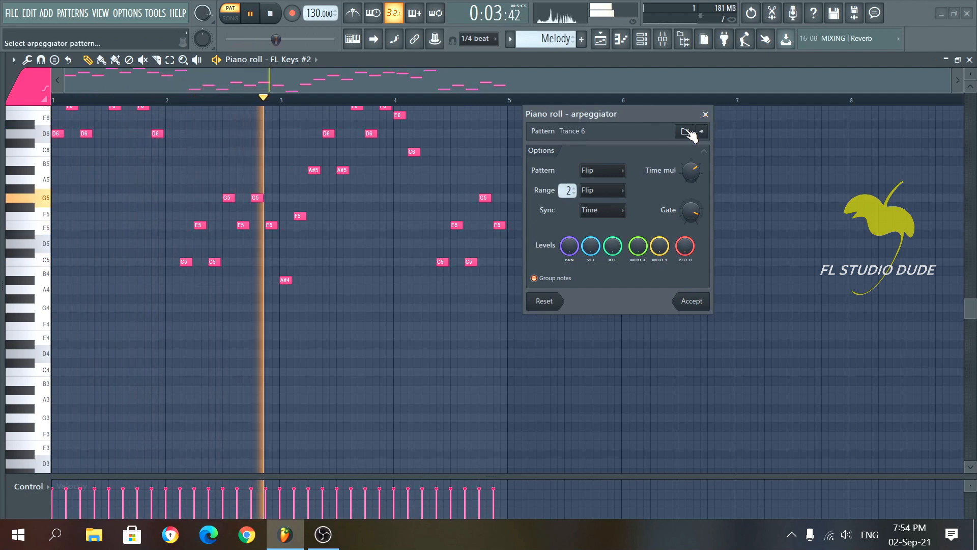
key(space)
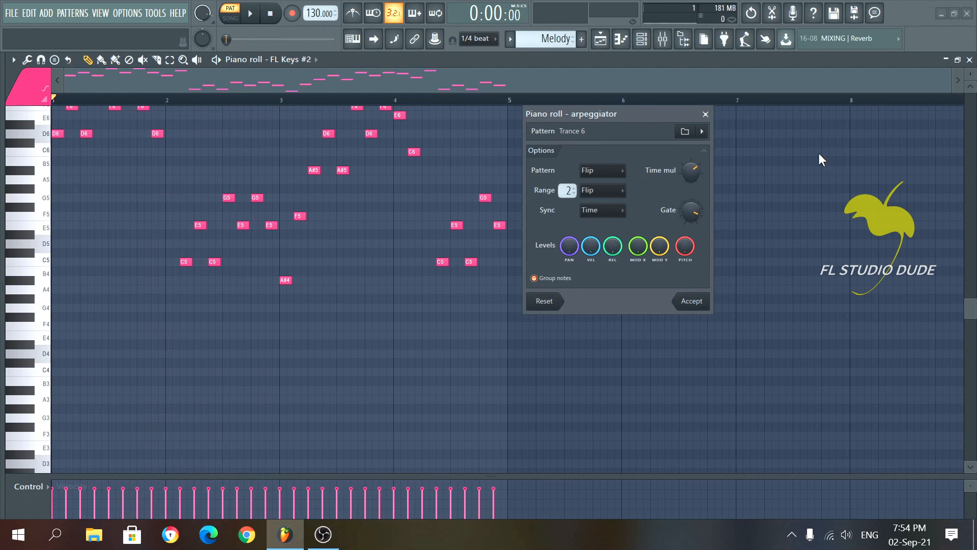
Step: Try the arpeggiator patterns 1 1 3 2 and 1 2 3 (filter) on the Melody notes during playback
drag(647, 112, 598, 111)
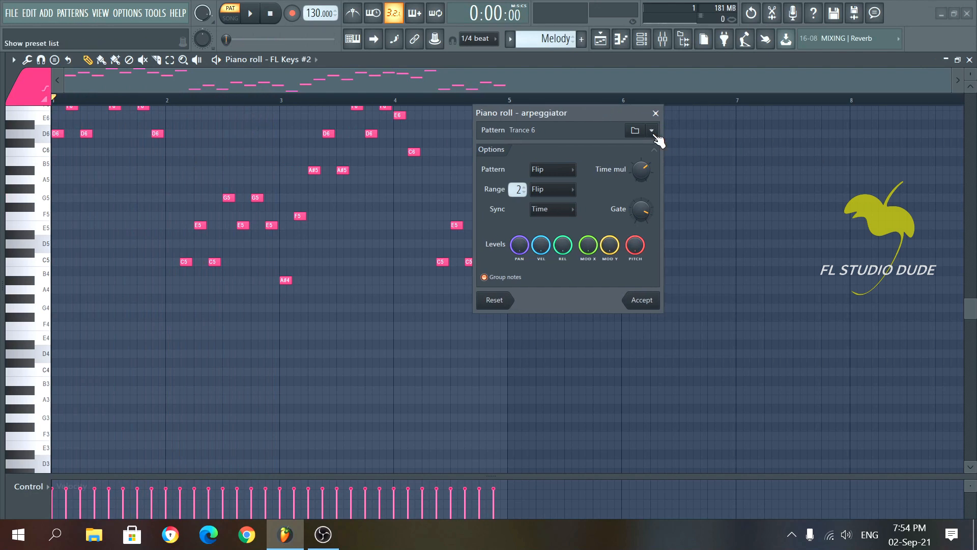
click(651, 132)
click(679, 81)
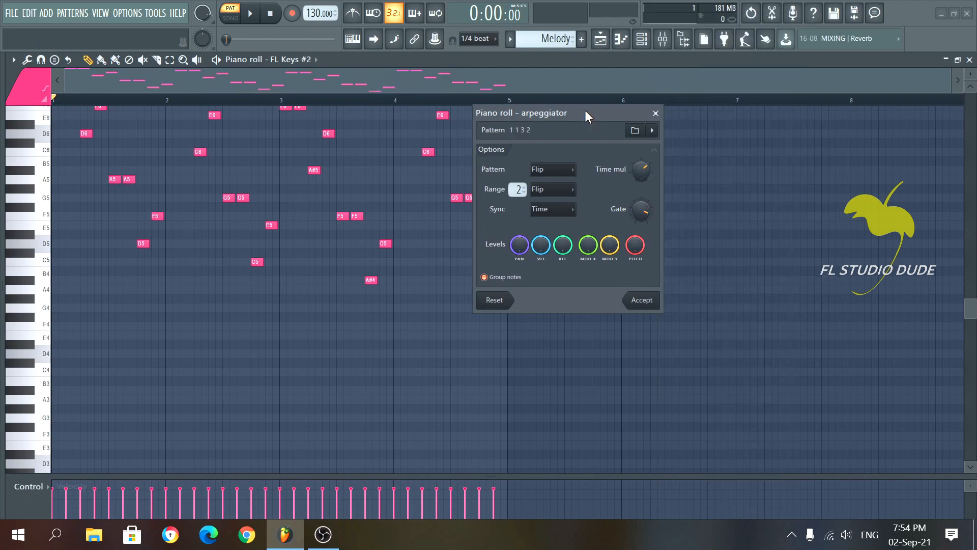
key(space)
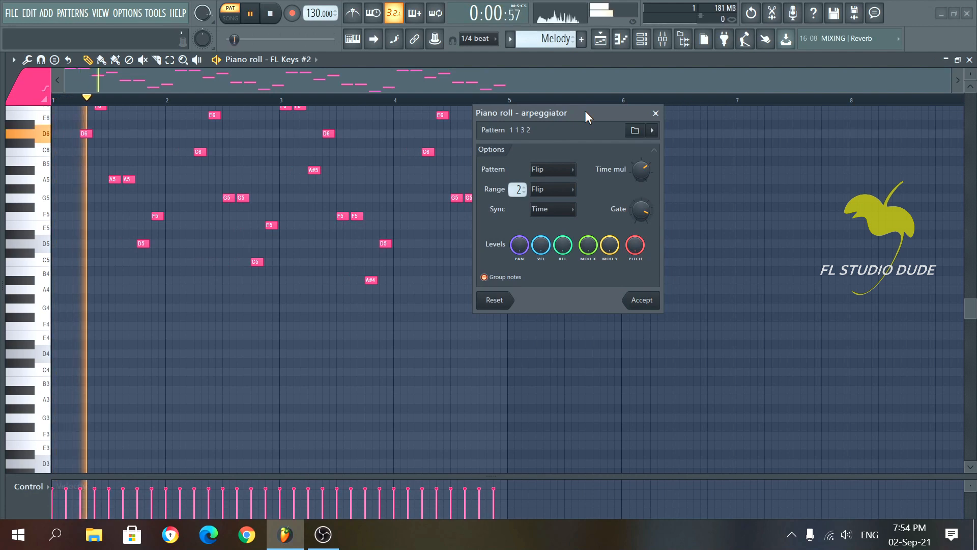
click(655, 131)
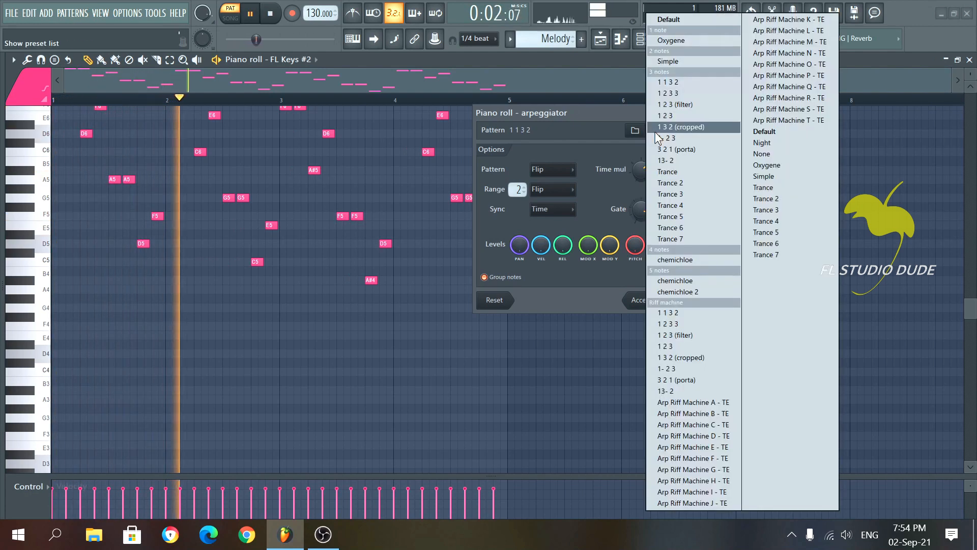
click(676, 103)
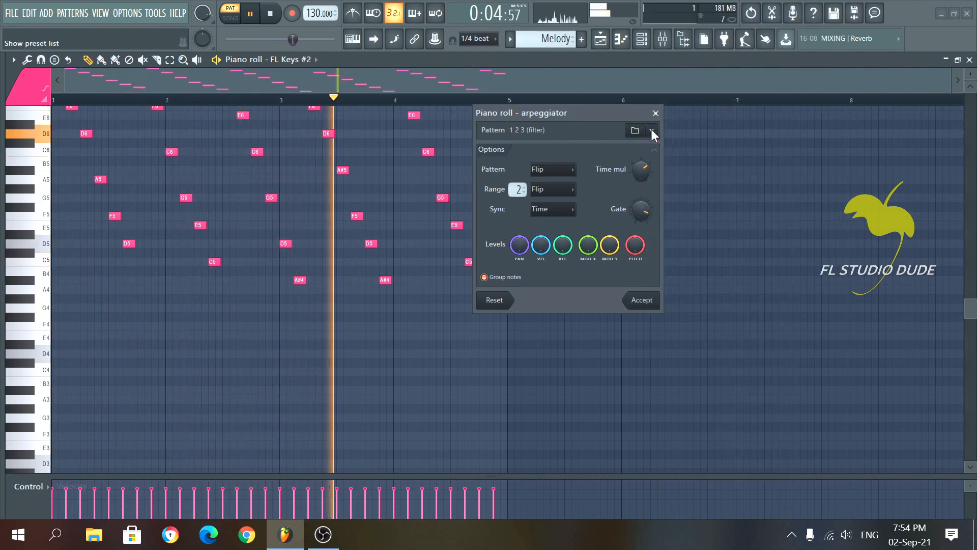
Step: Set the arpeggiator pattern to 3 2 1 (porta) and play back the resulting melody again
click(652, 130)
click(688, 153)
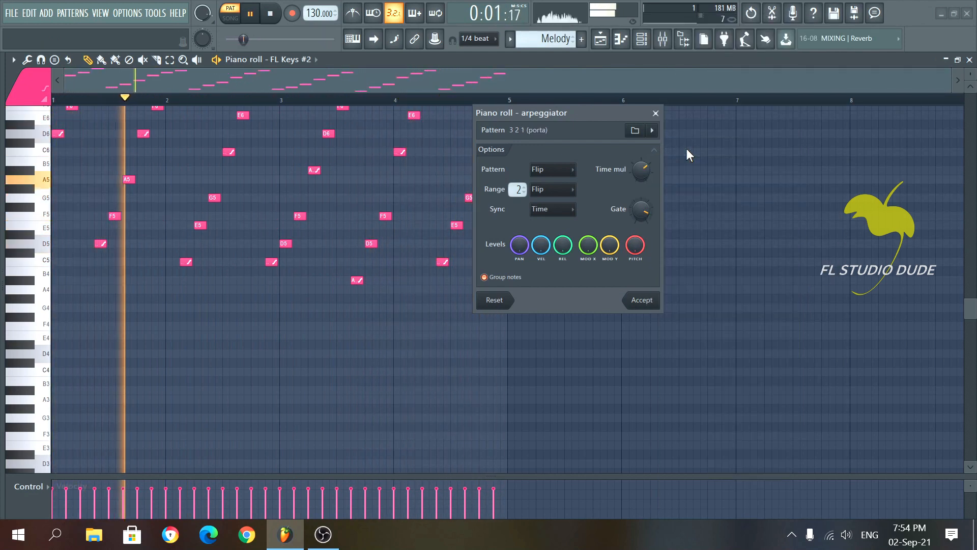
key(space)
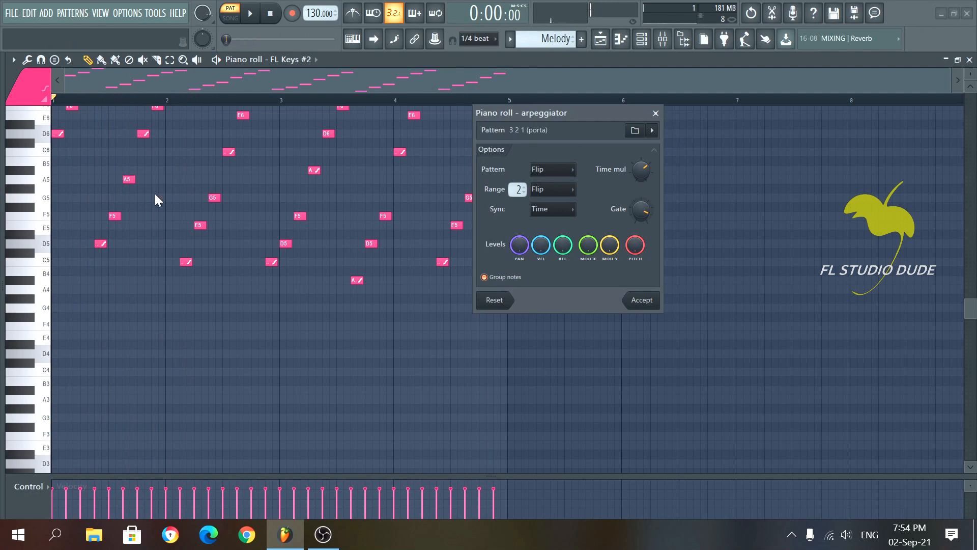
click(652, 132)
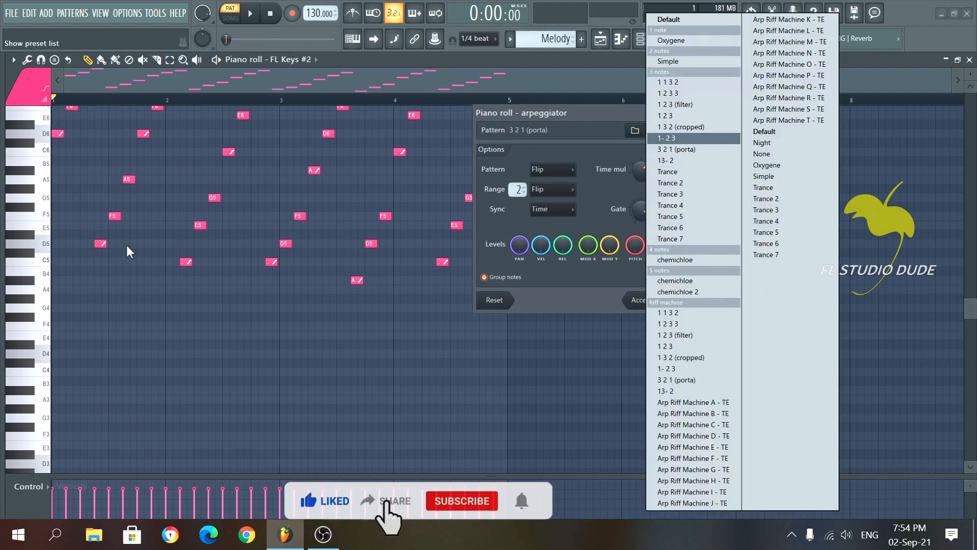
click(371, 80)
key(space)
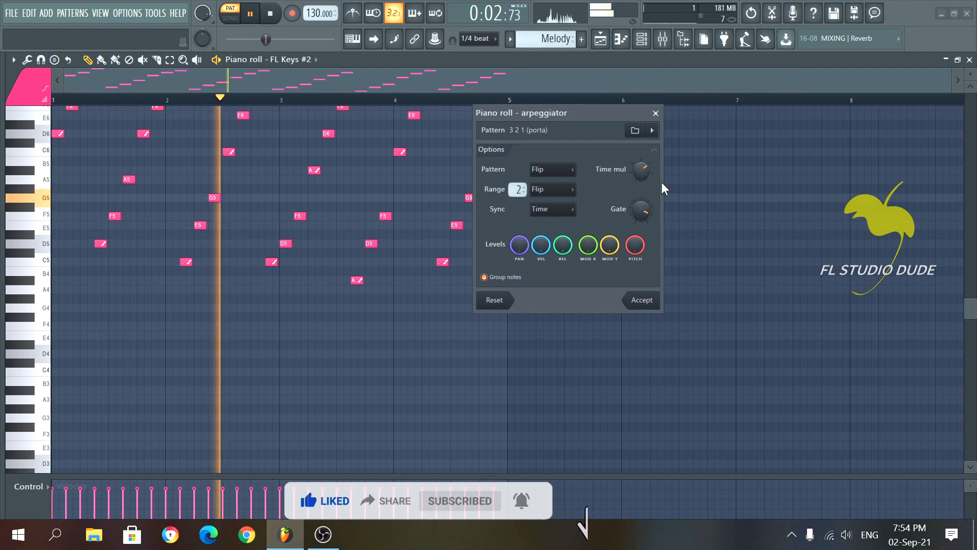
Step: Try the arpeggiator patterns Trance 3, chemichloe and Arp Riff Machine A - TE on the Melody notes during playback
click(652, 130)
click(675, 194)
key(space)
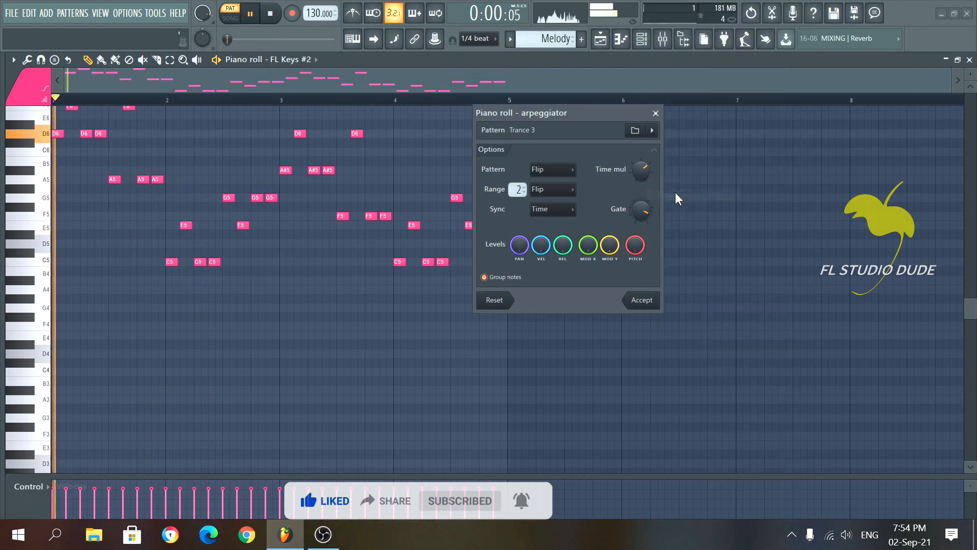
click(655, 133)
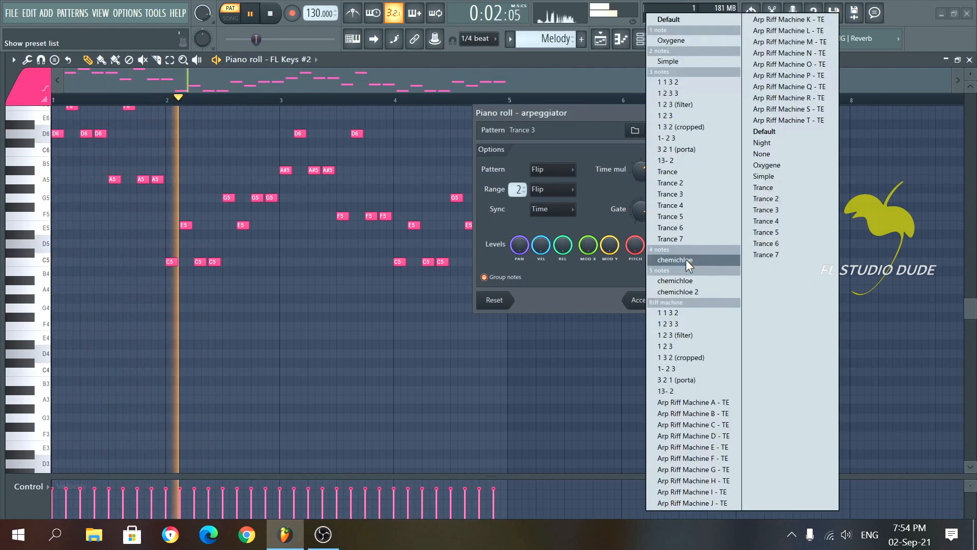
click(685, 260)
click(653, 132)
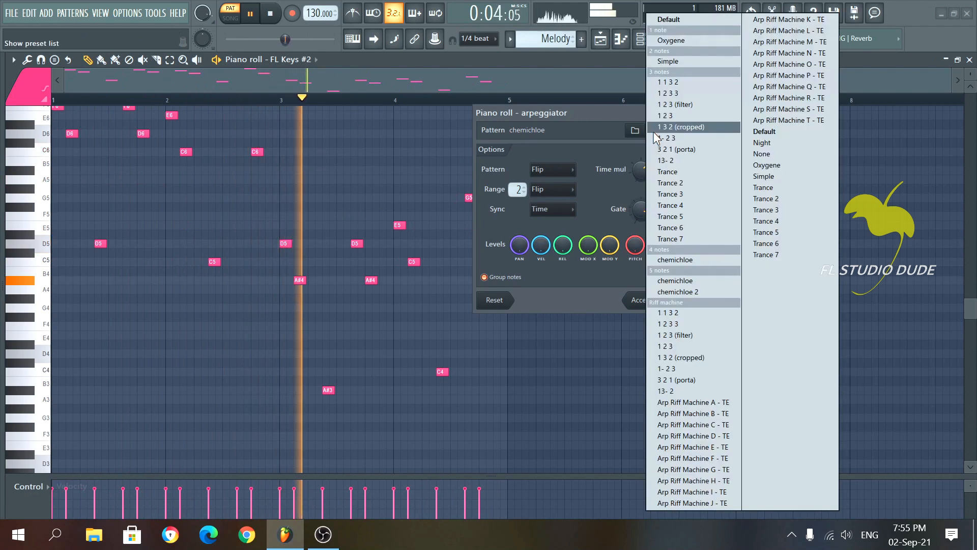
click(682, 403)
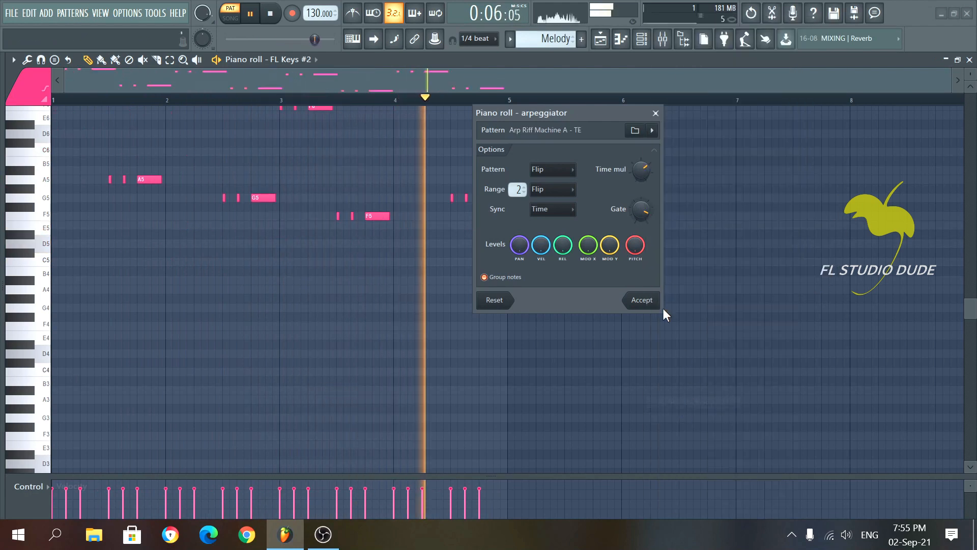
Step: Try the arpeggiator patterns Arp Riff Machine M - TE, Arp Riff Machine Q - TE and Simple on the Melody notes
click(653, 132)
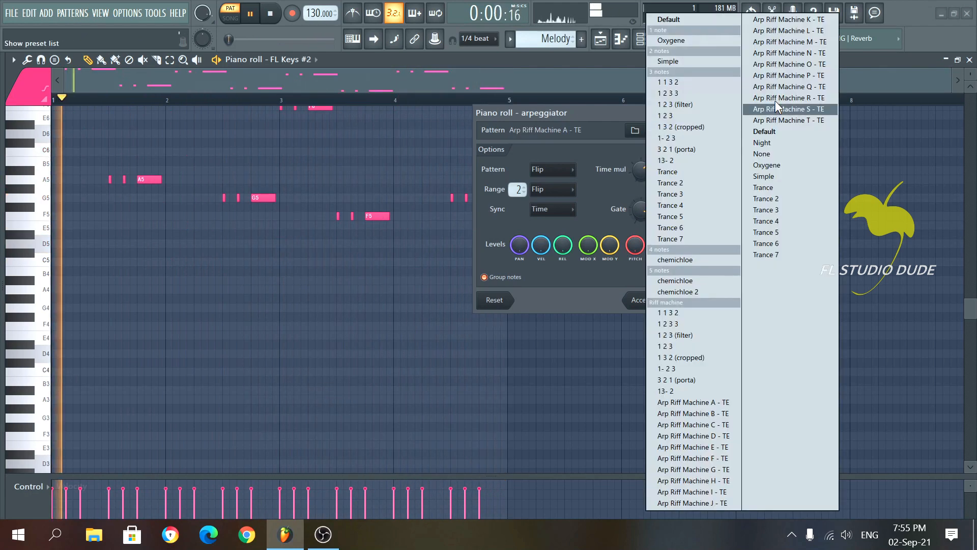
click(807, 43)
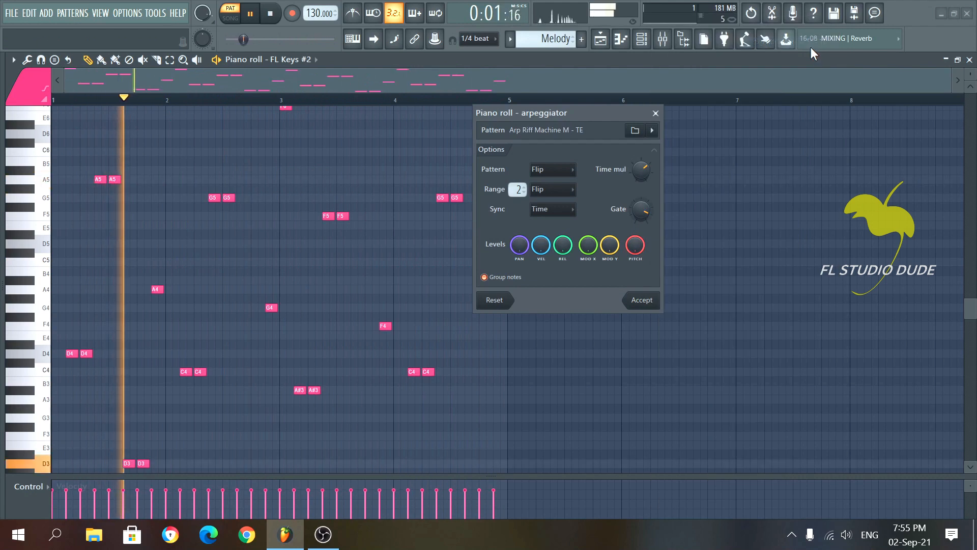
click(652, 132)
click(798, 86)
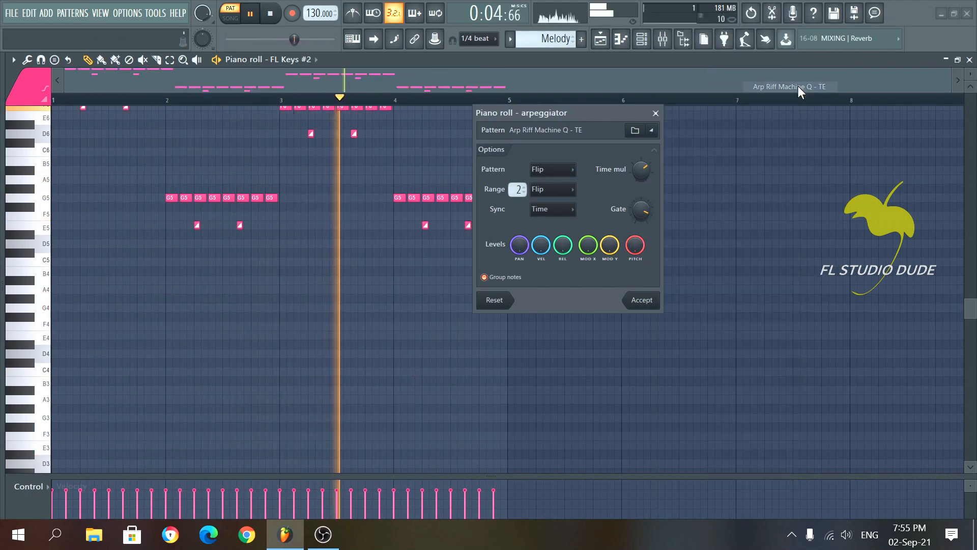
click(652, 131)
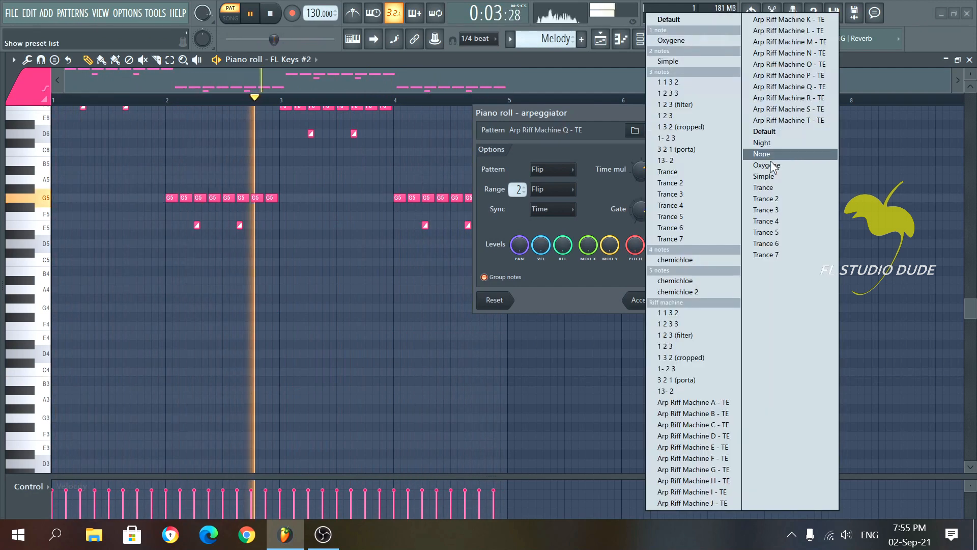
click(764, 177)
Step: Try the arpeggiator patterns Trance, Trance 5 and 1 2 3 3 on the Melody notes
click(652, 131)
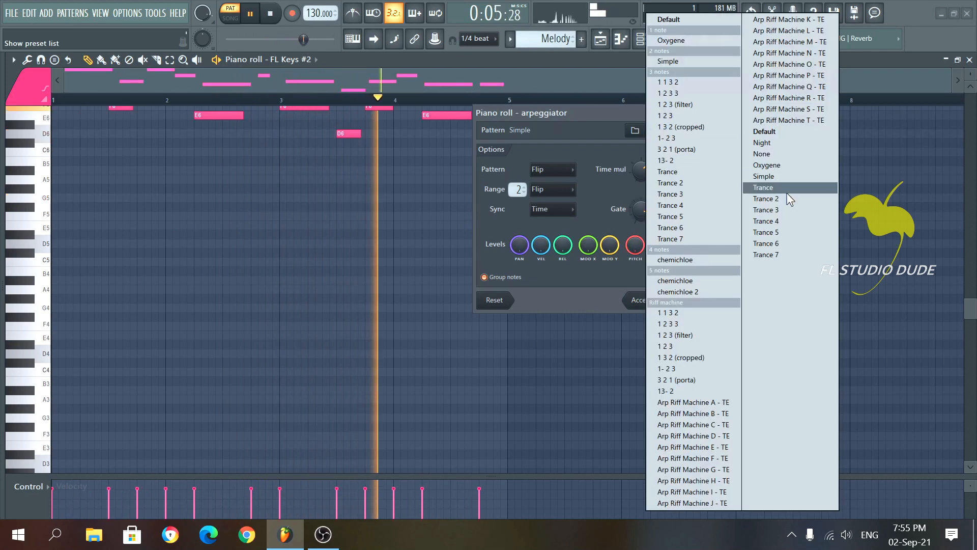
click(786, 192)
click(652, 130)
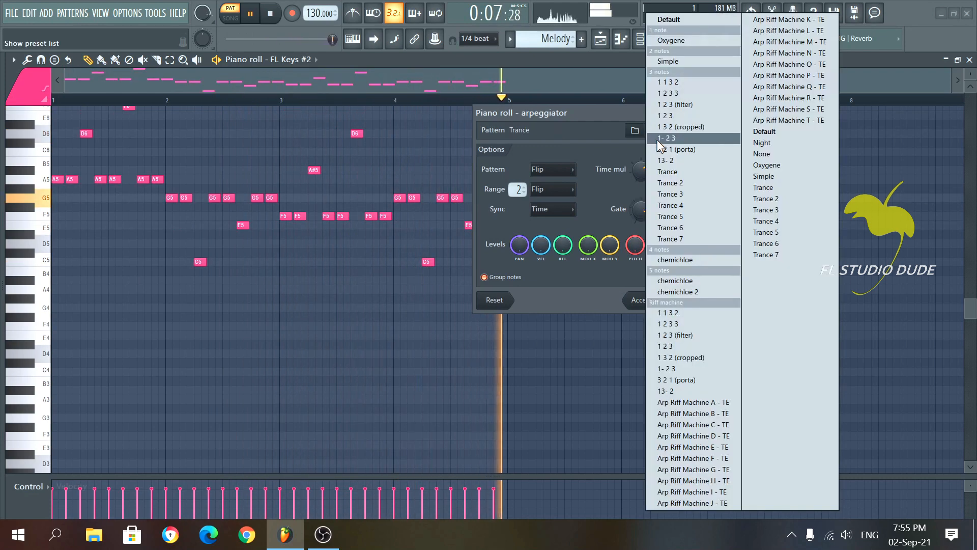
click(677, 221)
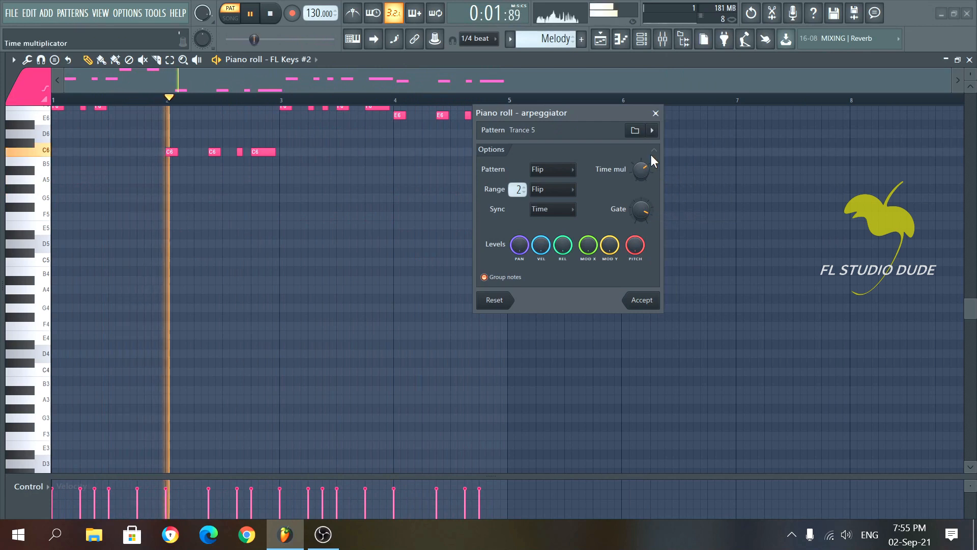
click(652, 130)
click(686, 93)
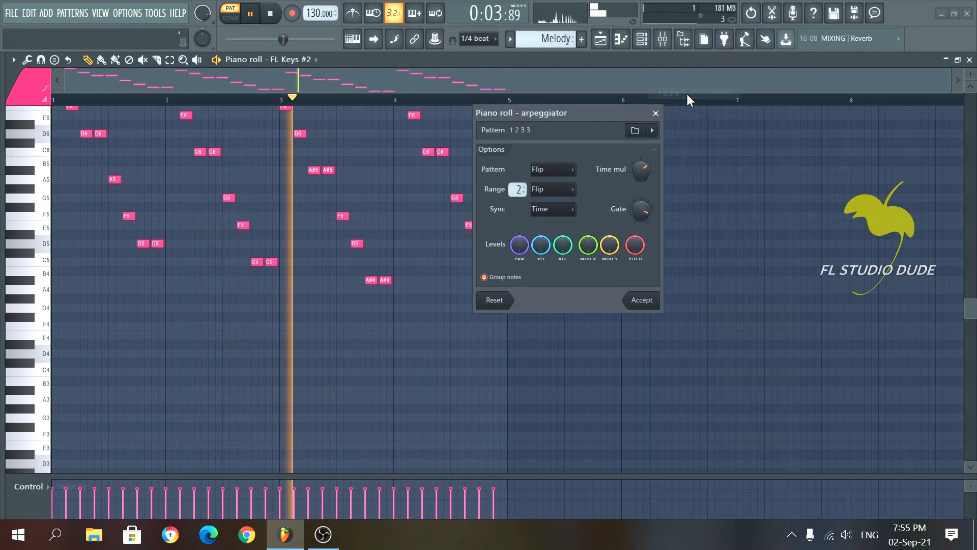
Step: Try the arpeggiator patterns 1 2 3 (filter), Arp Riff Machine D - TE and Arp Riff Machine S - TE on the Melody notes
click(652, 131)
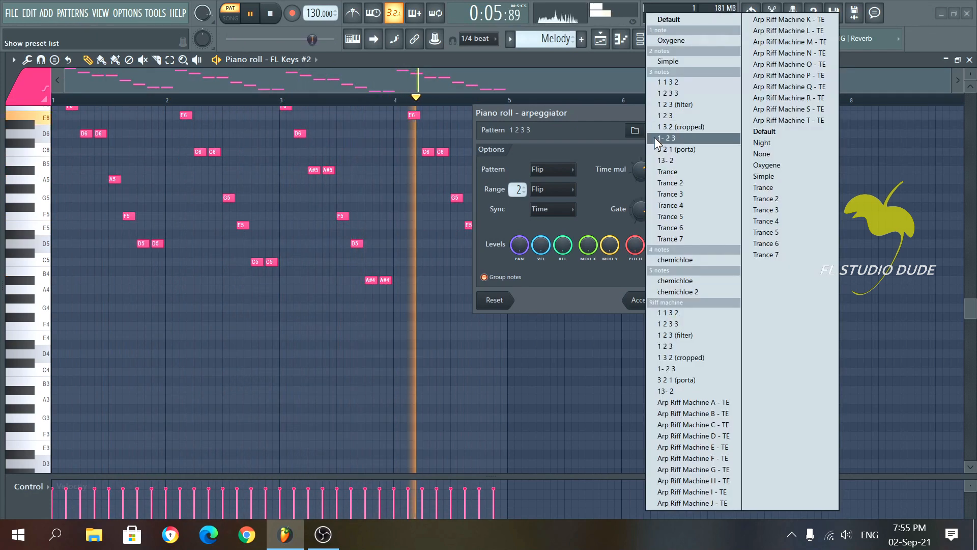
click(672, 335)
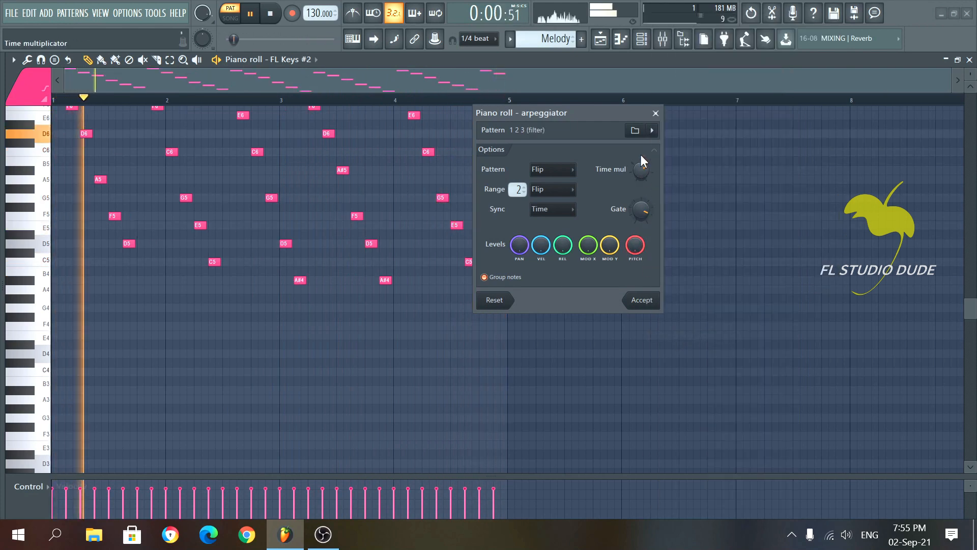
click(651, 133)
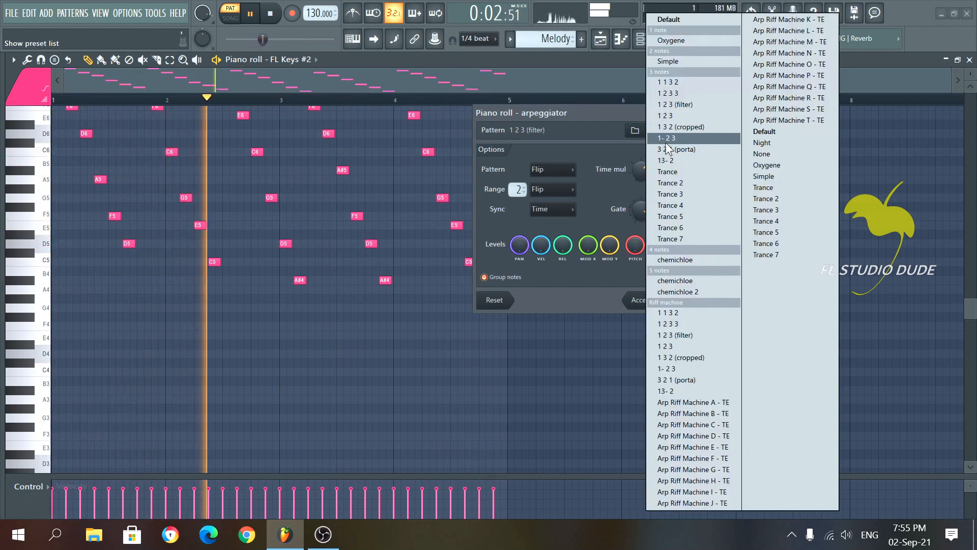
click(682, 435)
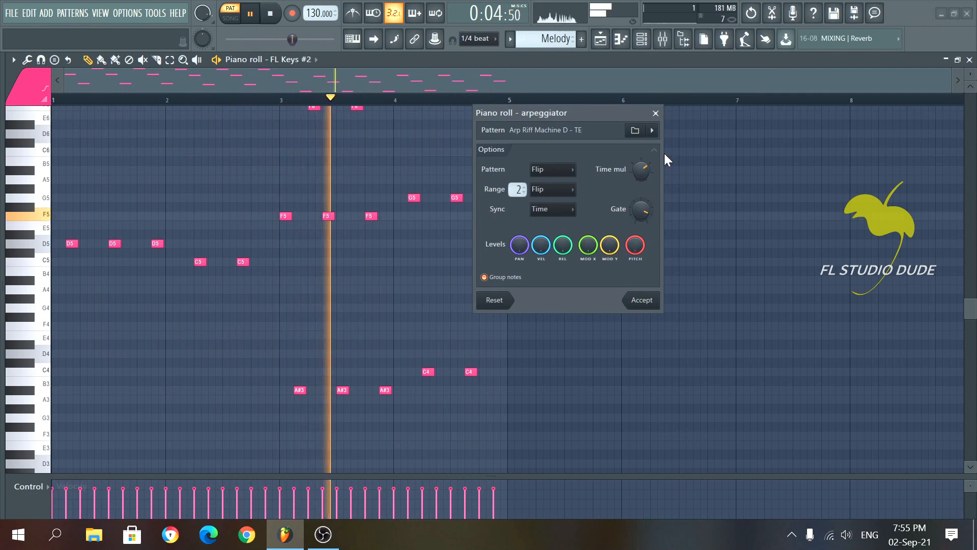
click(652, 130)
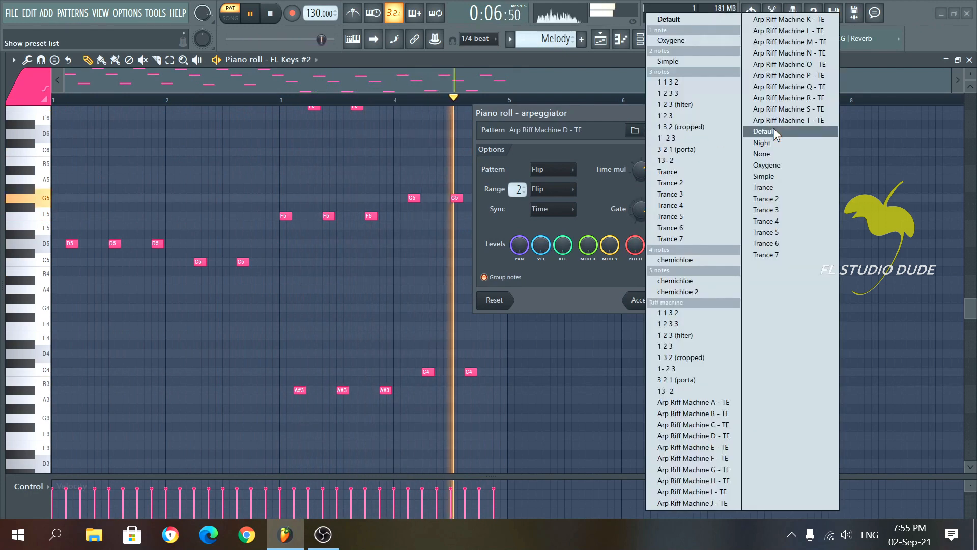
click(817, 103)
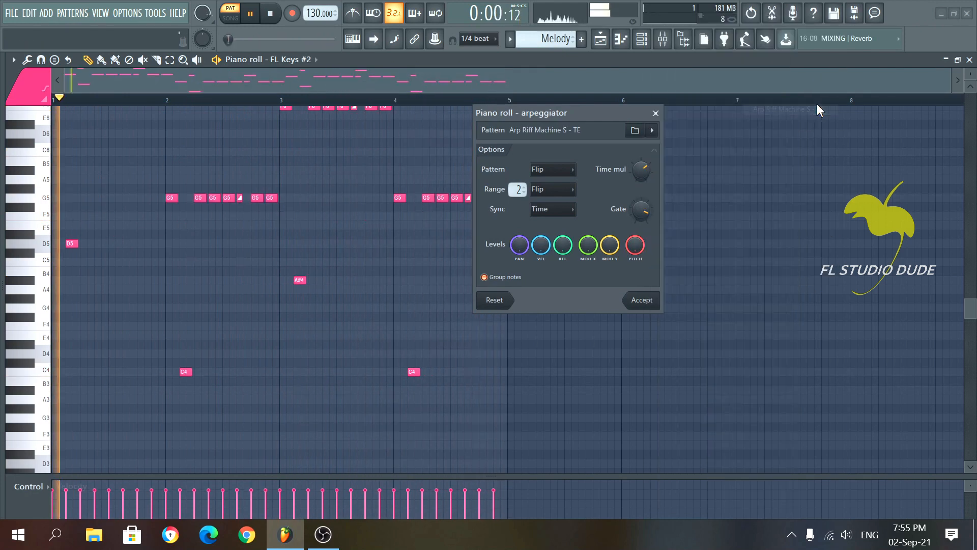
Step: Try the arpeggiator patterns Simple and Trance 4 on the Melody notes, varying the time multiplier on Trance 4
click(651, 130)
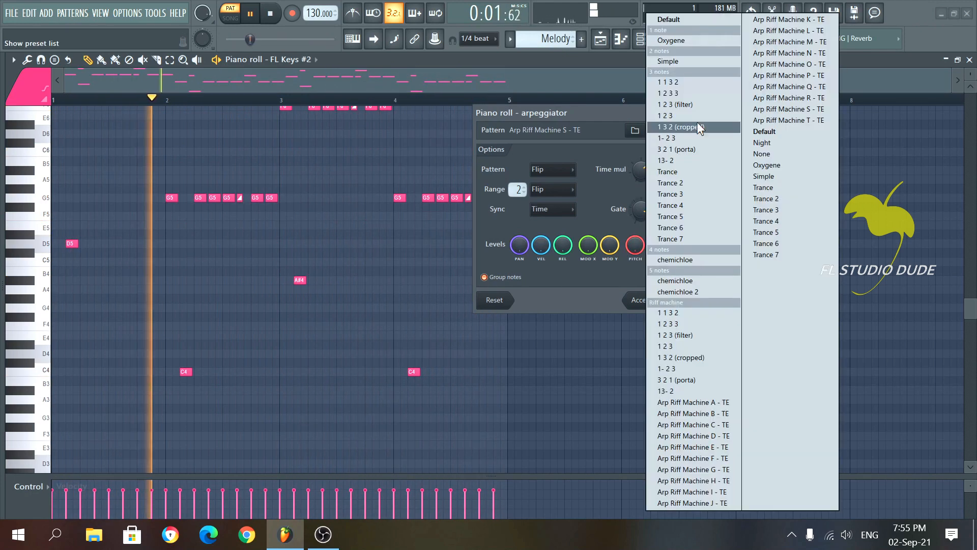
click(766, 176)
click(656, 130)
click(775, 219)
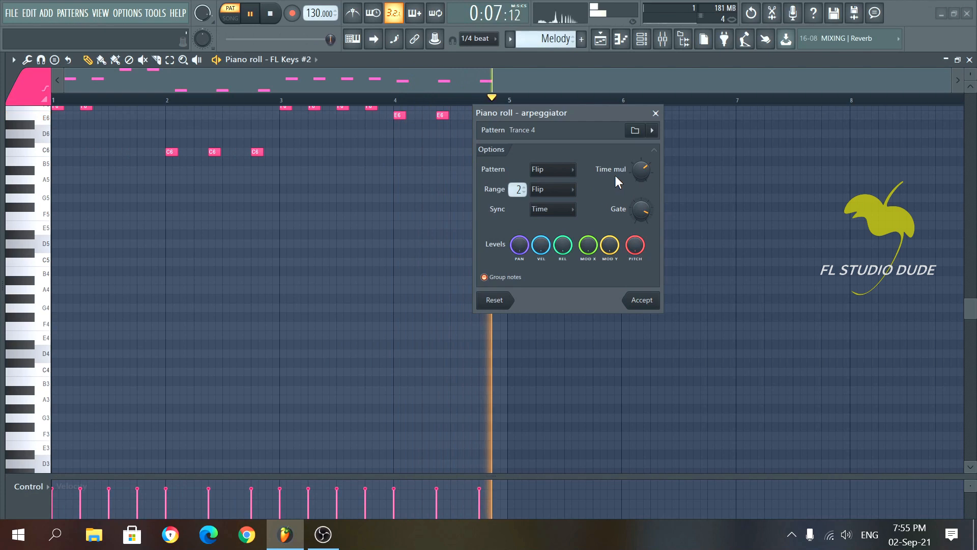
drag(650, 164, 650, 172)
key(space)
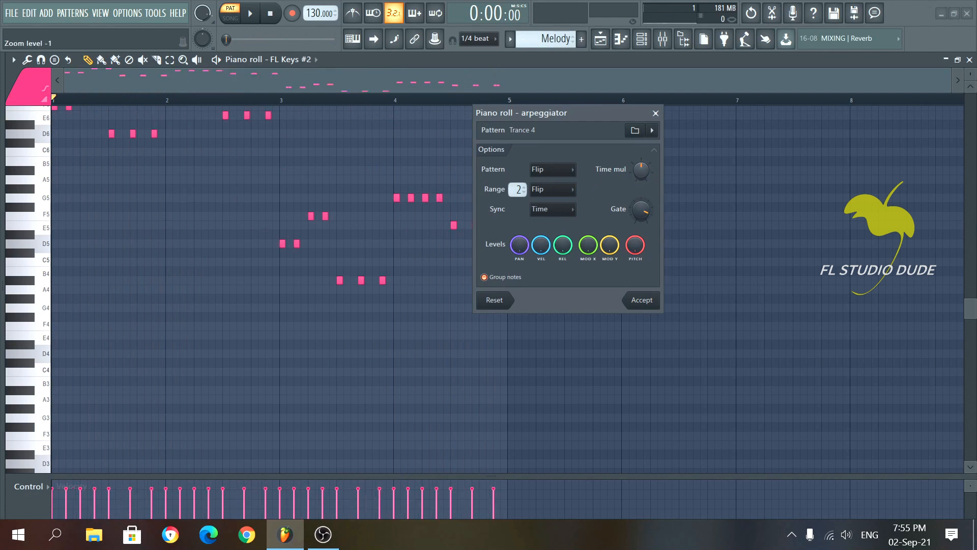
mouse_move(642, 170)
mouse_down()
mouse_move(643, 180)
mouse_move(643, 164)
mouse_up()
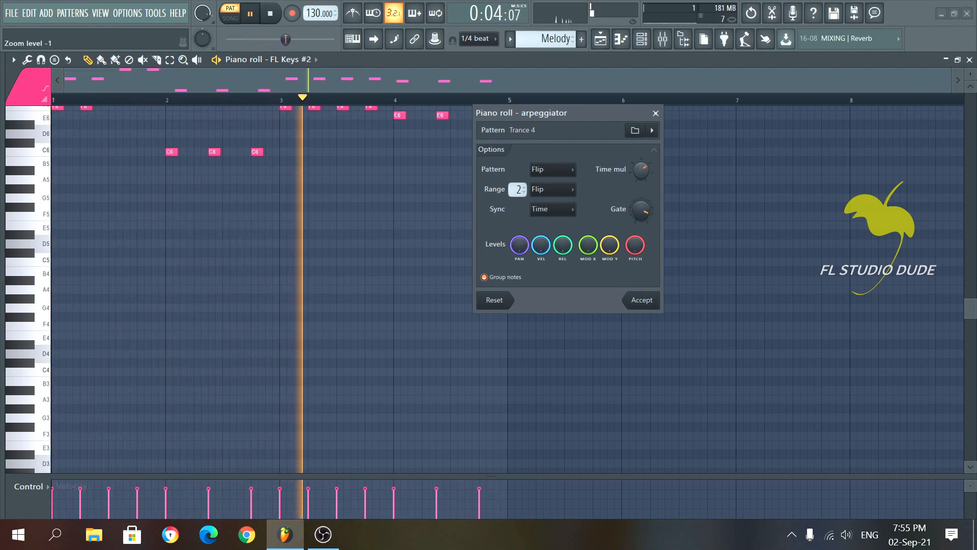
Step: Set the arpeggiator to the Trance 2 pattern, test the time multiplier, and apply the arpeggio to the Melody notes
click(652, 130)
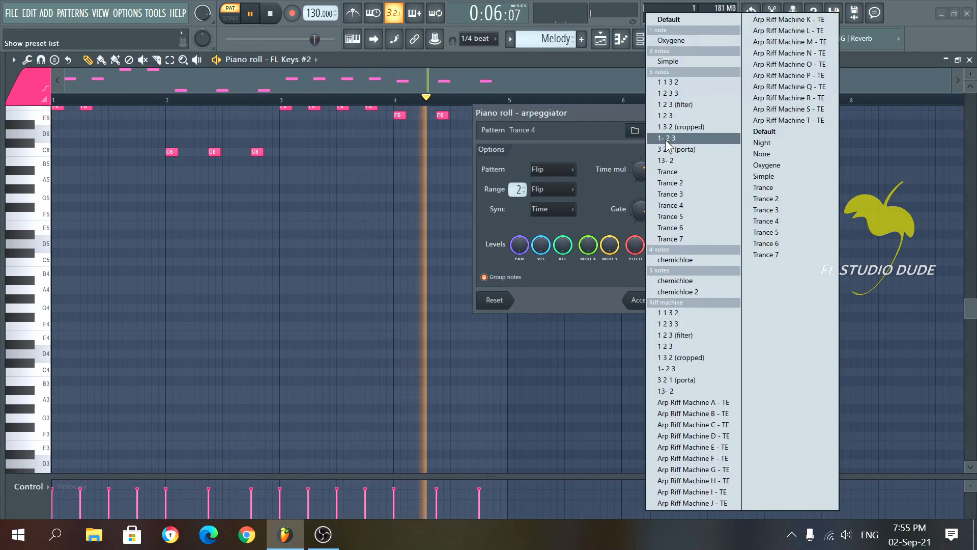
click(676, 183)
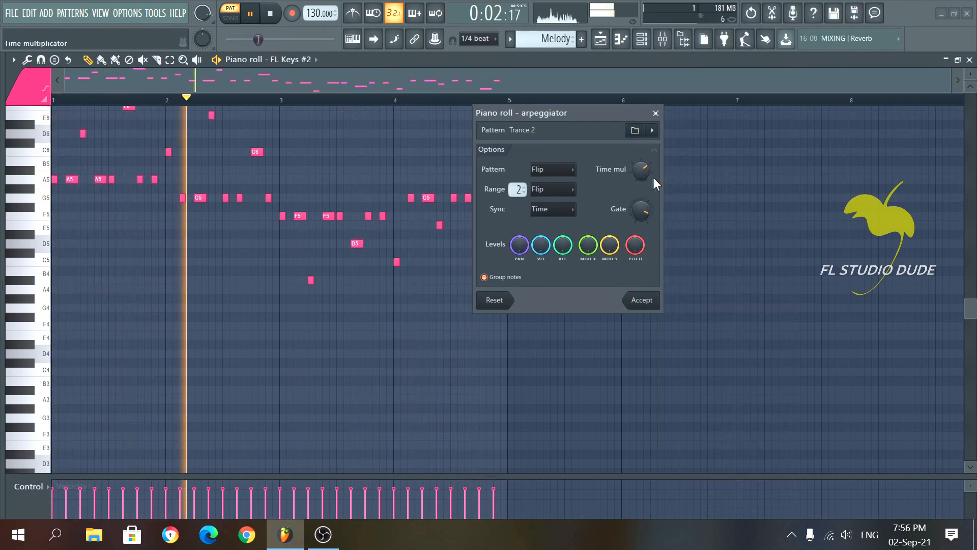
drag(641, 171, 640, 173)
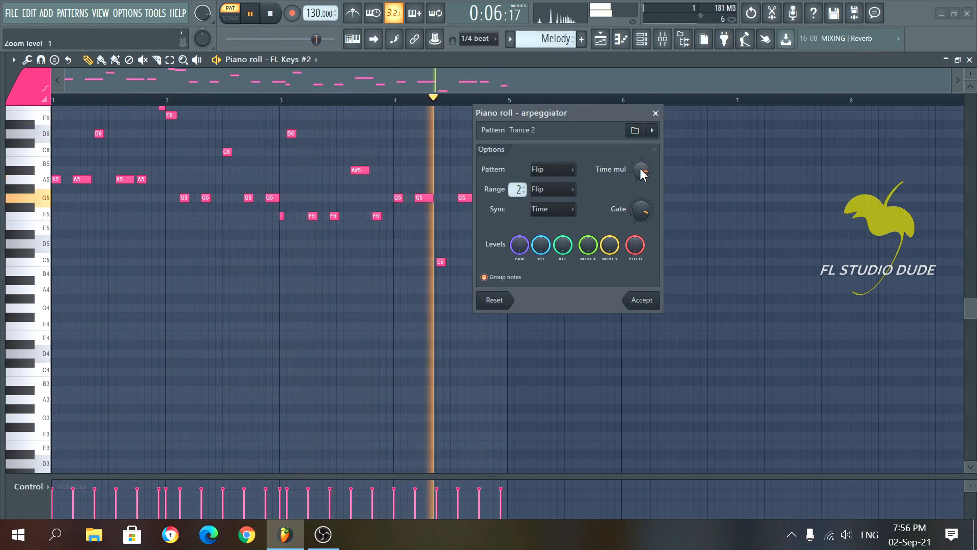
drag(640, 173, 640, 169)
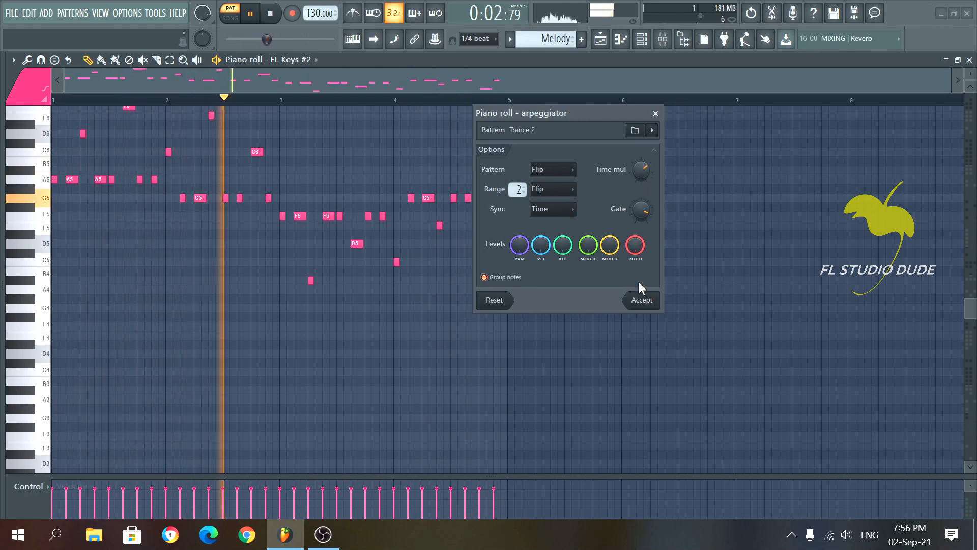
click(642, 300)
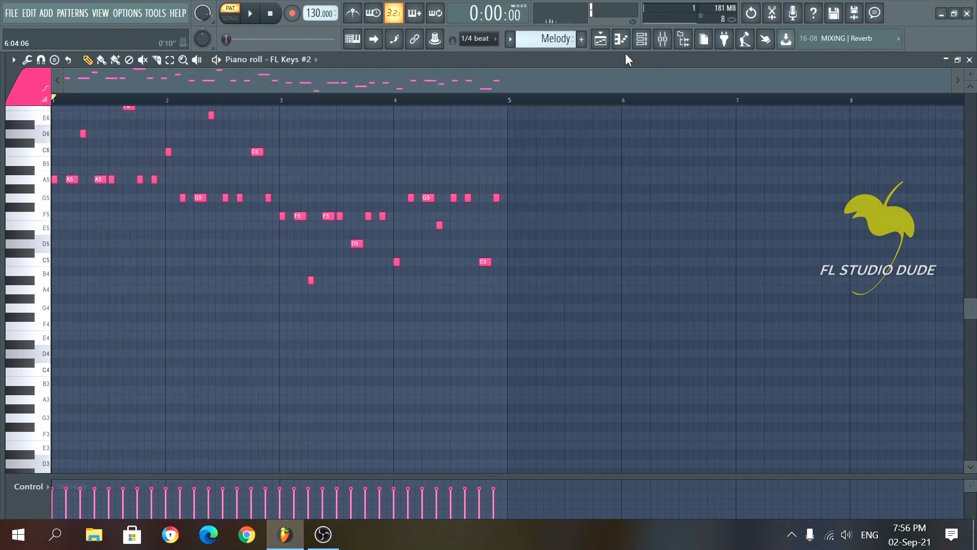
Step: Open the playlist and listen to the Pattern 1 and Melody clips together in song mode
click(601, 41)
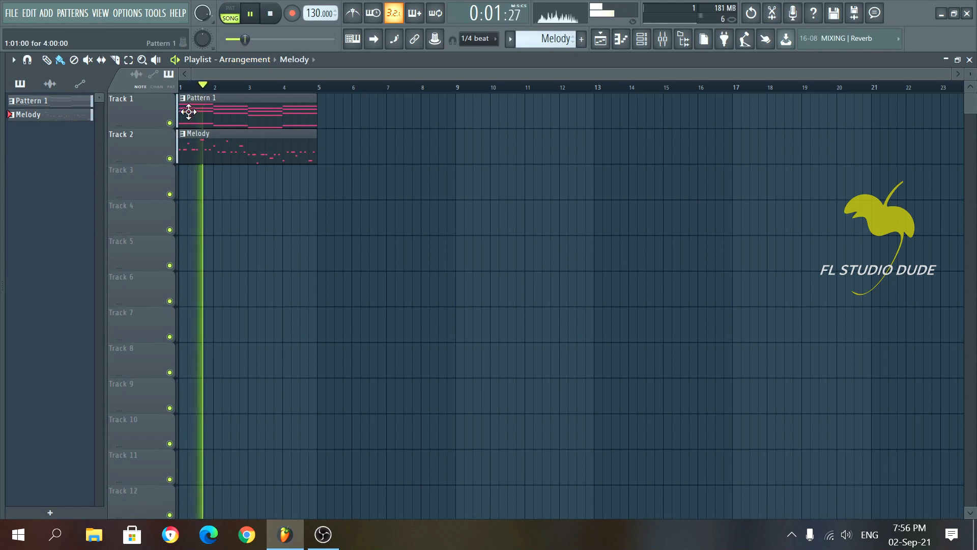
scroll(193, 102, up, 2)
drag(227, 76, 181, 75)
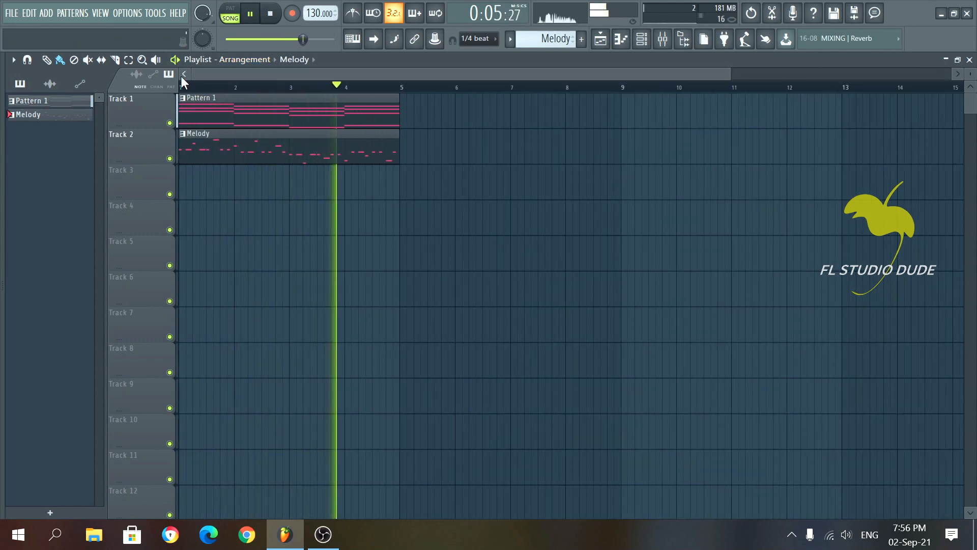
Step: Stop the song playback and set the project tempo to 100 BPM
key(space)
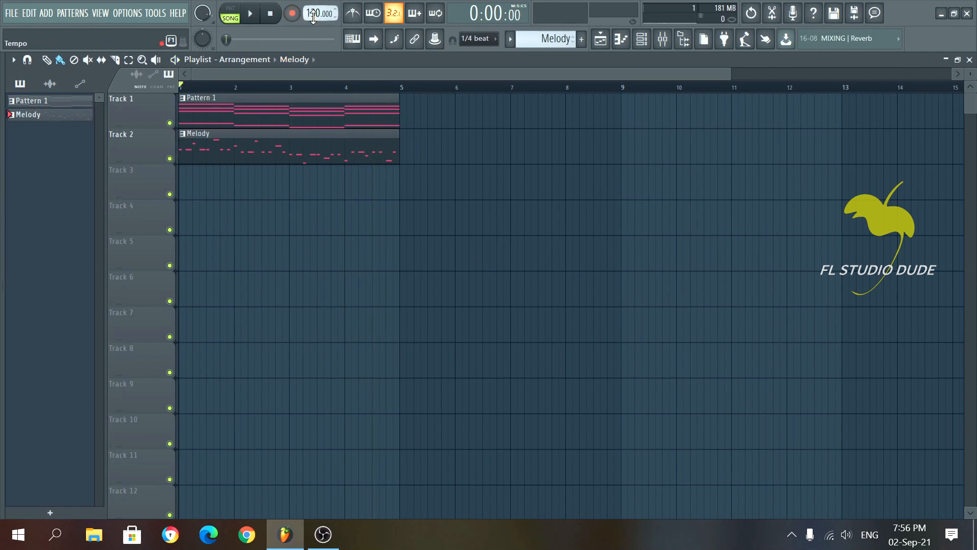
right_click(315, 16)
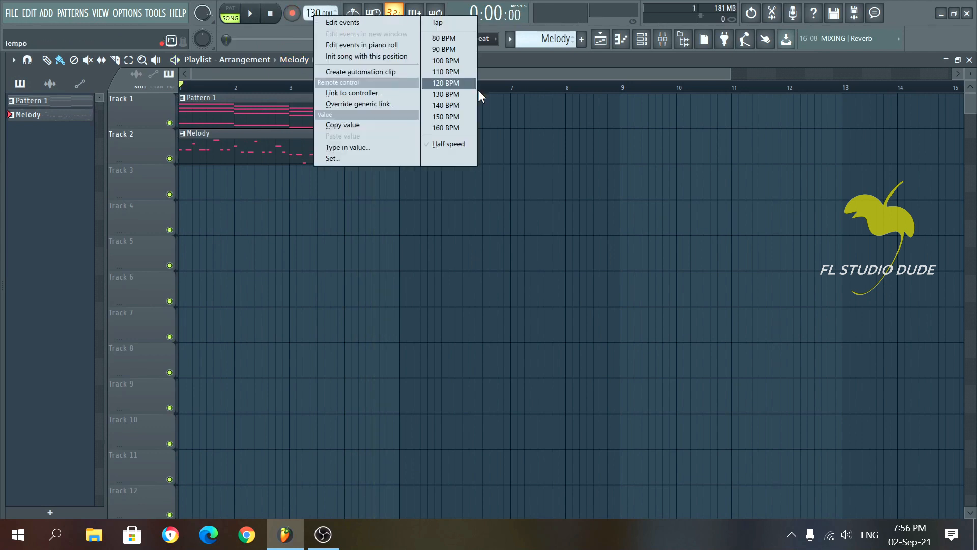
click(444, 61)
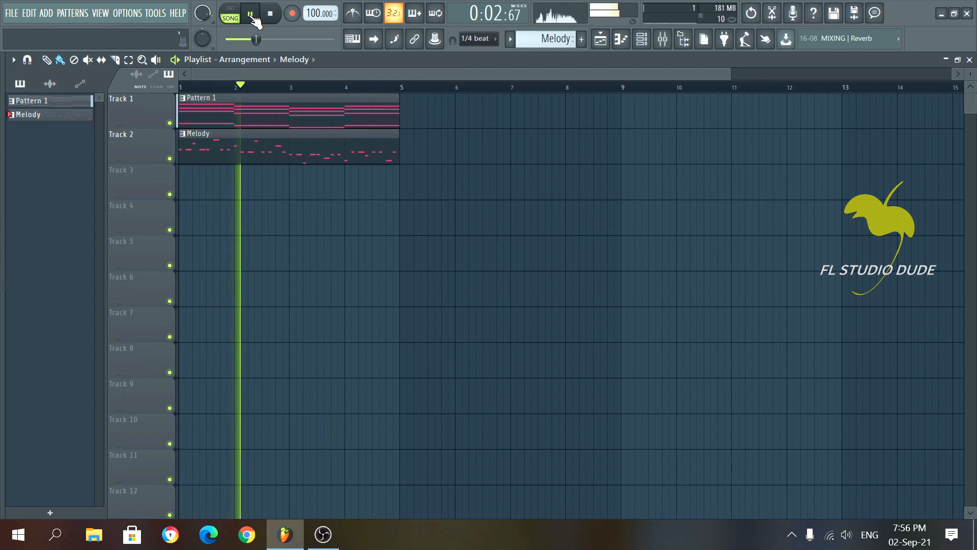
Step: Delete the Kick, Clap, Hat and Snare channels from the channel rack
click(642, 42)
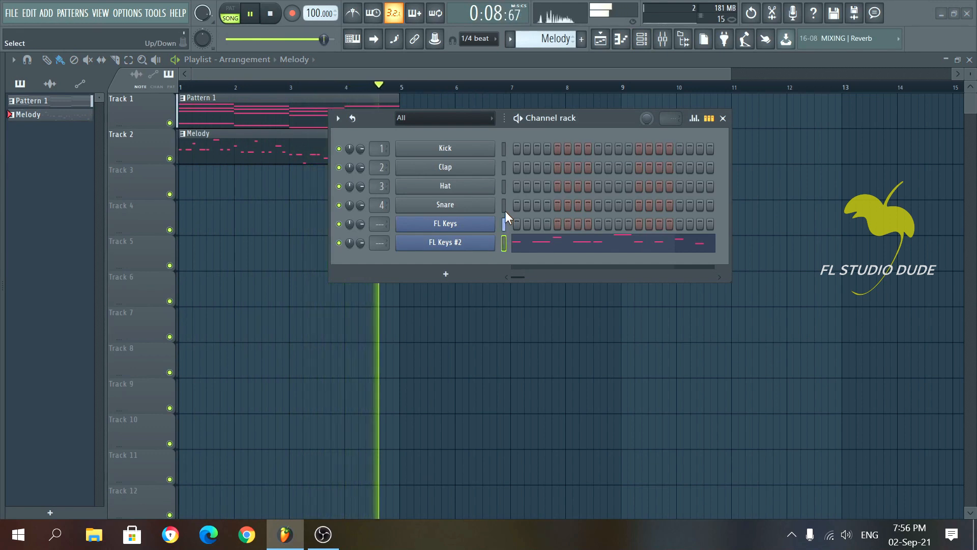
key(space)
drag(504, 206, 505, 150)
key(alt+Delete)
key(Return)
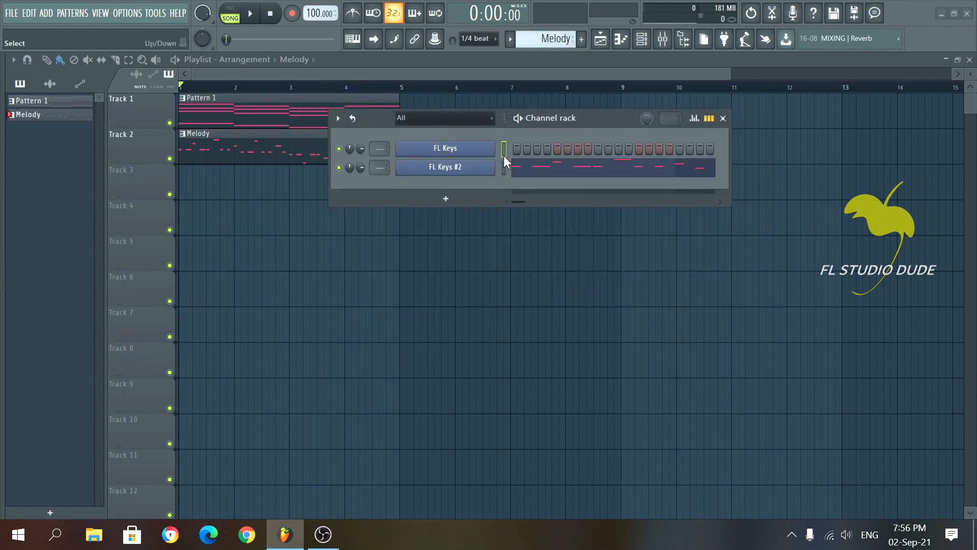
Step: Route the FL Keys and FL Keys #2 channels to mixer tracks 1 and 2
click(723, 118)
click(645, 43)
key(ctrl+l)
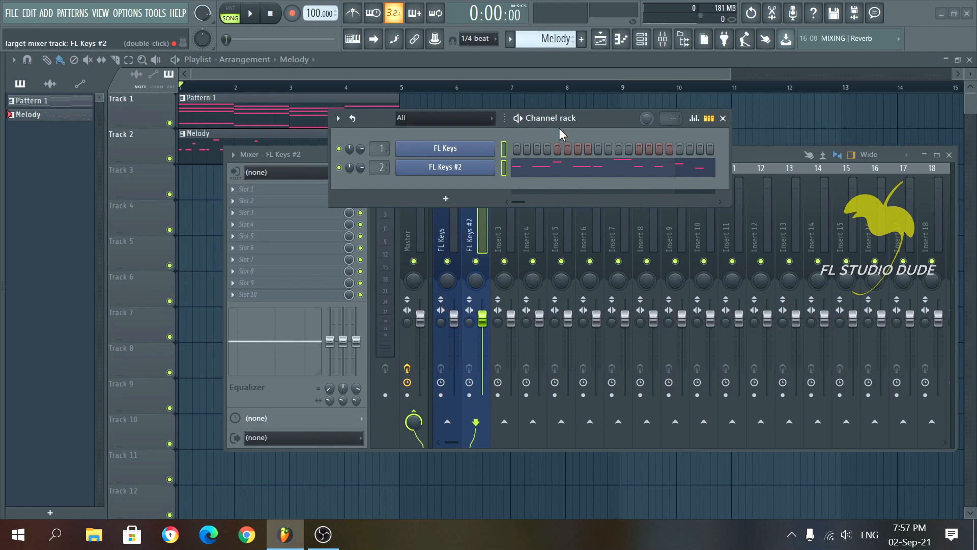
Step: Close the channel rack, play the song and solo the FL Keys mixer track
click(723, 118)
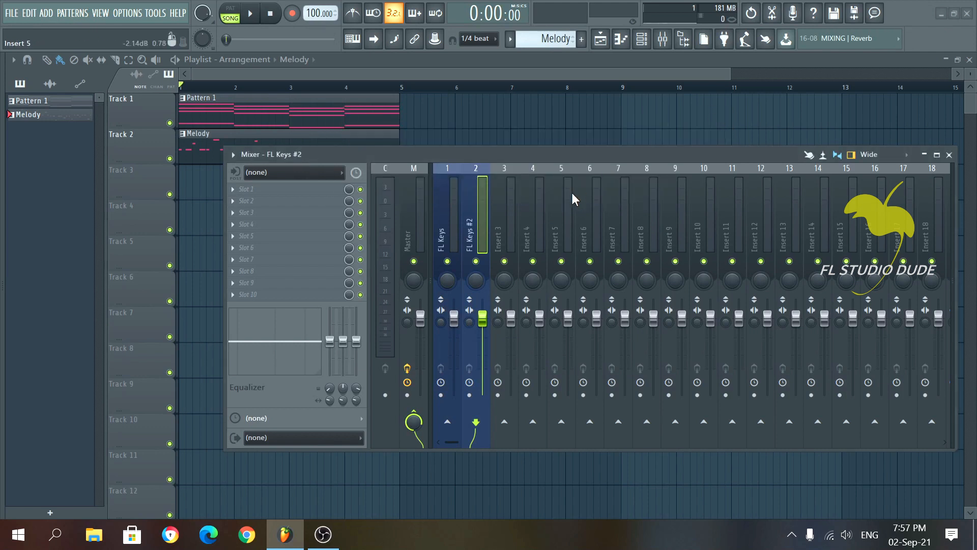
click(448, 190)
key(space)
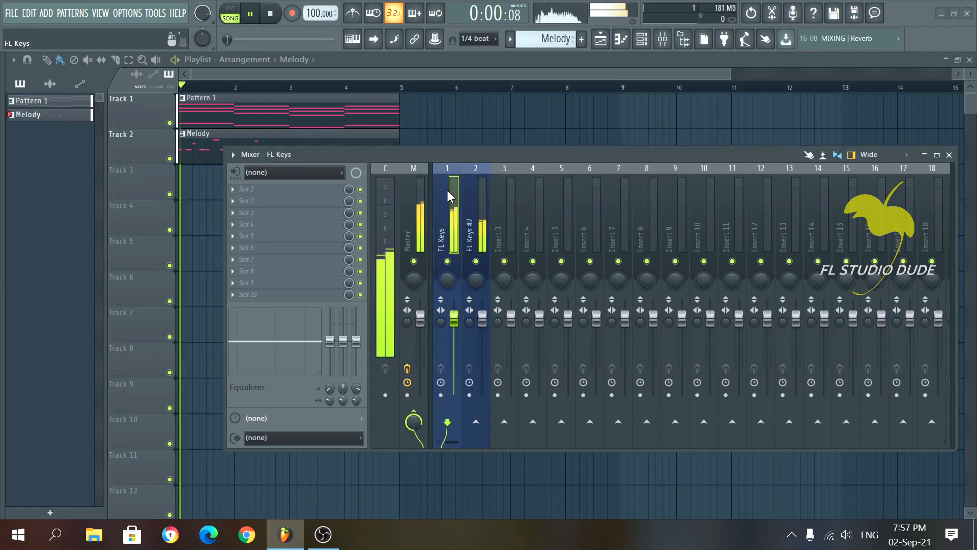
right_click(448, 261)
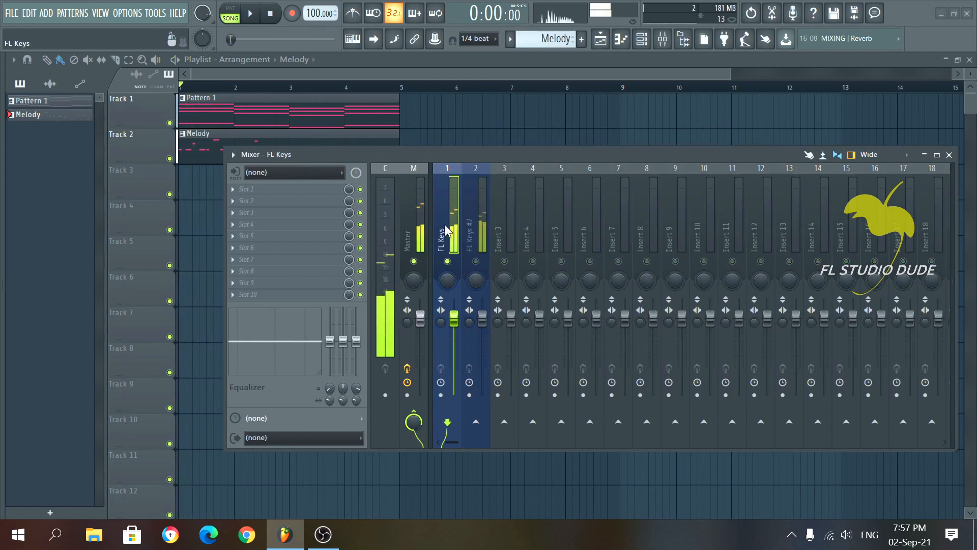
Step: Load Fruity Parametric EQ 2 into effect slot 4 of the FL Keys mixer track
click(262, 225)
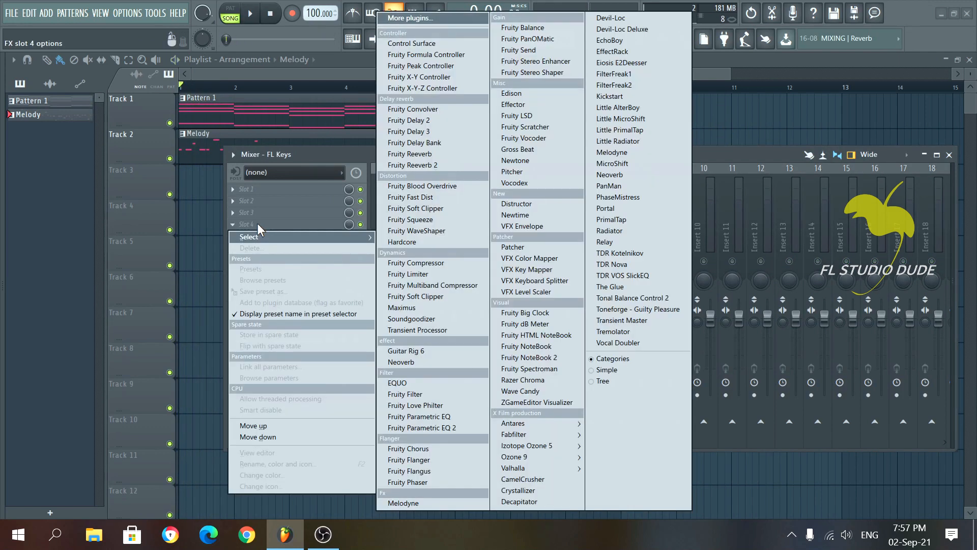
click(442, 428)
drag(354, 177, 449, 126)
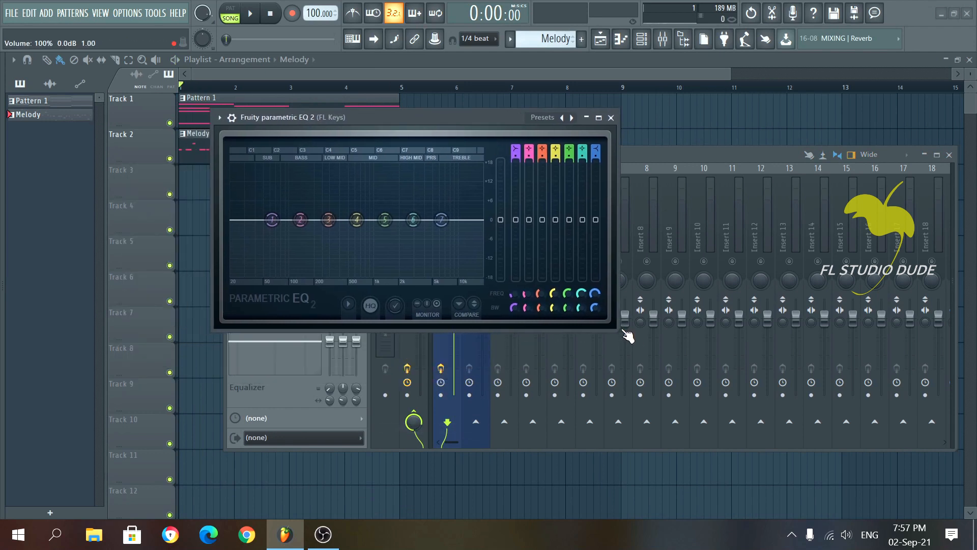
Step: Enlarge the FL Keys equalizer, lower band 1 and pull band 7 to the minimum near 1 kHz during playback, and close it
drag(615, 326, 744, 327)
key(space)
drag(551, 220, 484, 272)
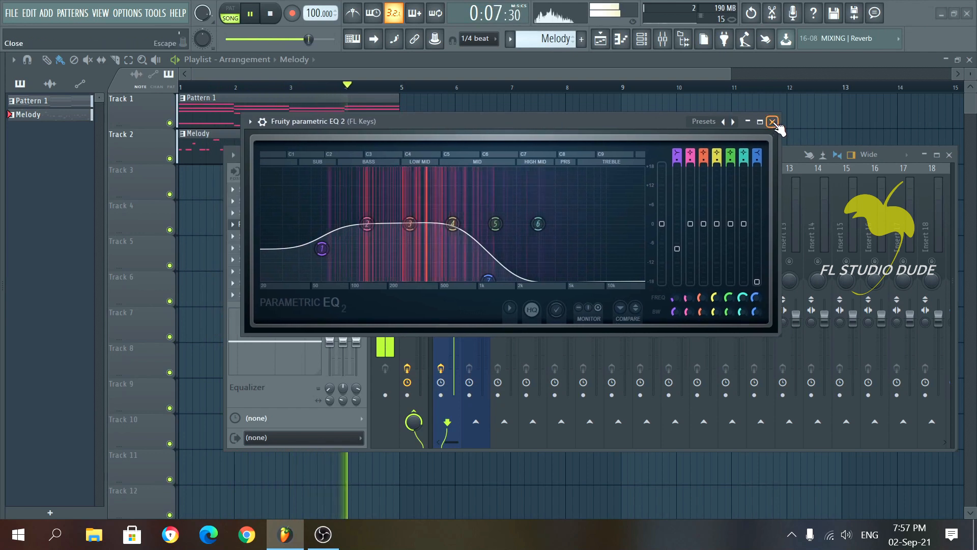
click(772, 122)
Step: Solo the FL Keys #2 mixer track and load Fruity Parametric EQ 2 into its effect slot 4
click(472, 211)
key(space)
click(255, 224)
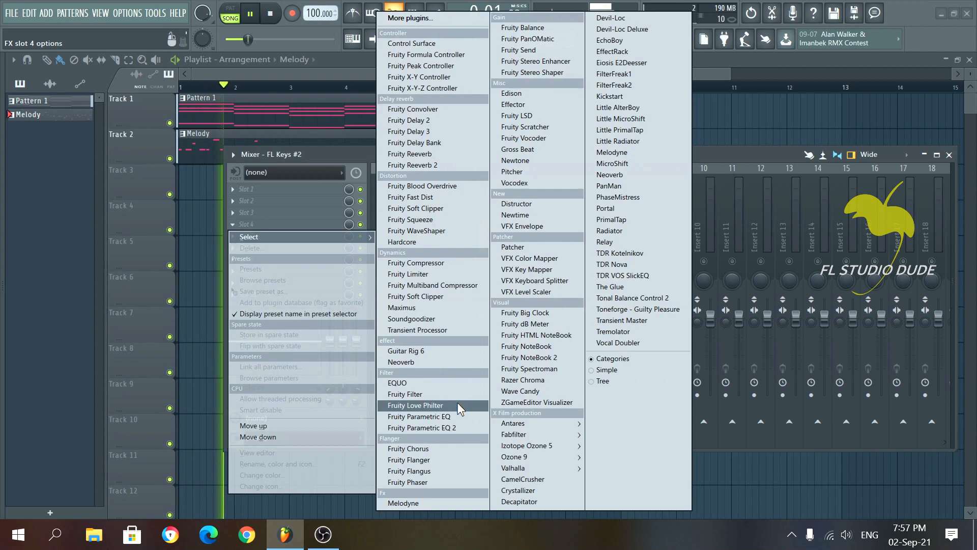
click(455, 430)
key(space)
click(276, 62)
click(294, 72)
double_click(294, 71)
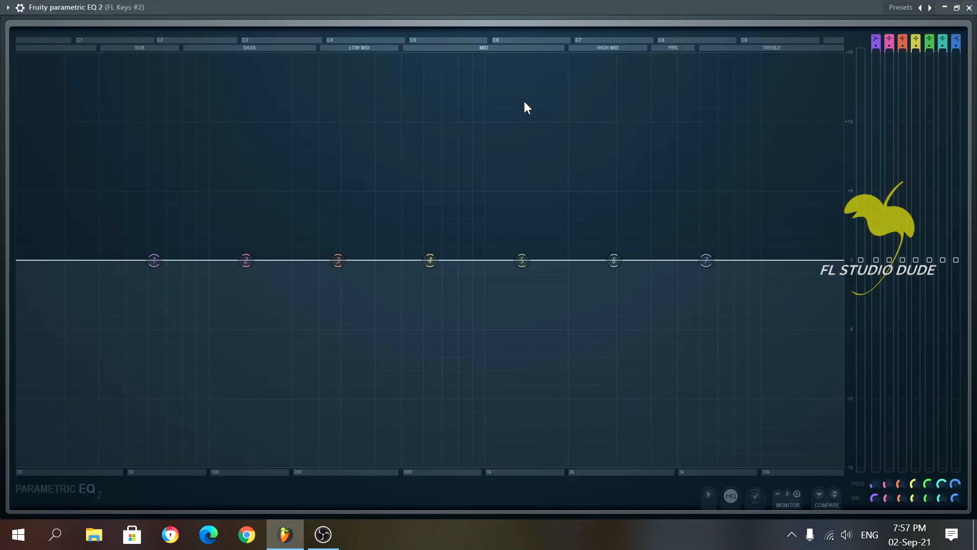
click(958, 8)
Step: Shape the FL Keys #2 equalizer during playback: lower bands 1 and 7, shift band 4 to a higher frequency and raise band 3 slightly
drag(287, 84, 549, 99)
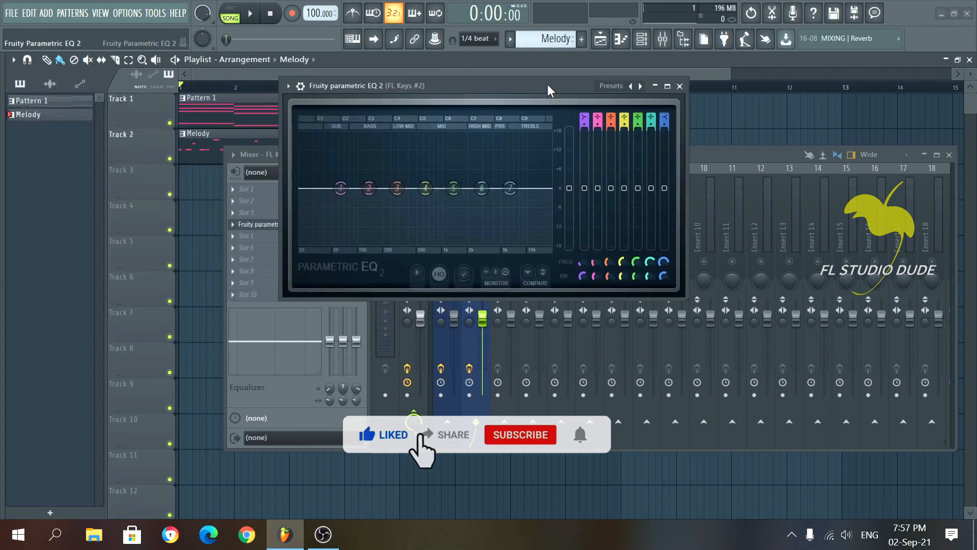
key(space)
drag(510, 188, 516, 216)
drag(341, 189, 339, 240)
drag(427, 189, 462, 188)
drag(397, 188, 398, 182)
drag(517, 216, 530, 235)
click(681, 86)
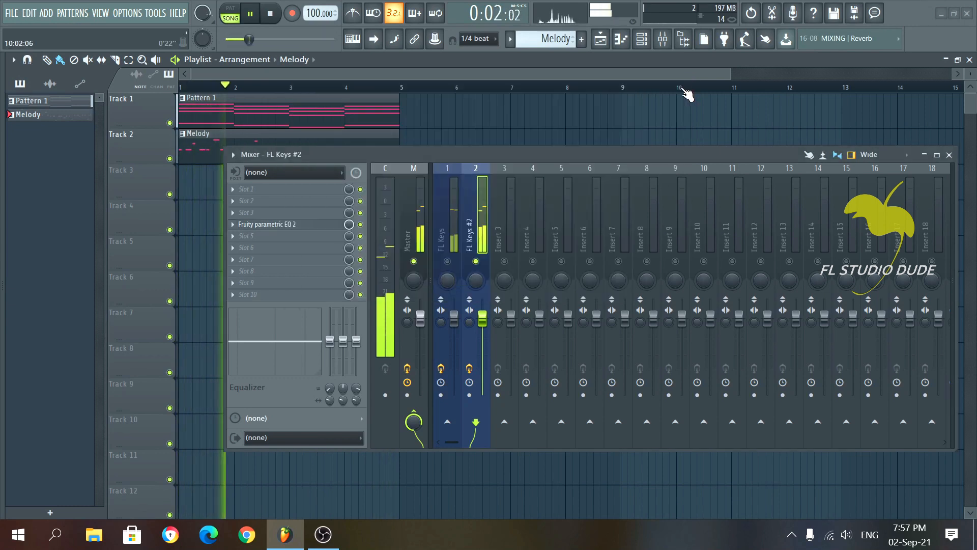
Step: Load Fruity Reeverb 2 into effect slot 5 of the FL Keys #2 mixer track
click(239, 237)
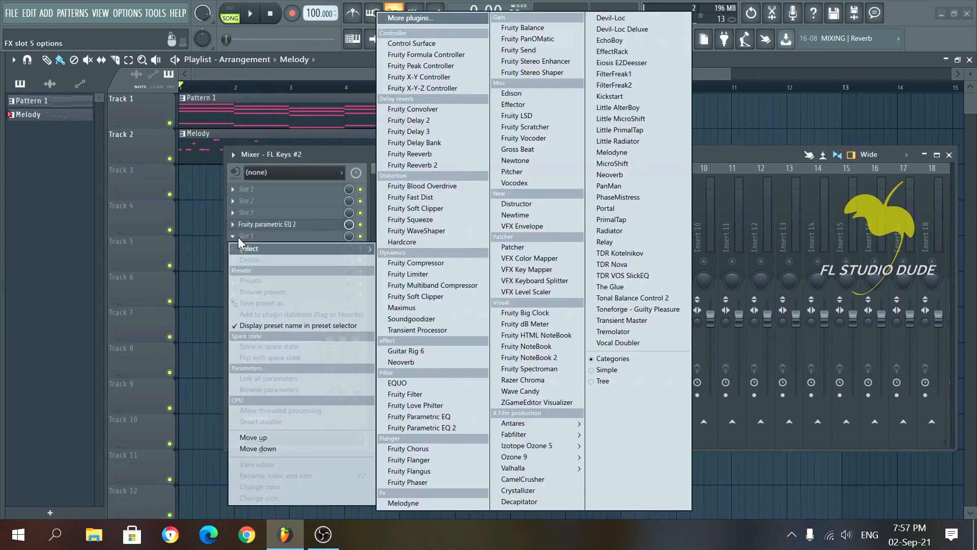
click(413, 165)
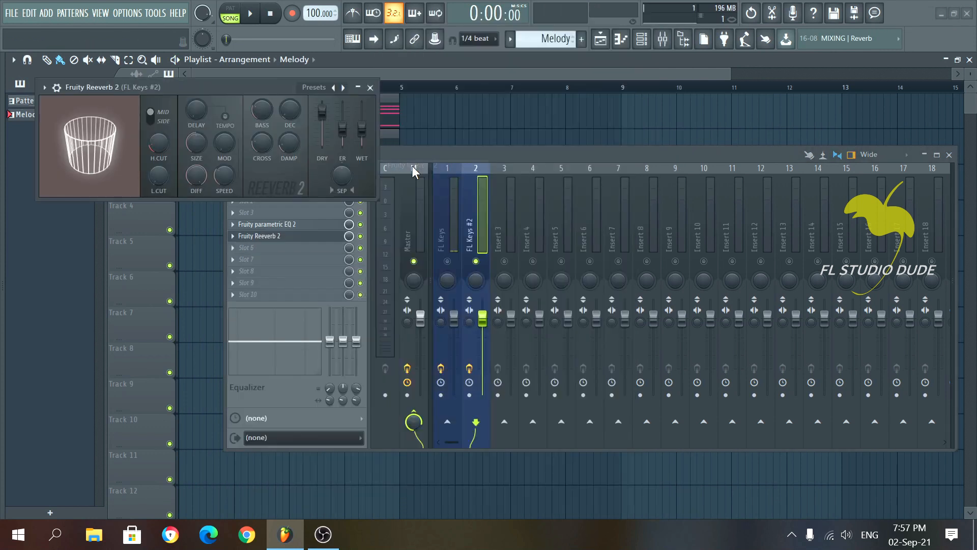
drag(278, 81, 399, 97)
Step: Set the reverb's high cut to 2.8 kHz, bass multiplier to 72% and dry level to 125% during playback
key(space)
drag(463, 144, 443, 162)
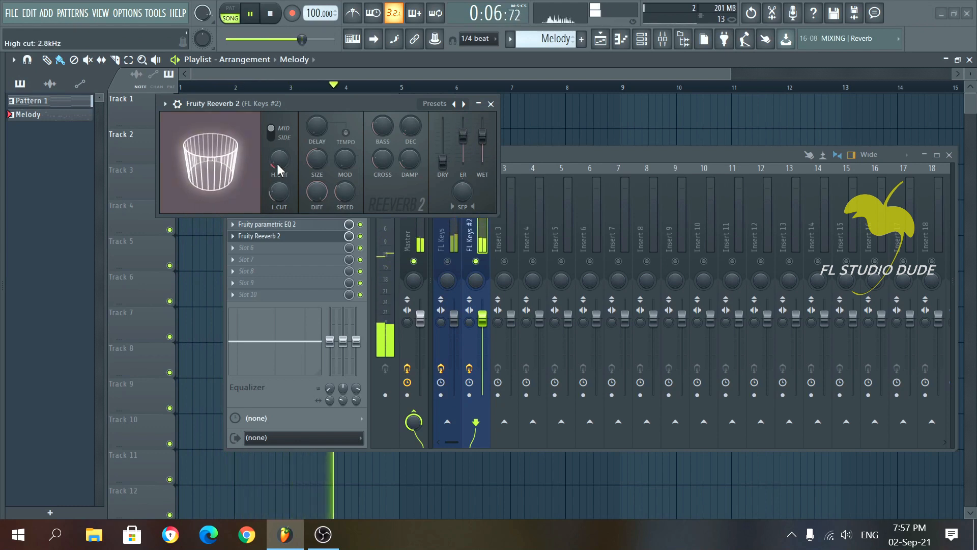
scroll(384, 126, down, 5)
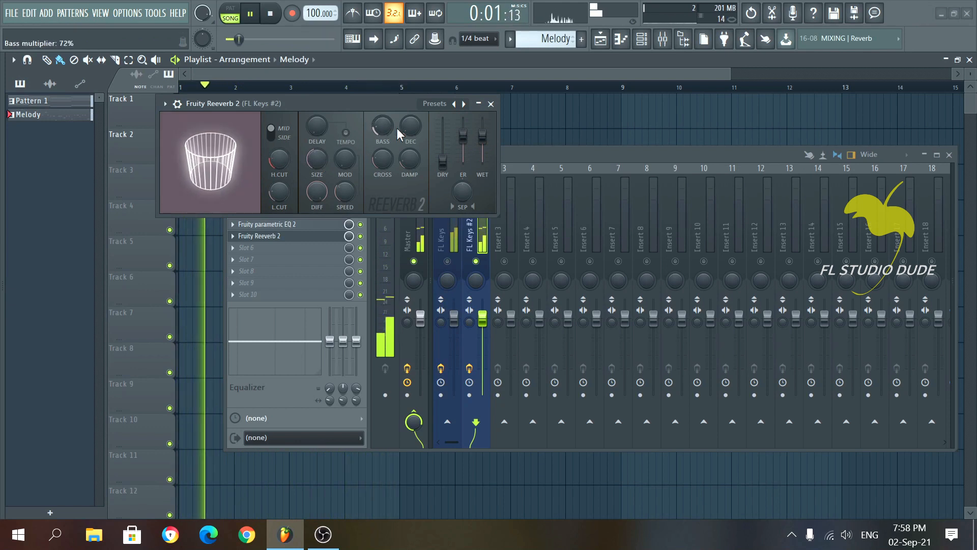
drag(443, 162, 443, 121)
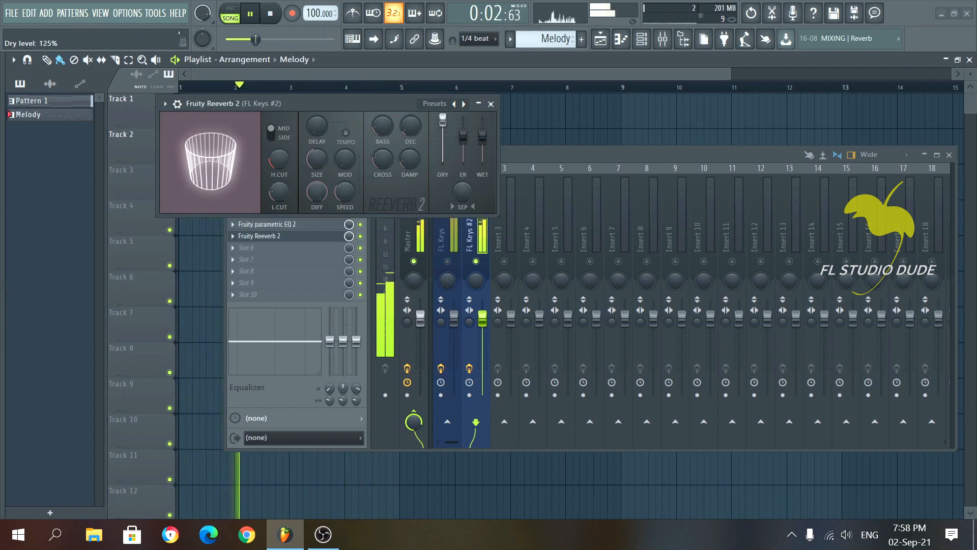
click(491, 103)
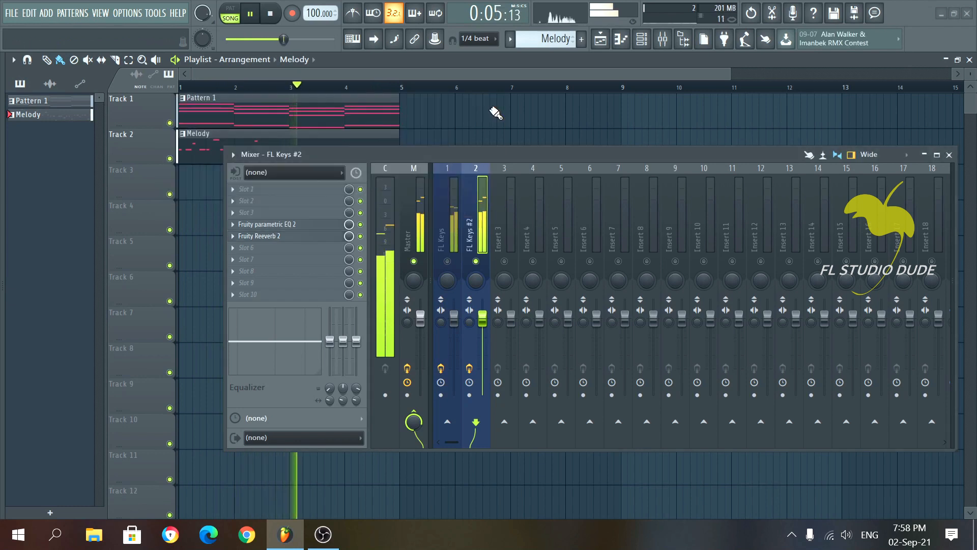
Step: Add Fruity Delay 2 to effect slot 6 of the FL Keys #2 track with the Stereo effect (send) preset
click(249, 249)
click(316, 93)
drag(203, 99, 297, 105)
click(365, 105)
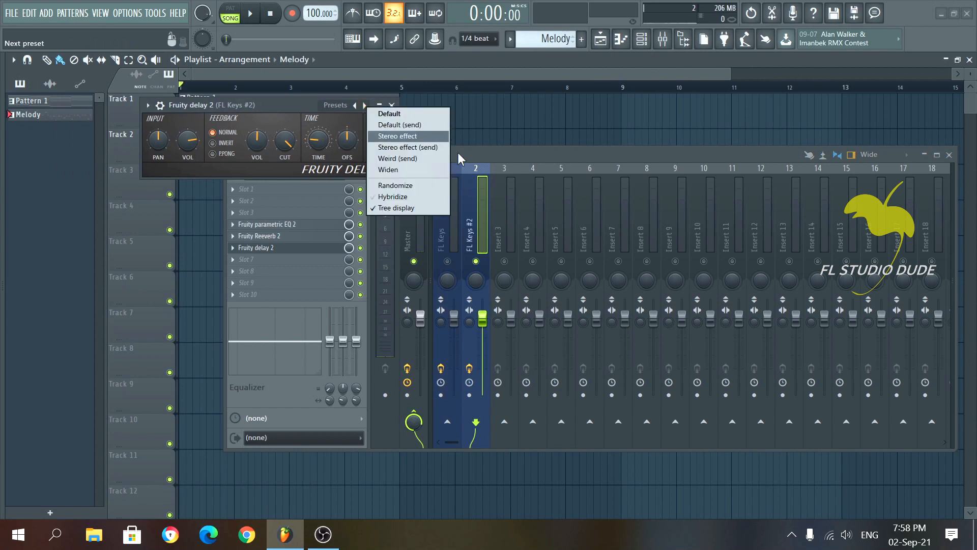
click(399, 150)
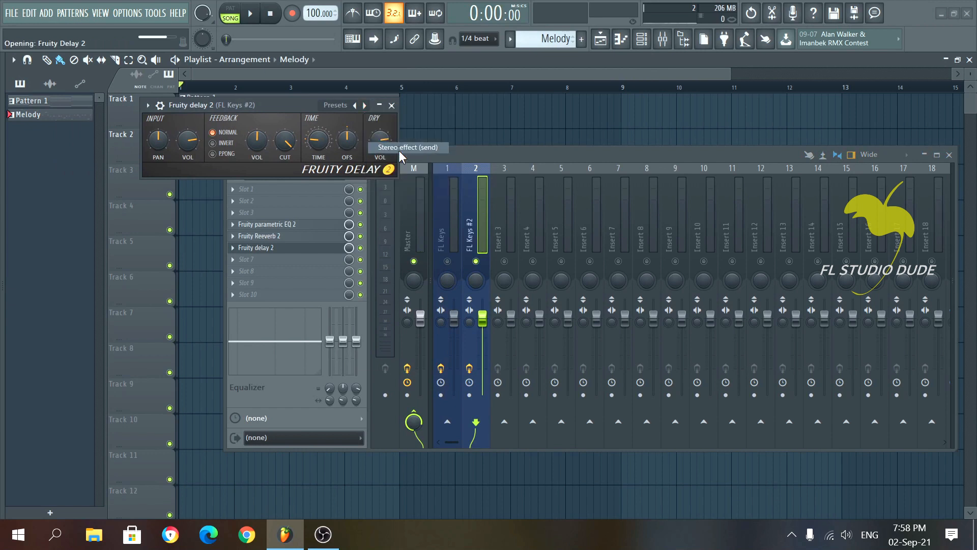
click(392, 106)
Step: Play both tracks together, reduce the delay's mix level and the FL Keys #2 track volume, and close the mixer
key(space)
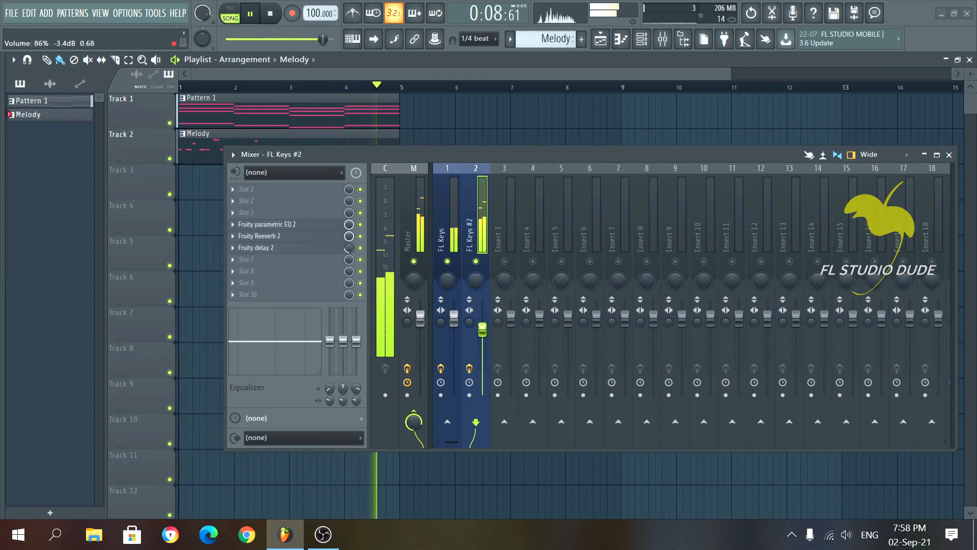
drag(483, 330, 483, 327)
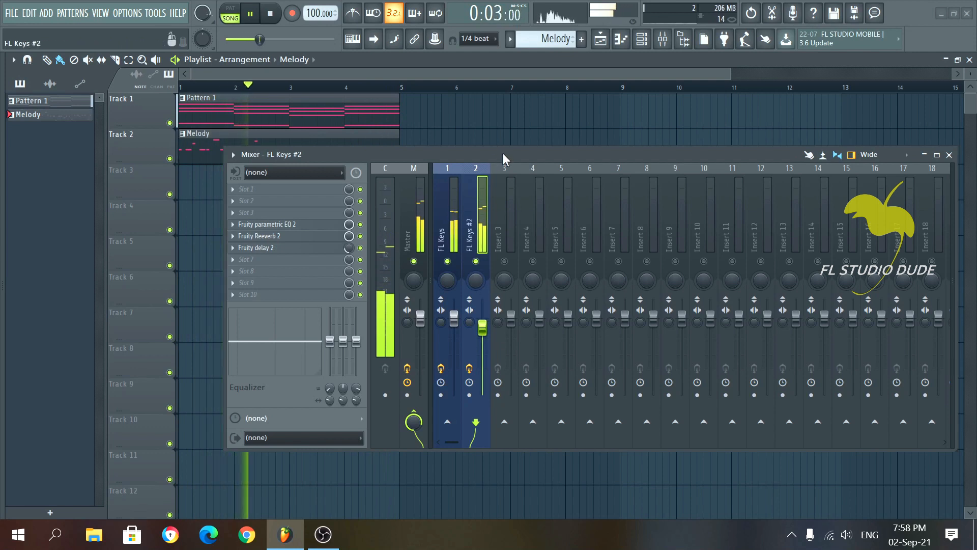
drag(502, 154, 477, 132)
click(924, 134)
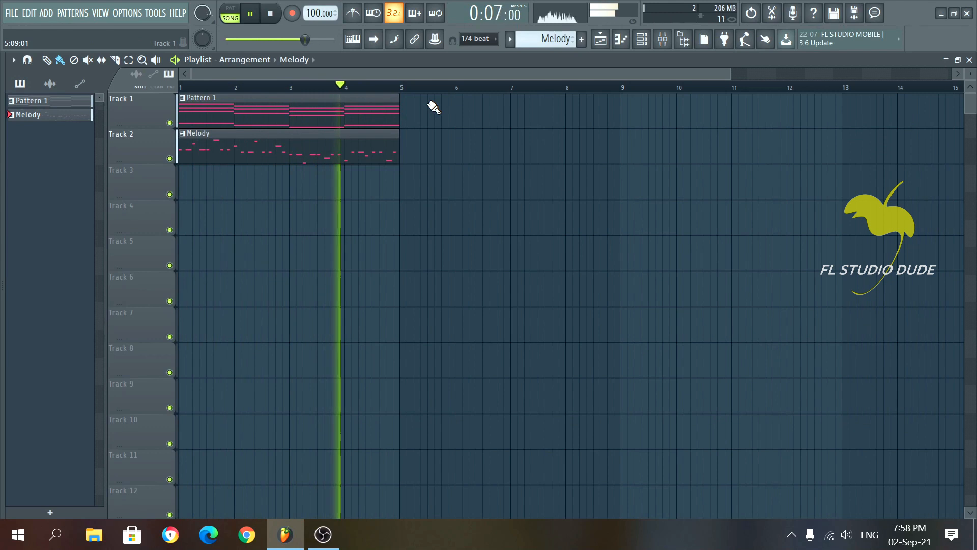
key(space)
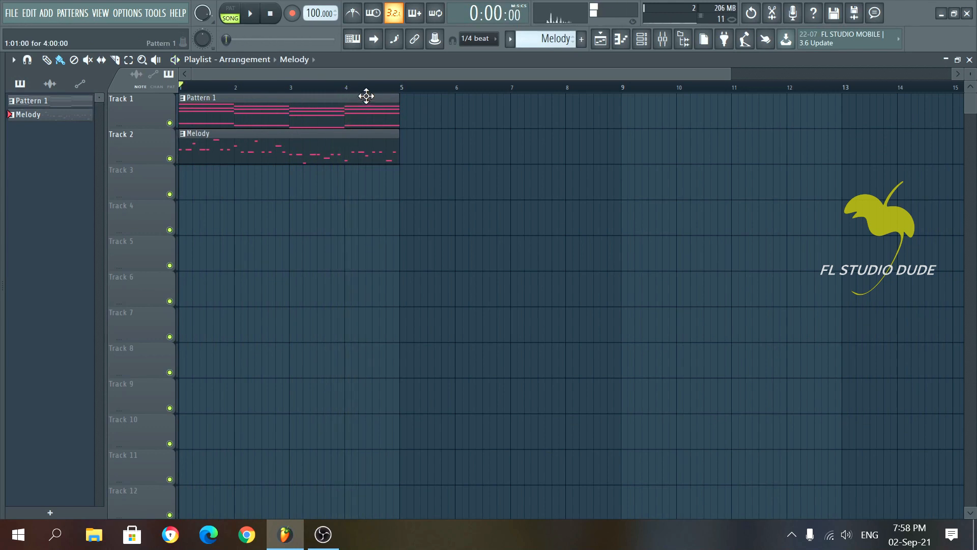
Step: Show the browser and expand the MY STYLES KOCHU sample folder
drag(5, 119, 154, 164)
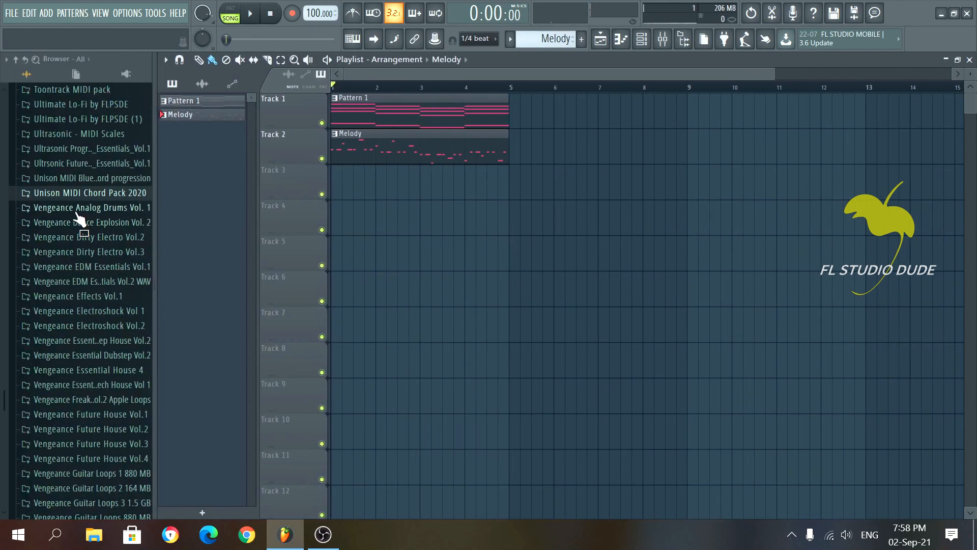
scroll(76, 214, down, 10)
scroll(79, 189, up, 14)
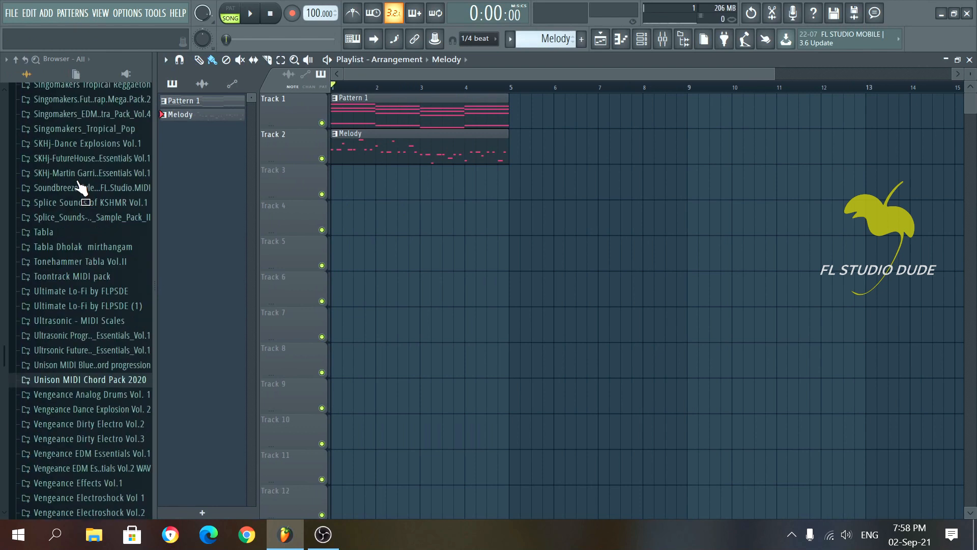
scroll(78, 182, up, 8)
click(72, 256)
Step: Place the 4.4.2 loop at the start of Track 3 and fit it to the project tempo
drag(48, 203, 334, 182)
click(334, 169)
click(458, 247)
click(497, 299)
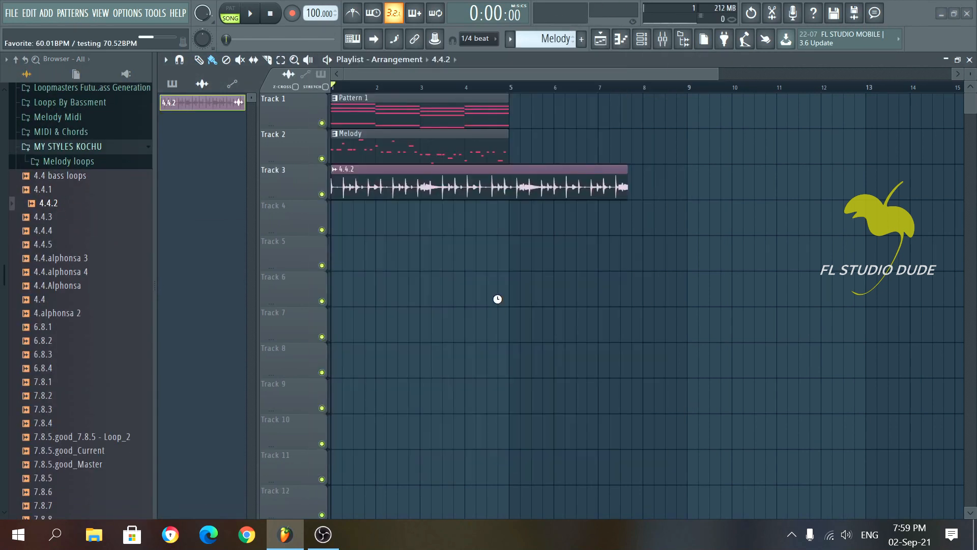
Step: Listen to the arrangement with the 4.4.2 loop and collapse the MY STYLES KOCHU folder
key(space)
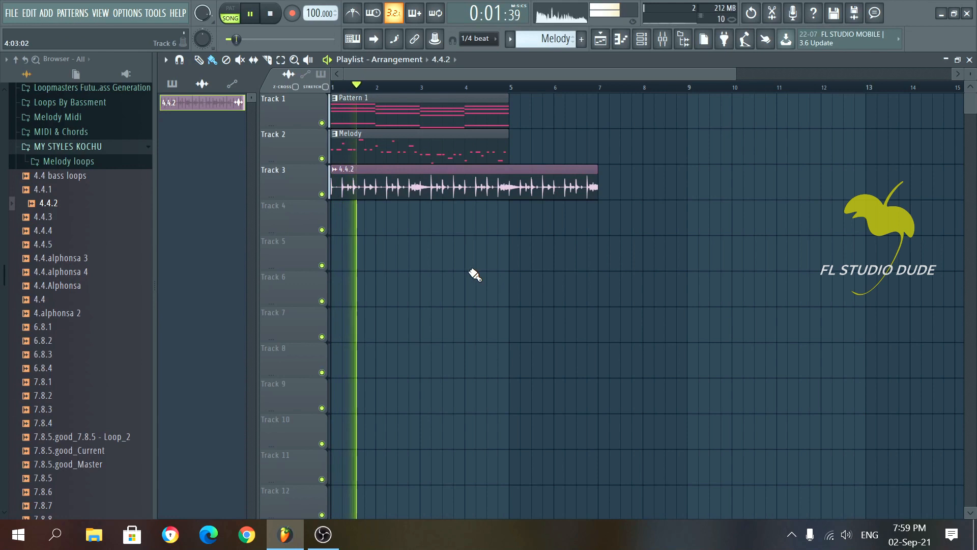
scroll(362, 223, up, 2)
drag(403, 72, 355, 71)
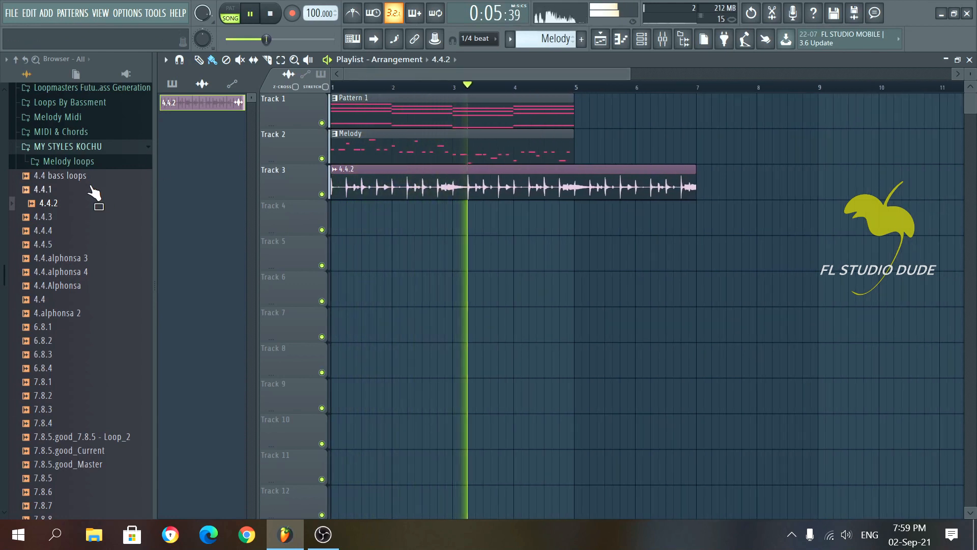
click(62, 149)
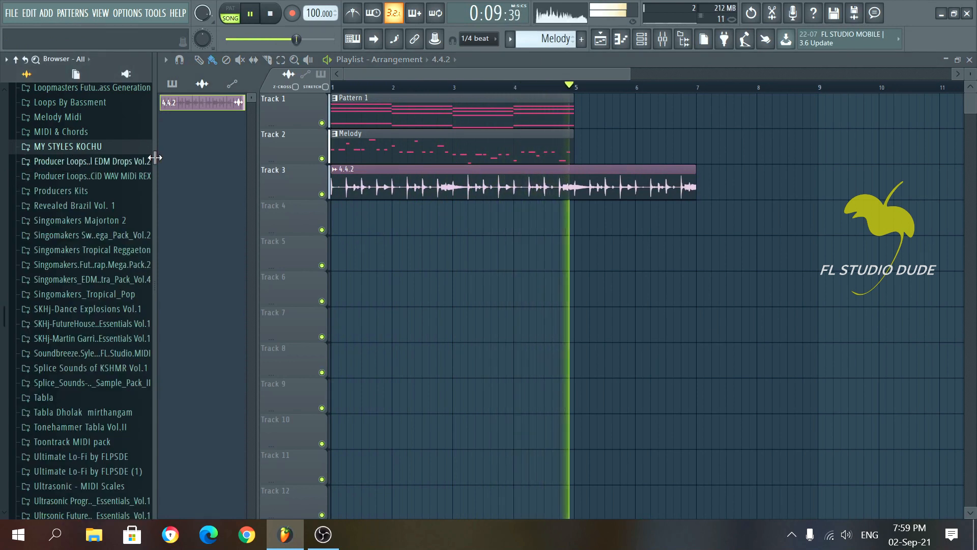
Step: Duplicate the Pattern 1 and Melody clips together so the copies start at bar 5
drag(594, 161, 465, 112)
key(ctrl+g)
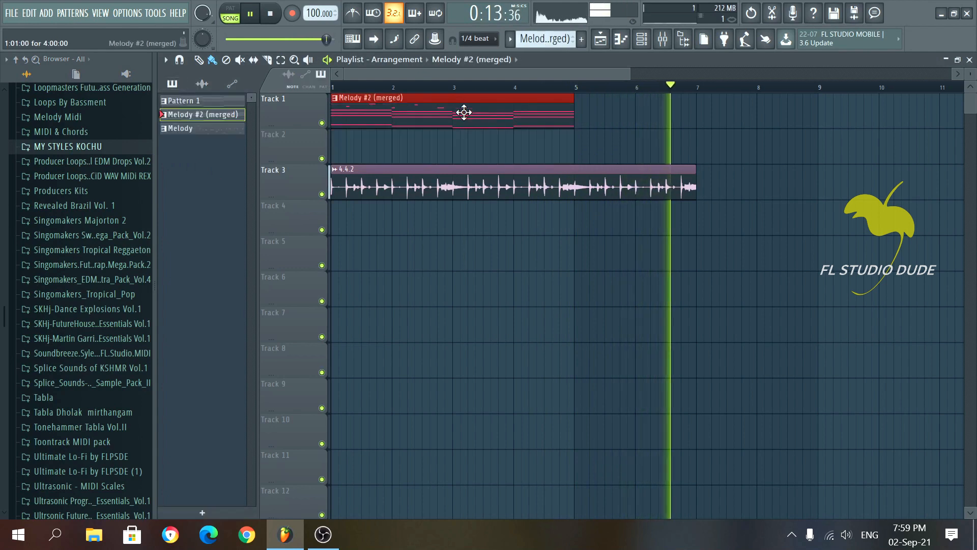
key(ctrl+z)
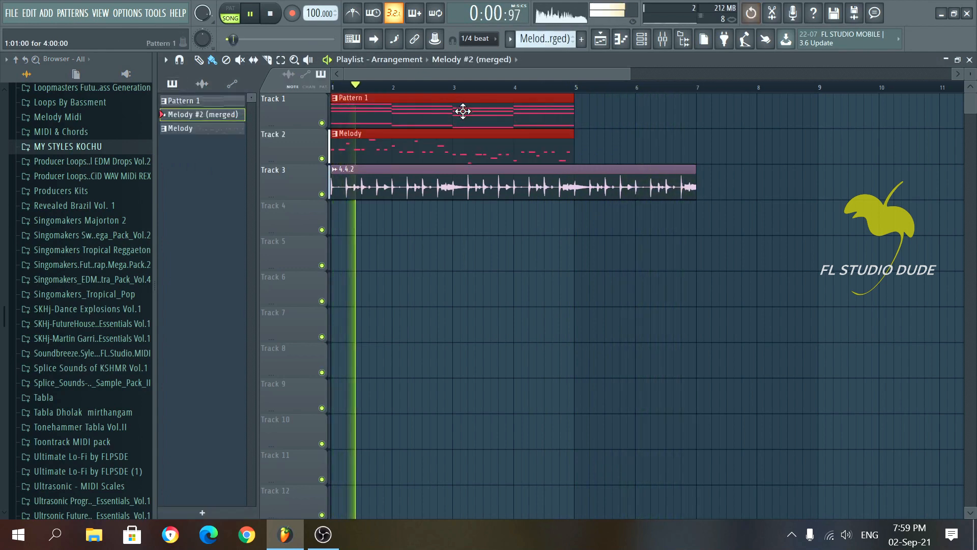
key(ctrl+b)
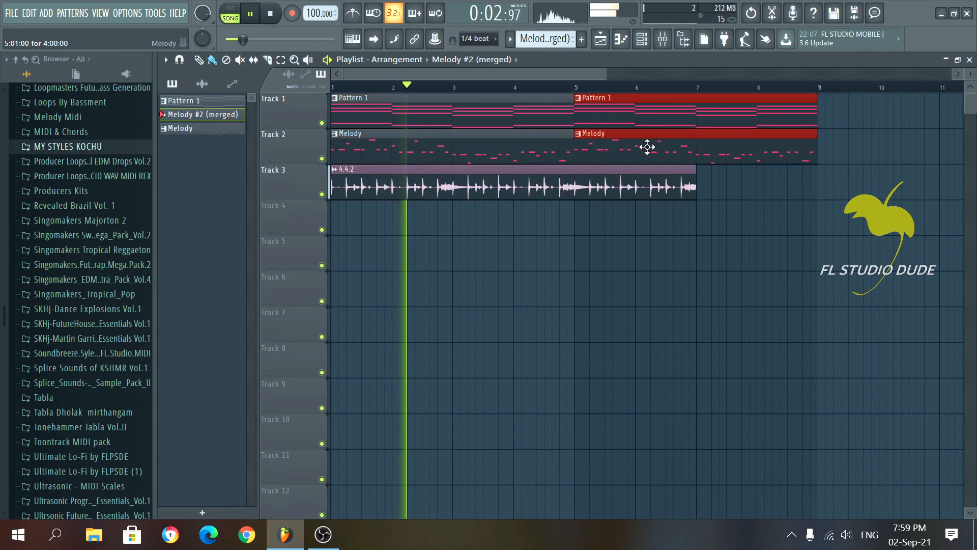
Step: Duplicate the 4.4.2 clip directly after itself on Track 3 and trim the copy to end at bar 9
drag(726, 209, 628, 212)
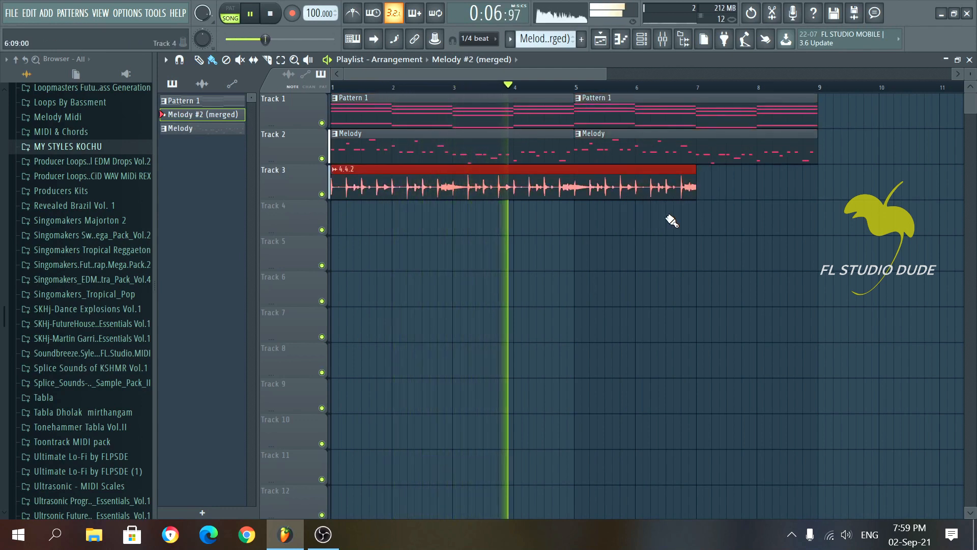
key(ctrl+b)
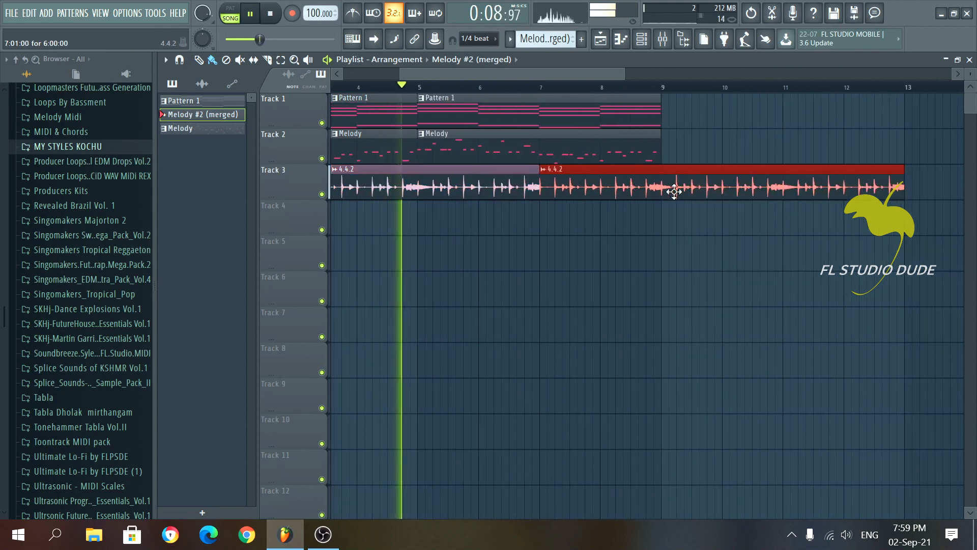
drag(878, 185, 660, 185)
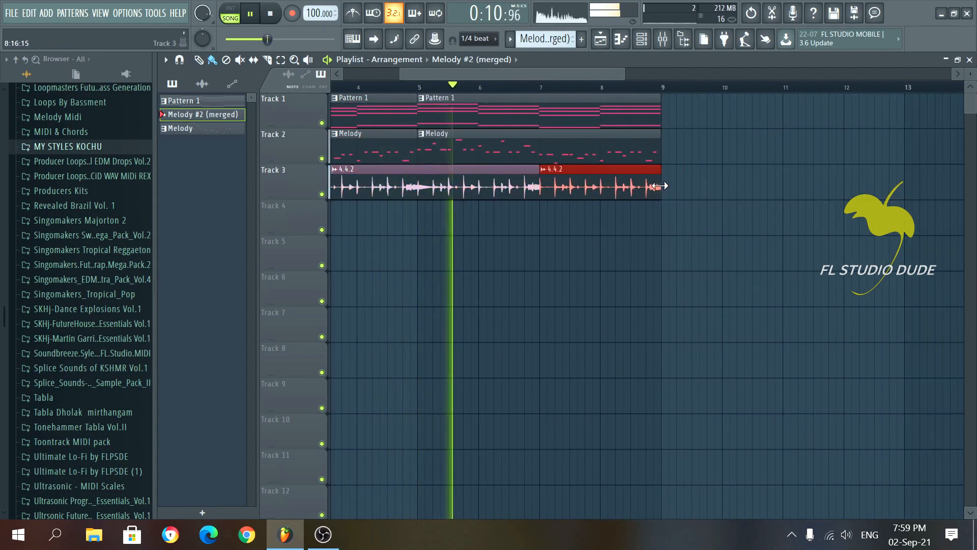
scroll(679, 187, up, 3)
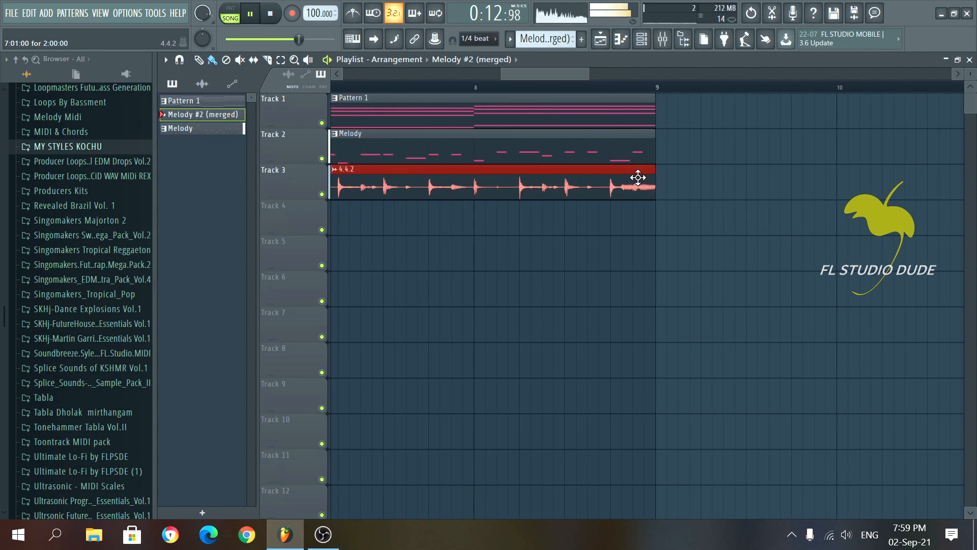
Step: Narrow the browser beside the playlist and stop the song playback
scroll(627, 176, down, 3)
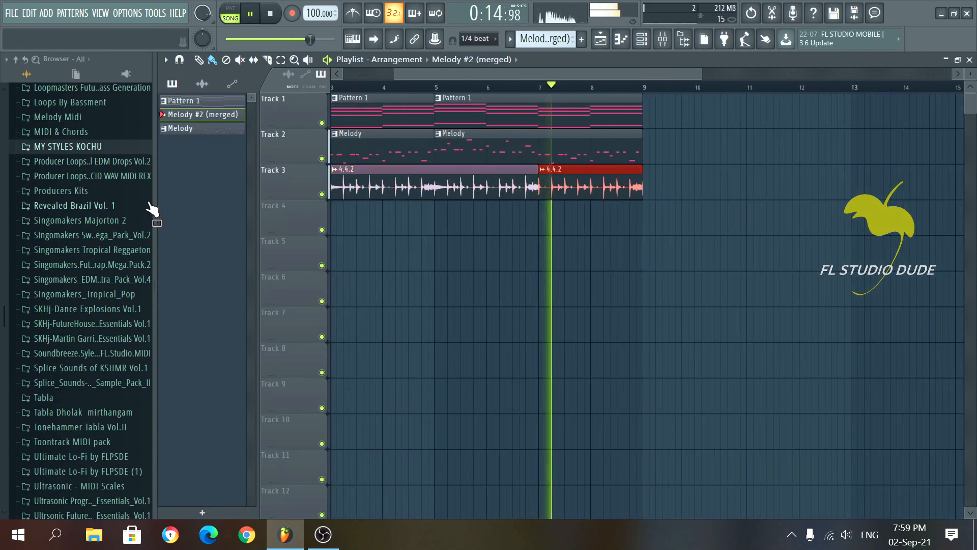
drag(154, 199, 102, 197)
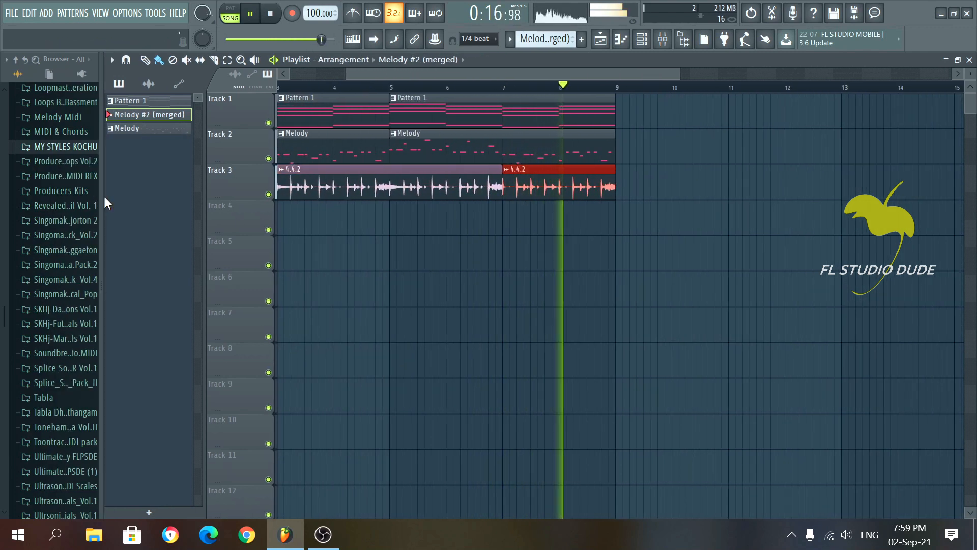
key(space)
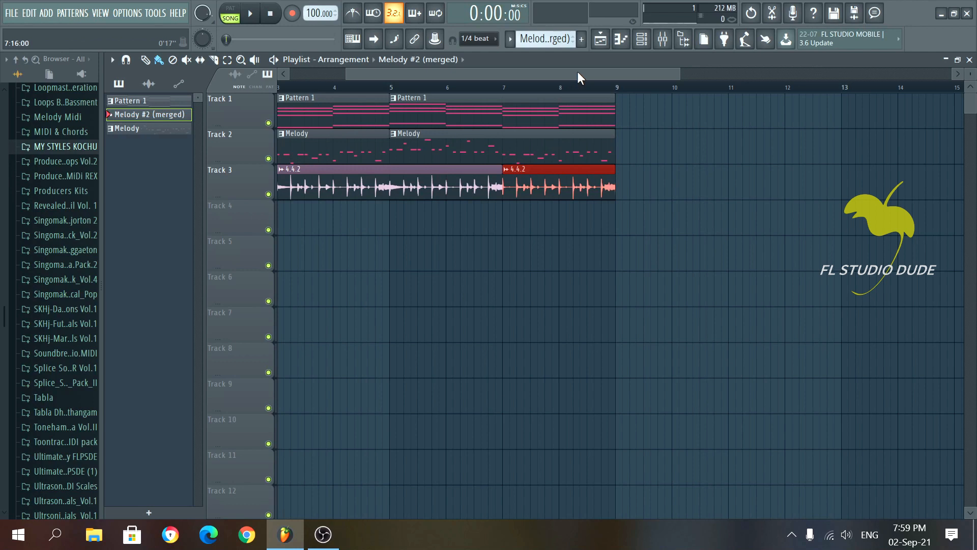
Step: Create a new pattern named Bass and add a BooBass instrument channel
click(581, 39)
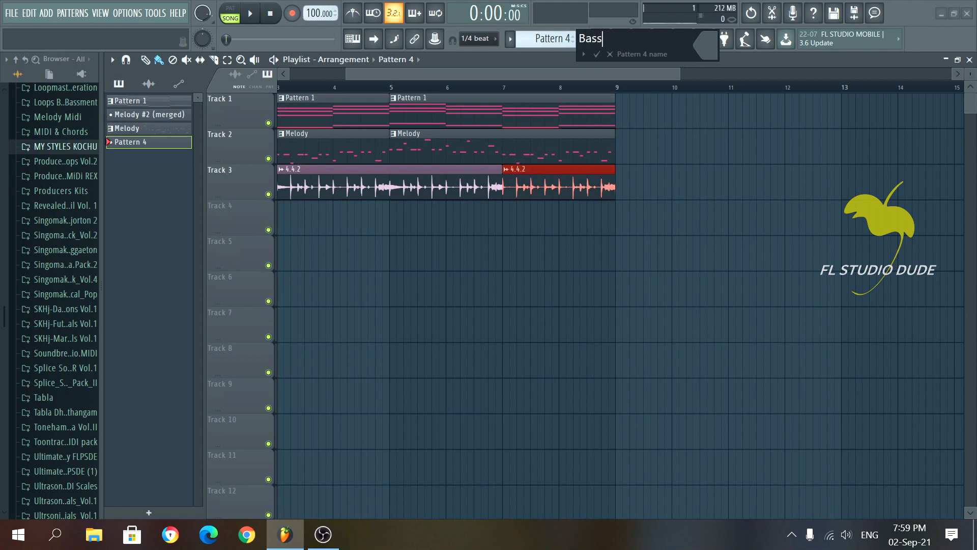
key(Return)
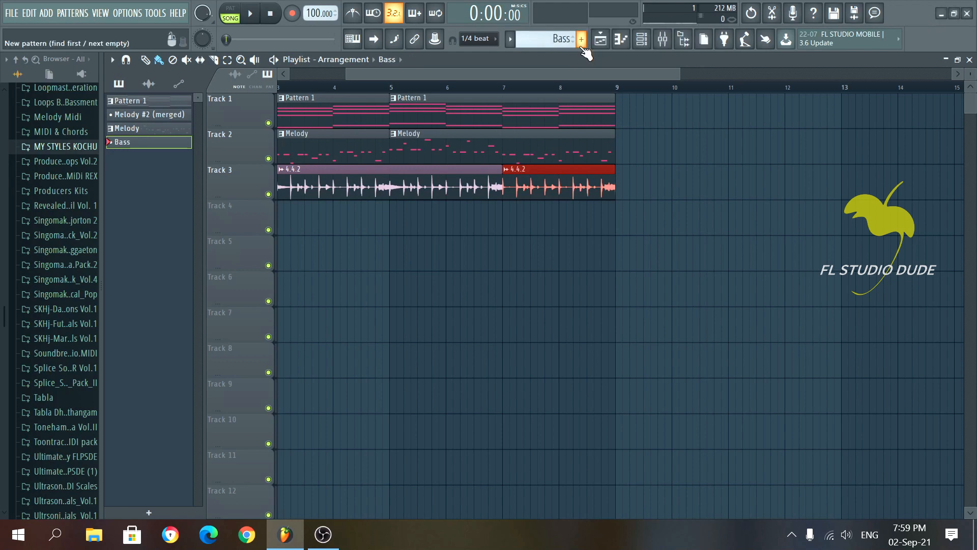
click(642, 41)
click(467, 200)
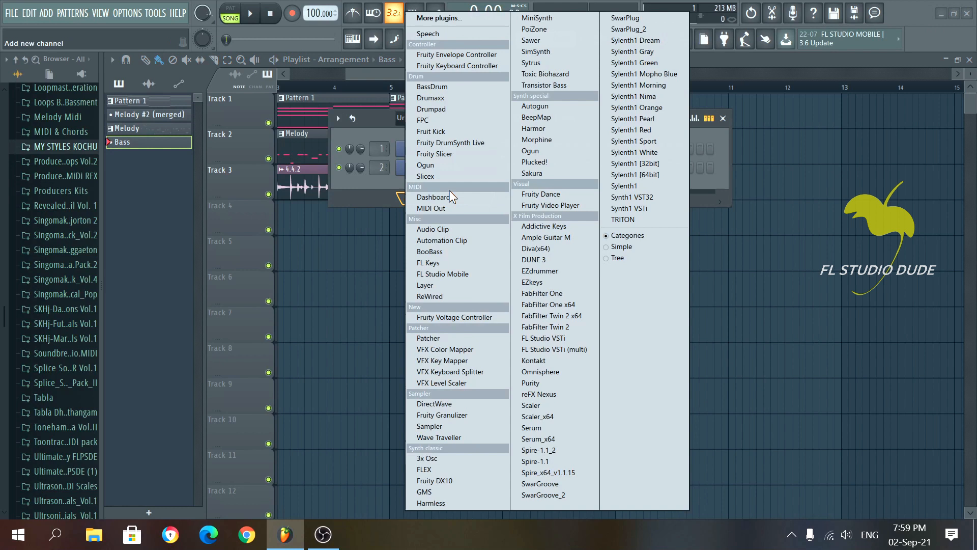
click(439, 252)
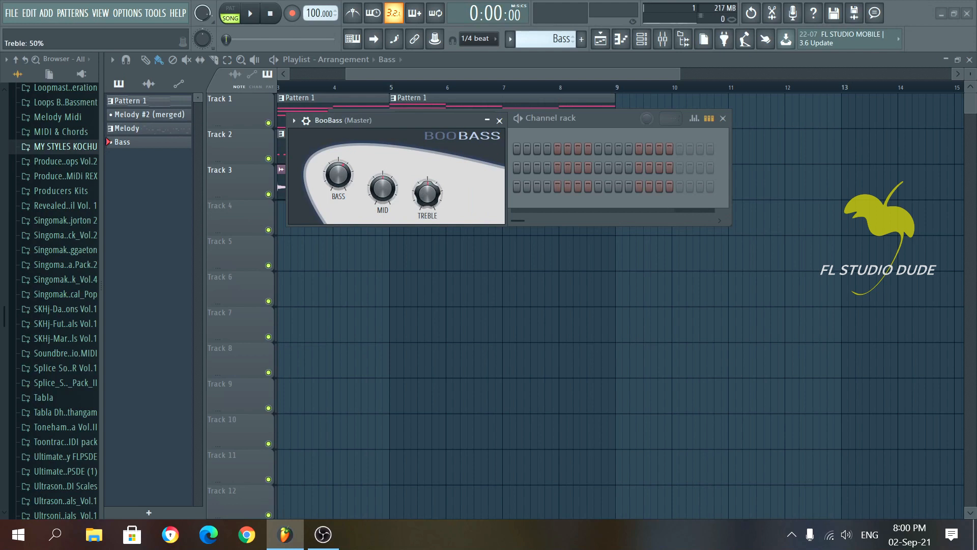
click(500, 121)
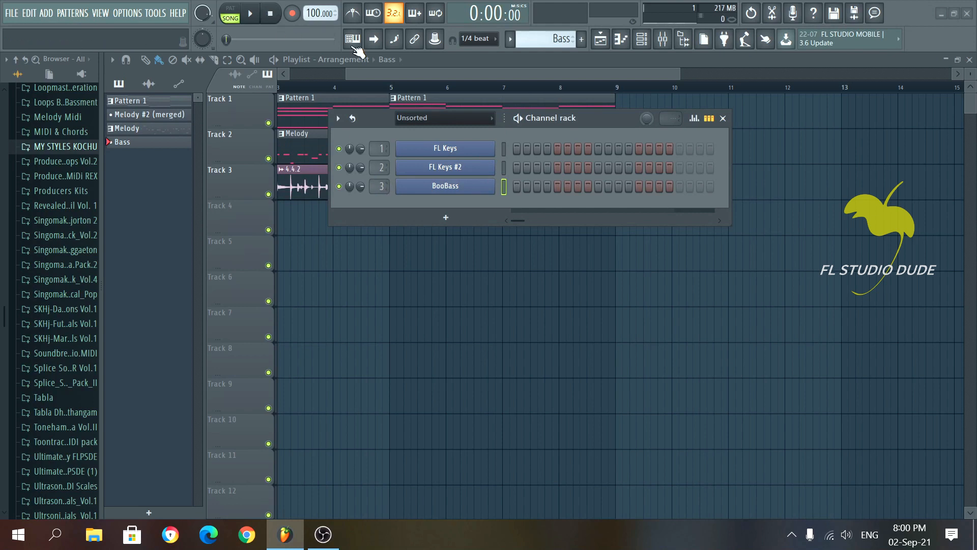
Step: Copy the FL Keys #2 notes from the Melody pattern and paste them into the BooBass channel of the Bass pattern
click(152, 130)
right_click(484, 166)
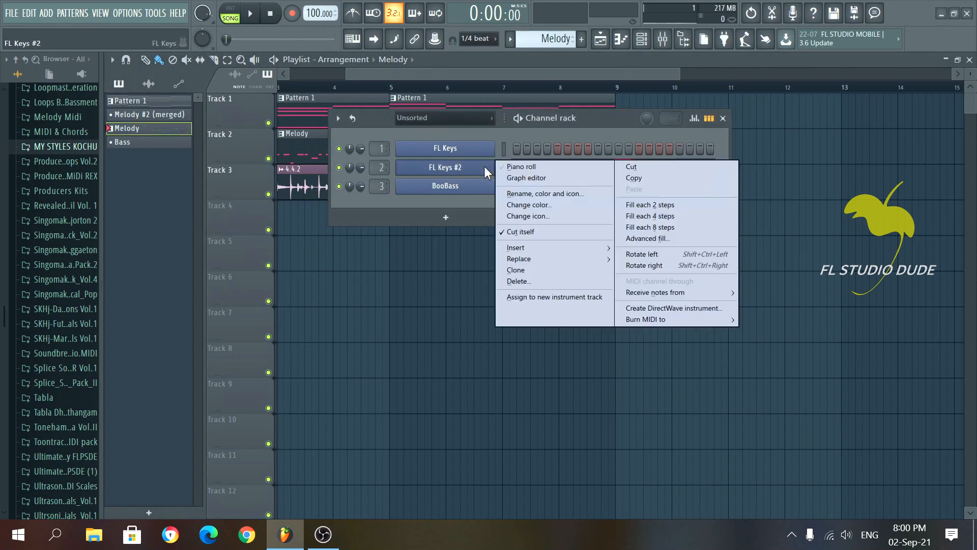
click(624, 178)
click(151, 142)
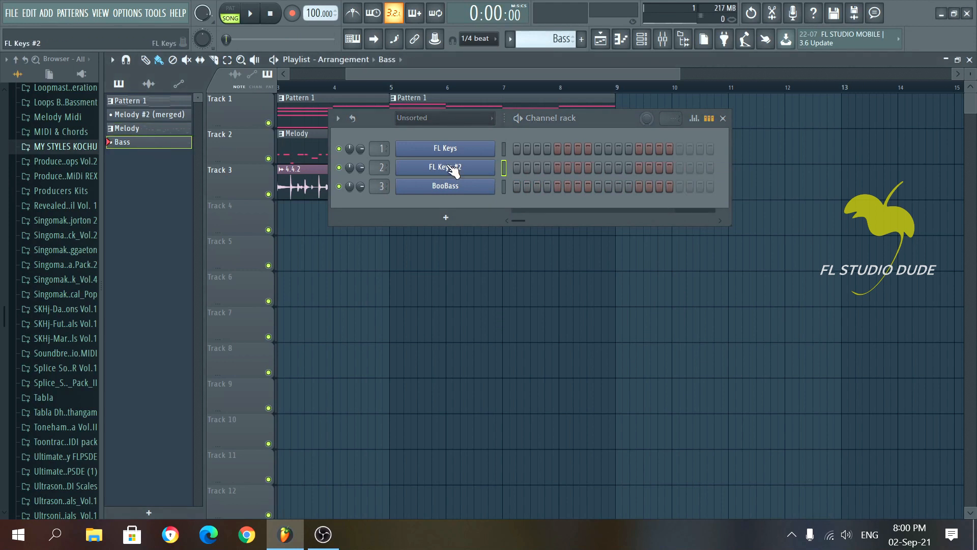
right_click(452, 188)
click(659, 209)
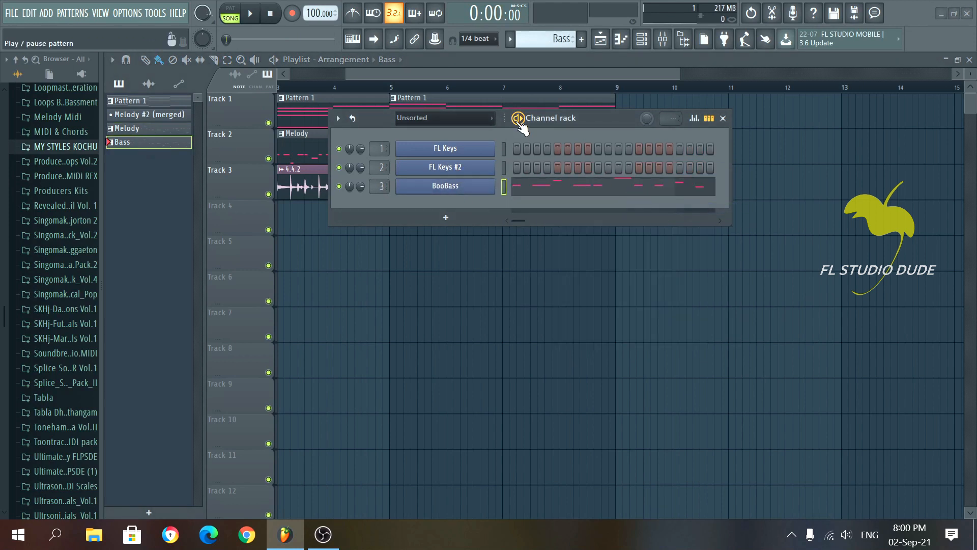
Step: Route the BooBass channel to mixer track Insert 3
click(662, 39)
click(480, 241)
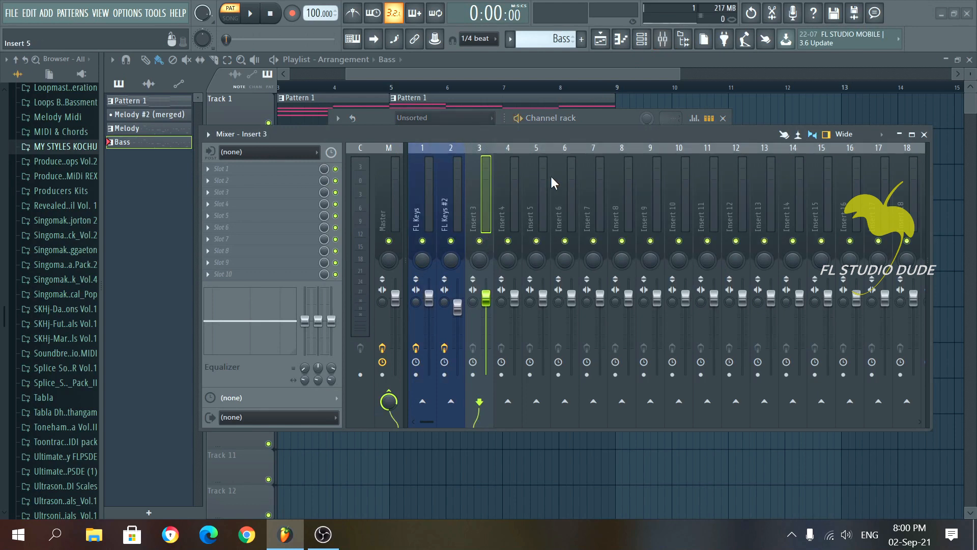
click(924, 134)
Step: Play the Bass pattern and transpose all BooBass notes down one octave in the piano roll
click(506, 185)
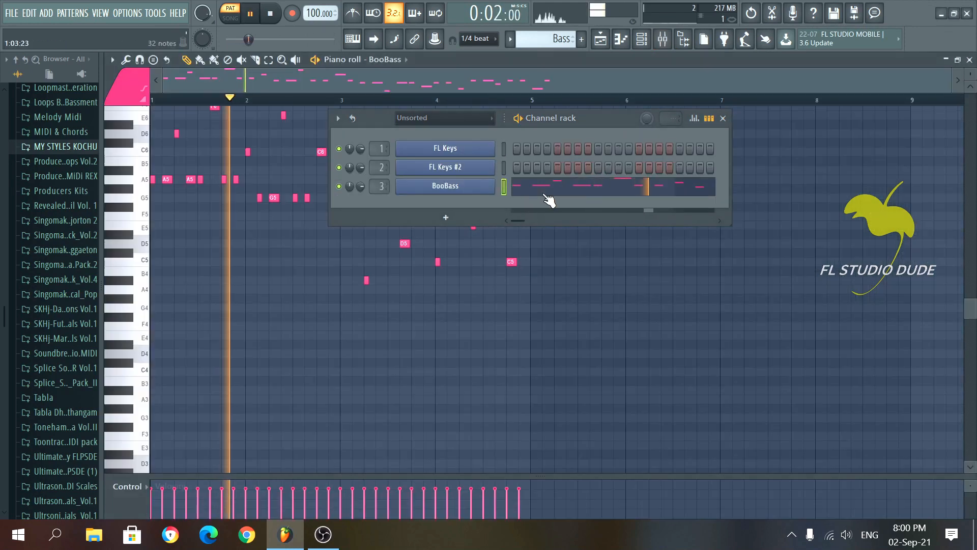
click(724, 118)
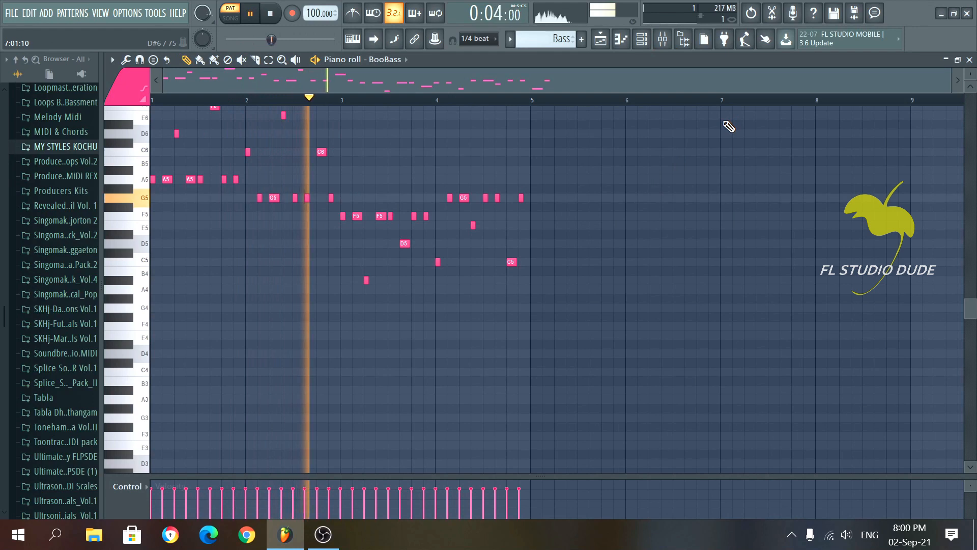
key(ctrl+Down)
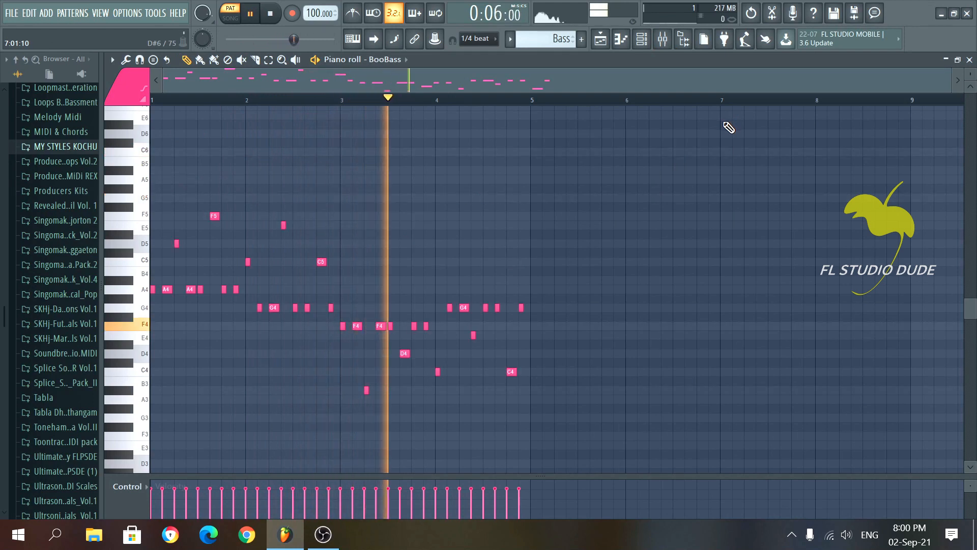
click(642, 39)
click(642, 39)
Step: Stop playback and load Fruity Parametric EQ 2 into slot 4 of mixer track Insert 3
click(662, 40)
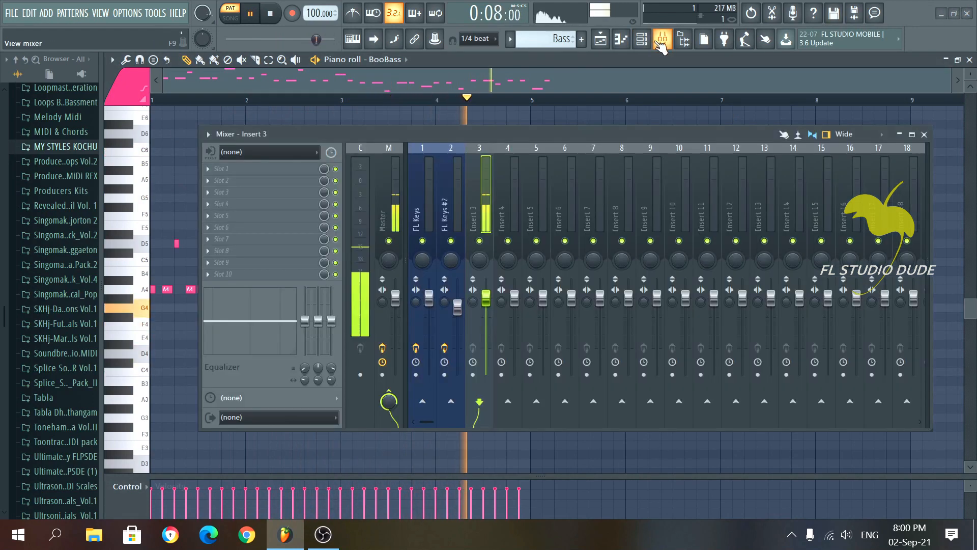
key(space)
click(224, 204)
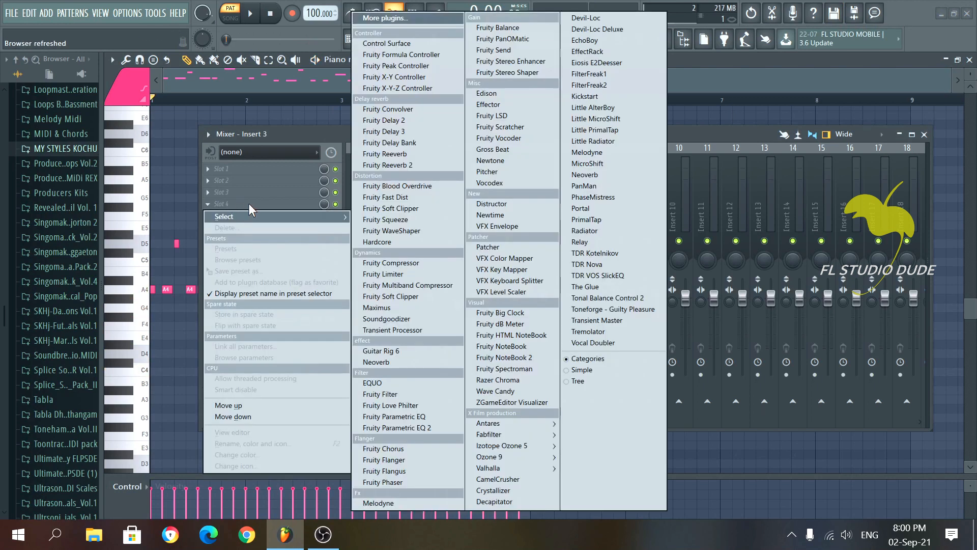
click(426, 430)
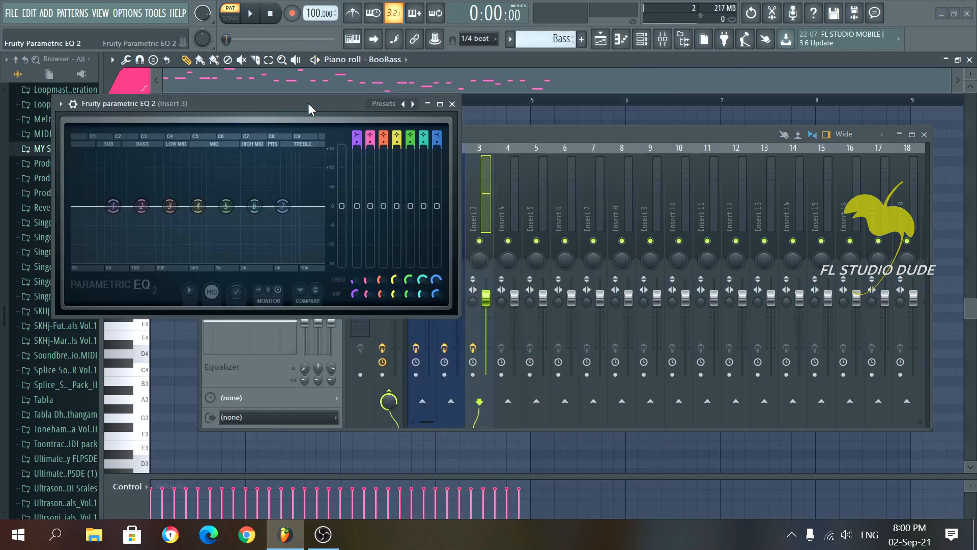
Step: Shape the bass EQ during playback, cutting the lowest frequencies with band 1 and everything above the low mids with a steeper band 7
key(space)
drag(445, 219, 393, 232)
drag(299, 175, 295, 179)
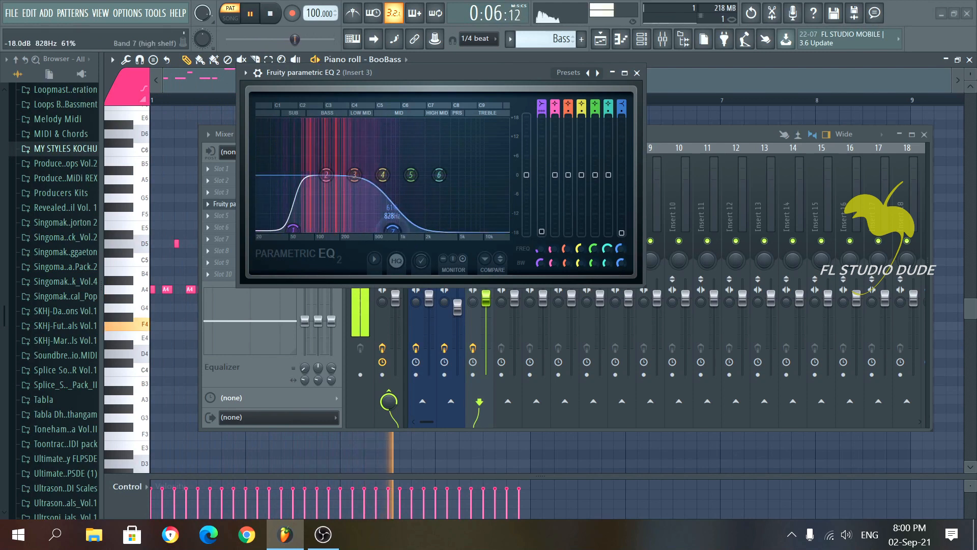
drag(375, 228, 393, 228)
drag(622, 111, 622, 102)
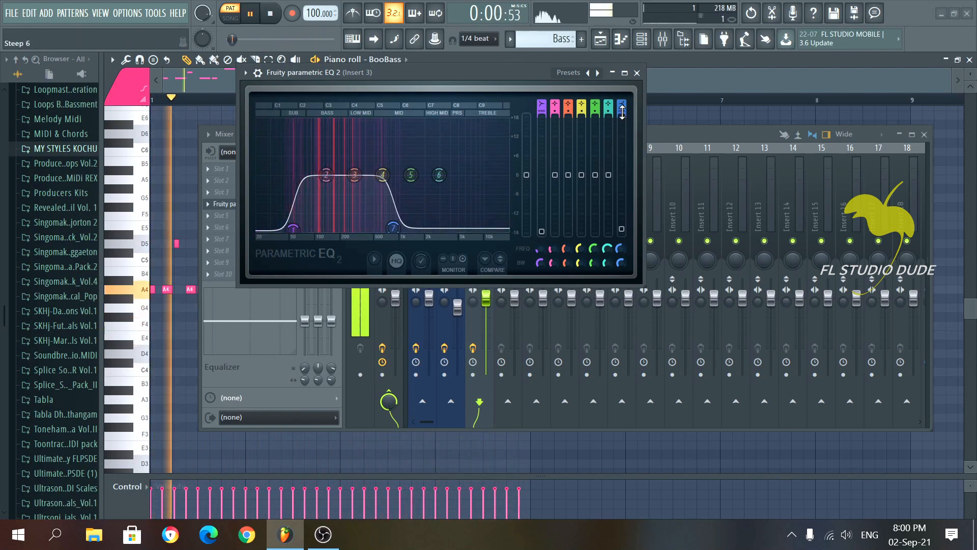
drag(418, 222, 385, 225)
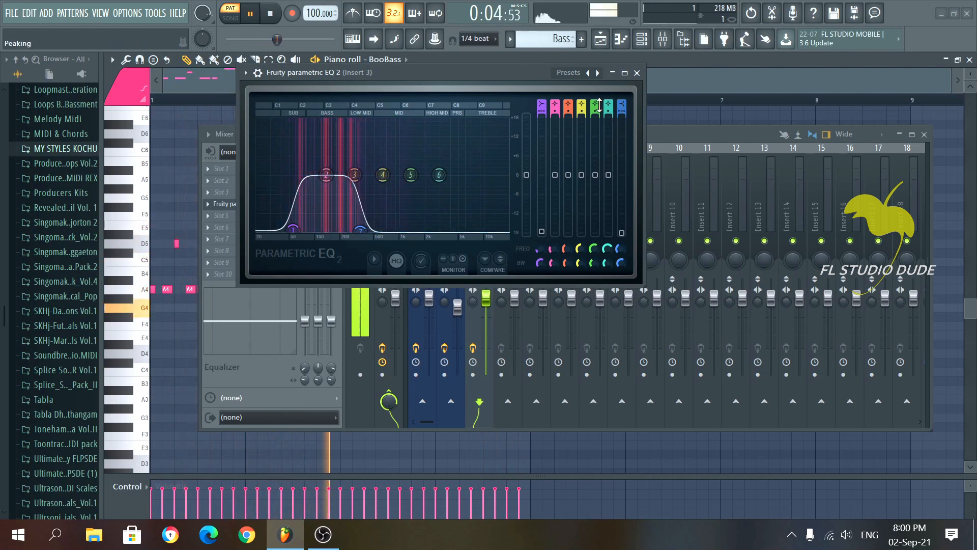
click(636, 73)
key(space)
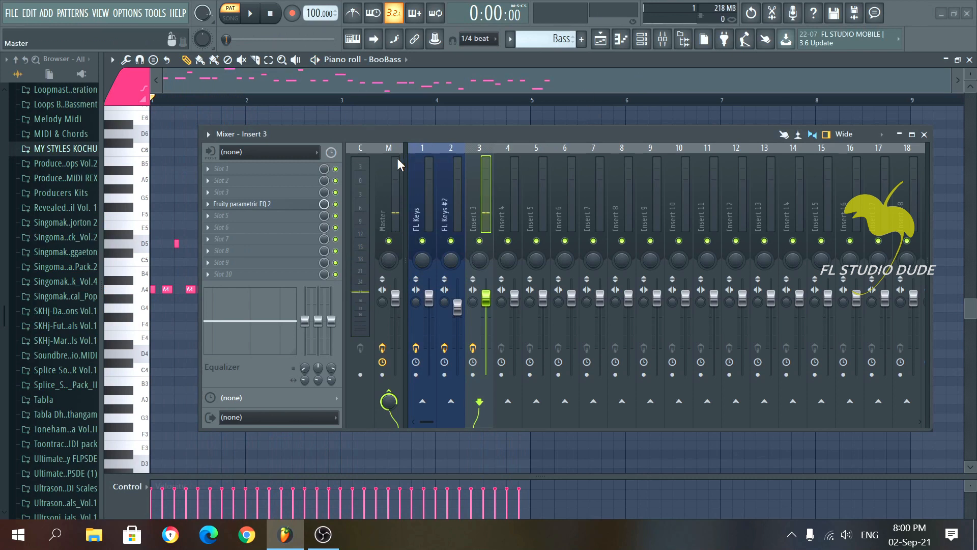
click(925, 135)
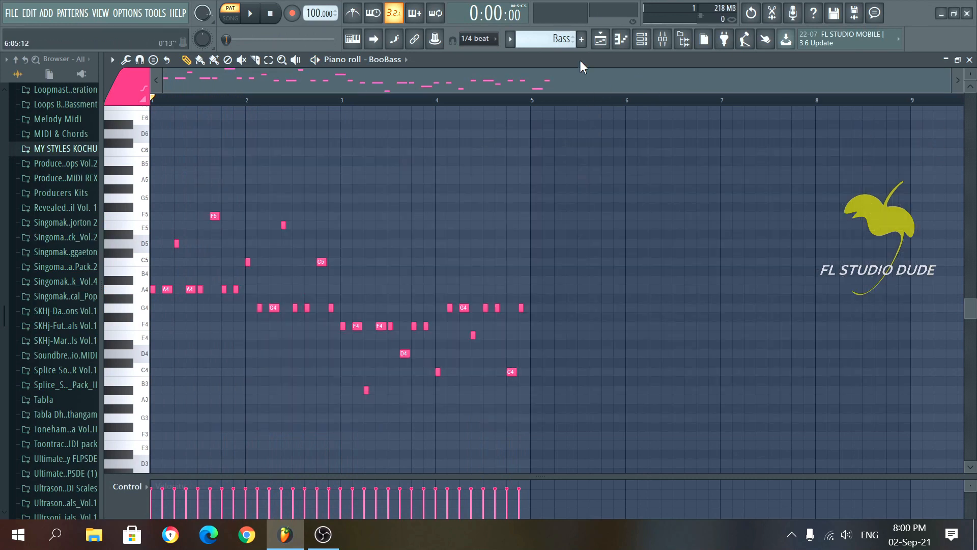
Step: Raise the BooBass volume multiplier to 122% and check the sound in playback
click(638, 41)
click(450, 187)
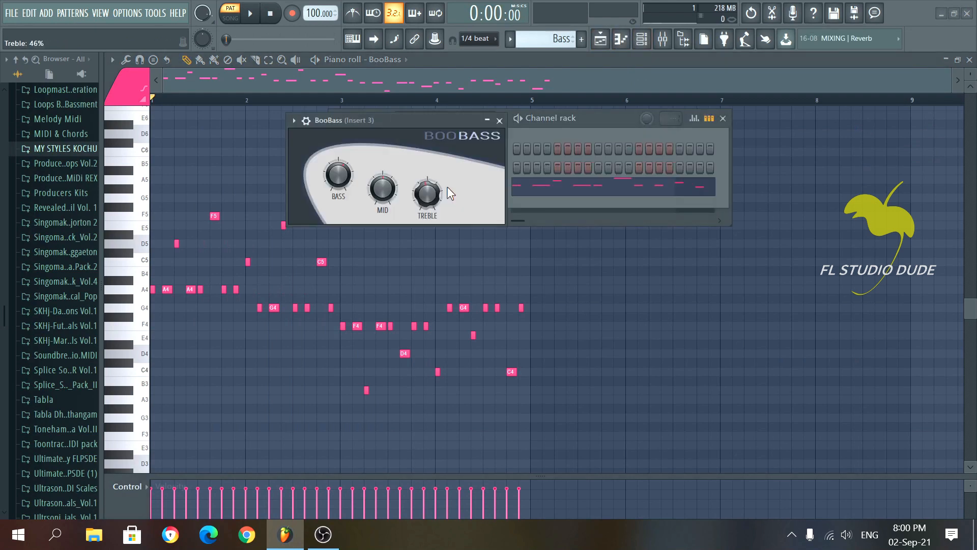
click(306, 120)
click(331, 143)
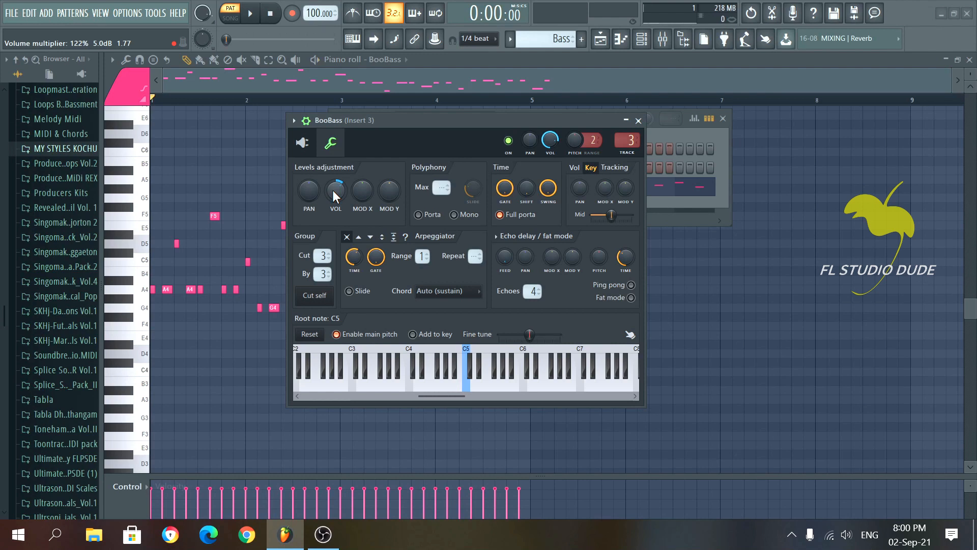
key(space)
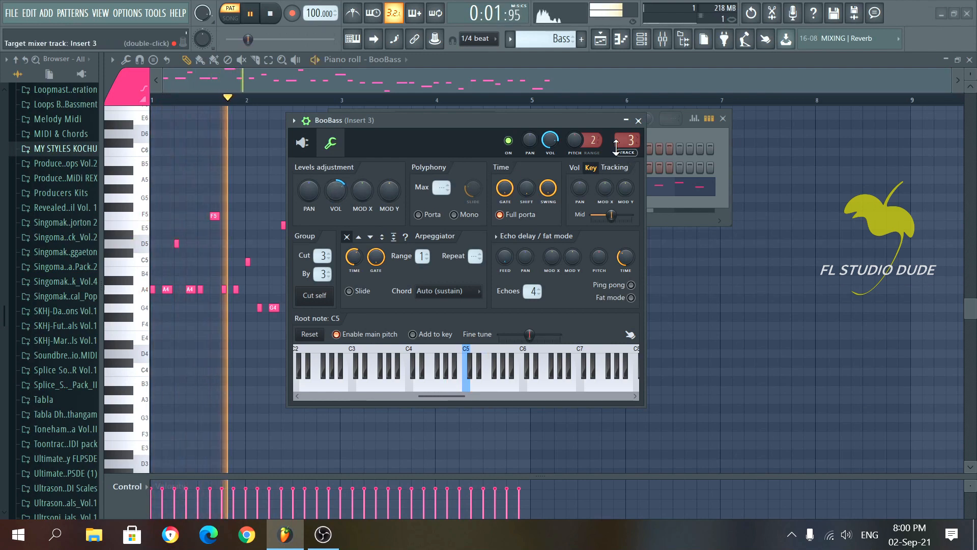
click(639, 120)
click(723, 118)
key(space)
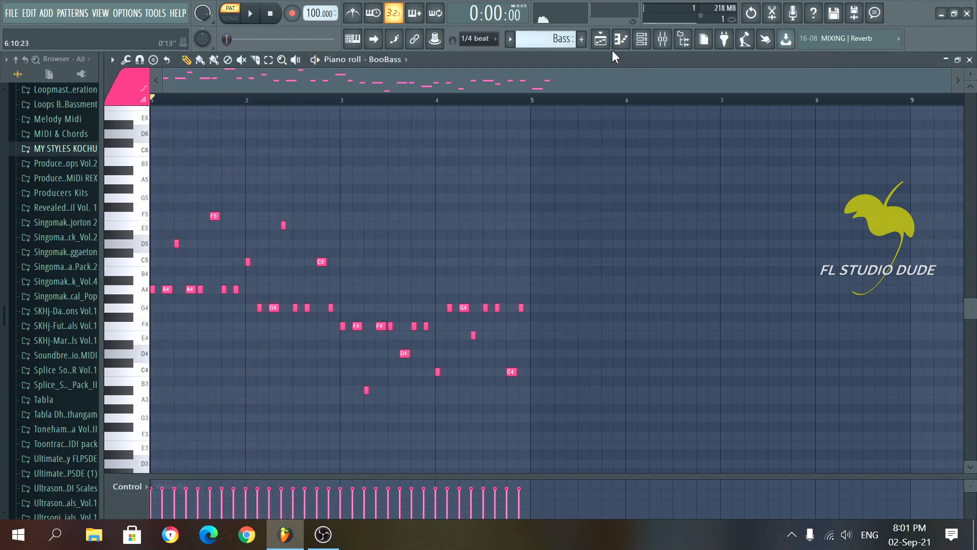
Step: Place a Bass clip on Track 4 from bar 5 and trim the first 4.4.2 clip to start at bar 5
click(601, 38)
drag(326, 219, 585, 228)
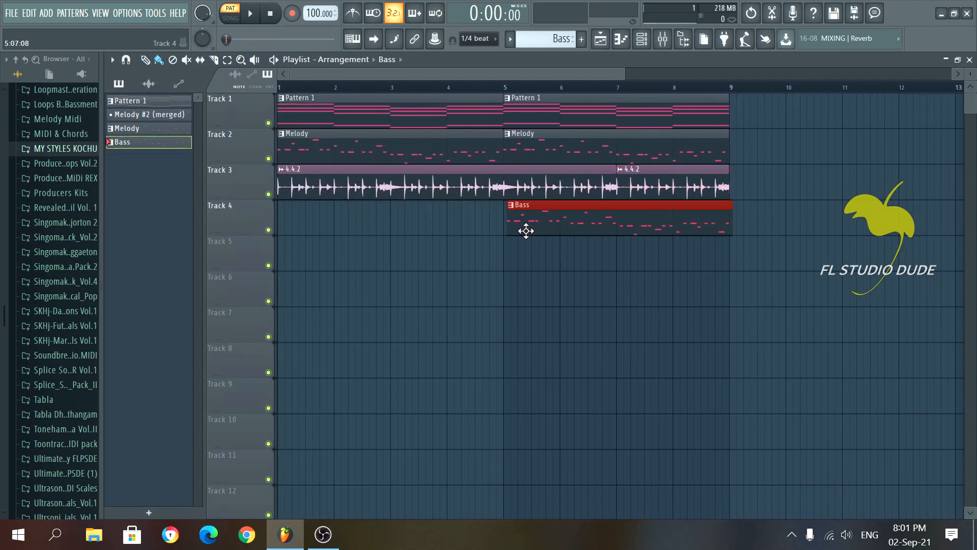
scroll(538, 194, down, 2)
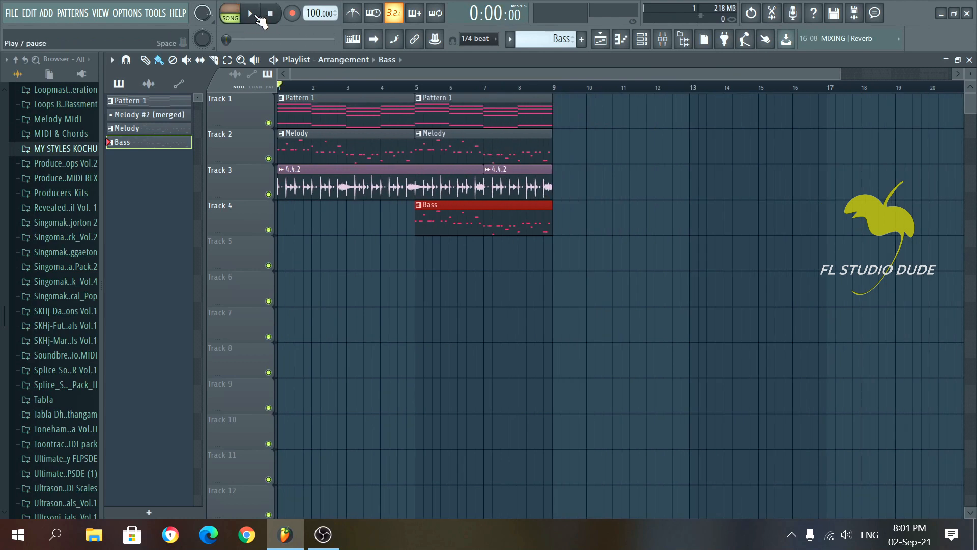
scroll(416, 184, up, 4)
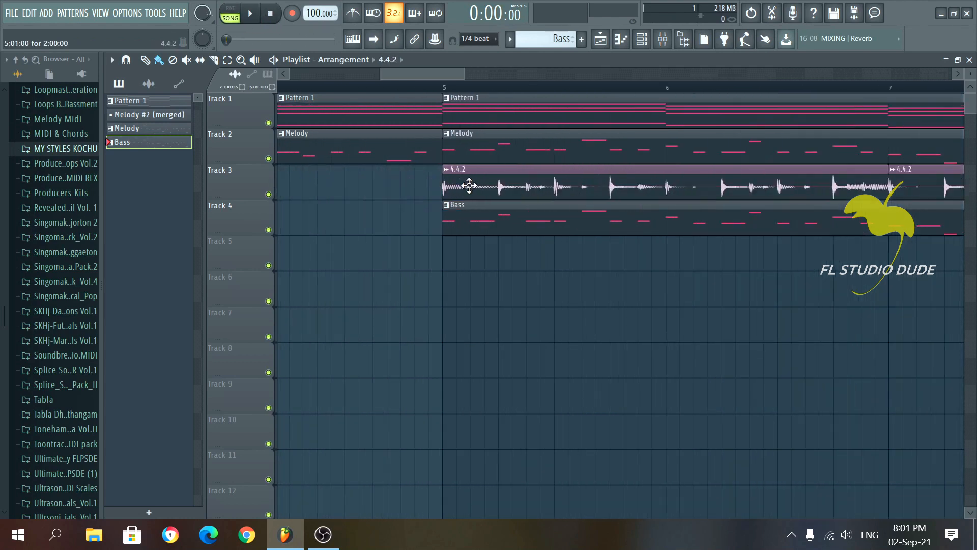
scroll(470, 186, down, 4)
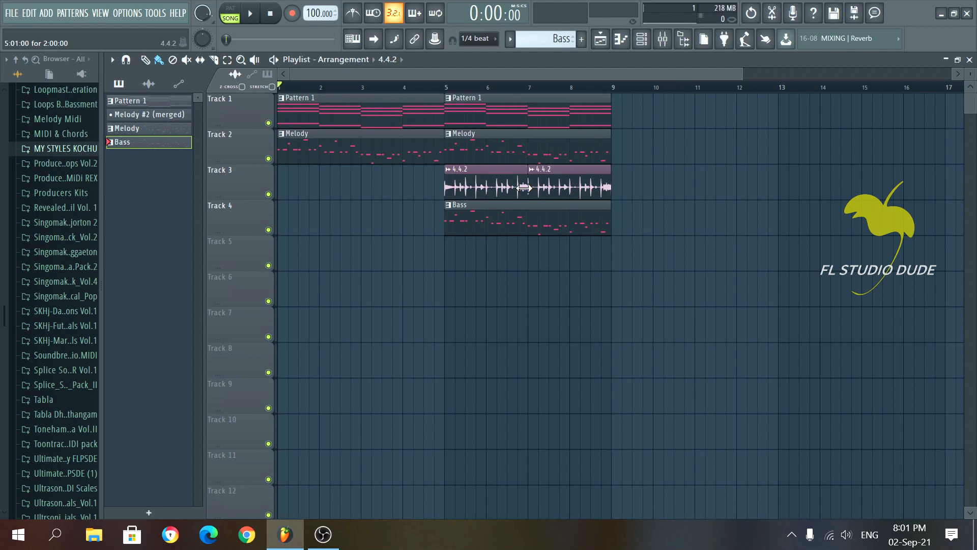
Step: Play the song from the start to check the bass and loop entering at bar 5
key(space)
scroll(390, 128, up, 1)
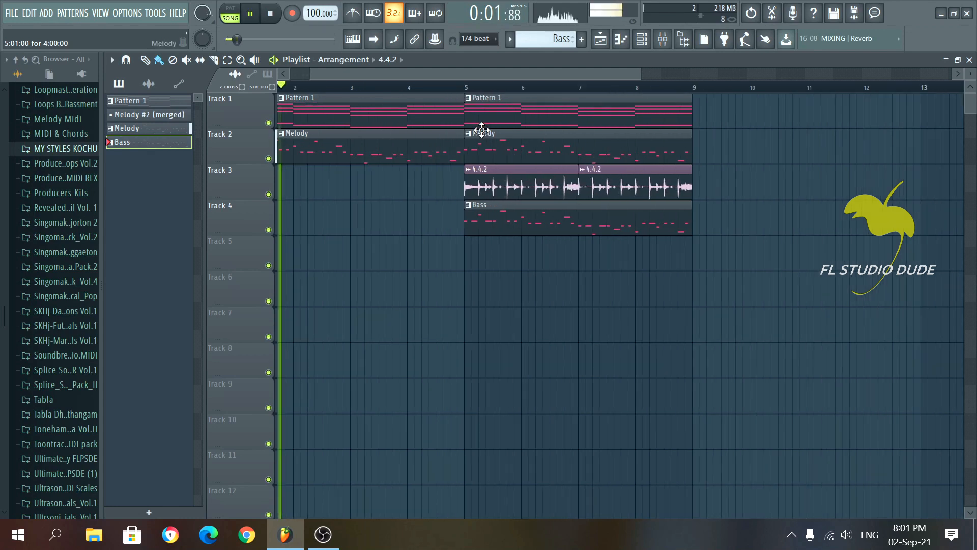
scroll(481, 130, down, 1)
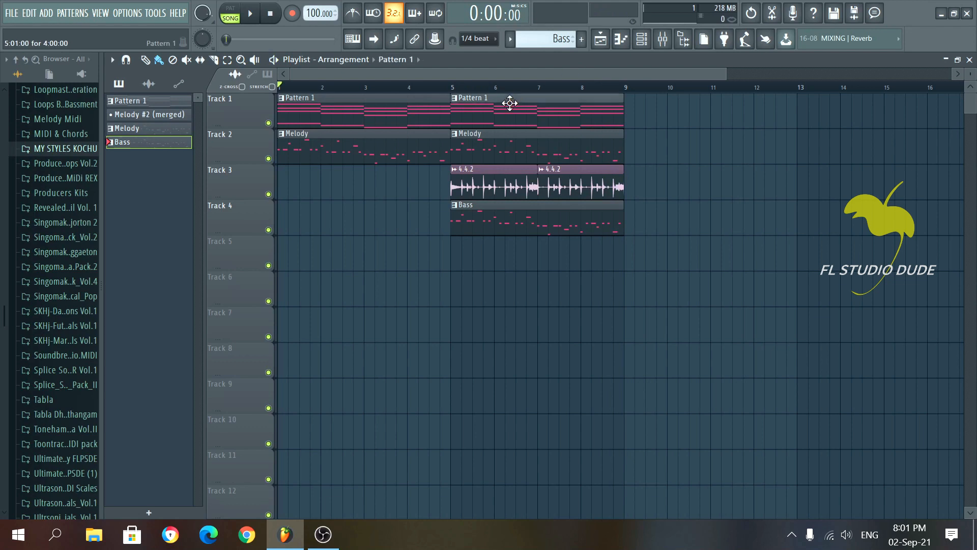
Step: Create a new pattern named "Bass SUb"
click(643, 39)
click(643, 39)
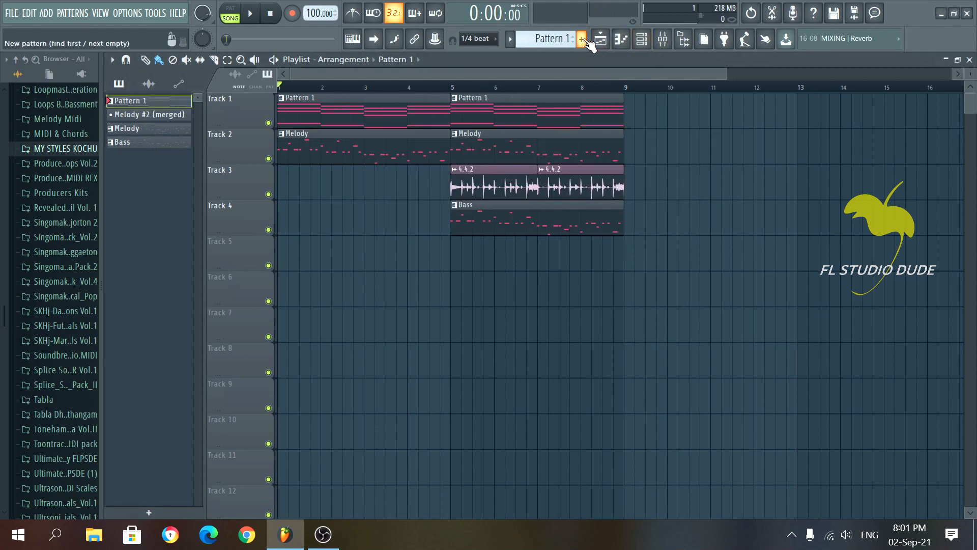
click(581, 39)
text(Bass SUb)
key(Return)
Step: Add a Sytrus channel to the Bass SUb pattern and load its Deep2 preset
click(402, 217)
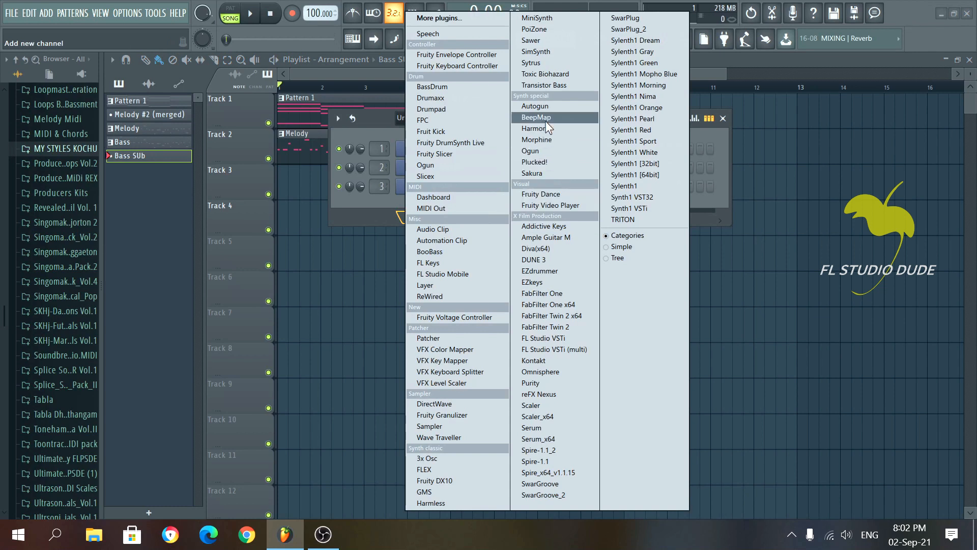
click(539, 63)
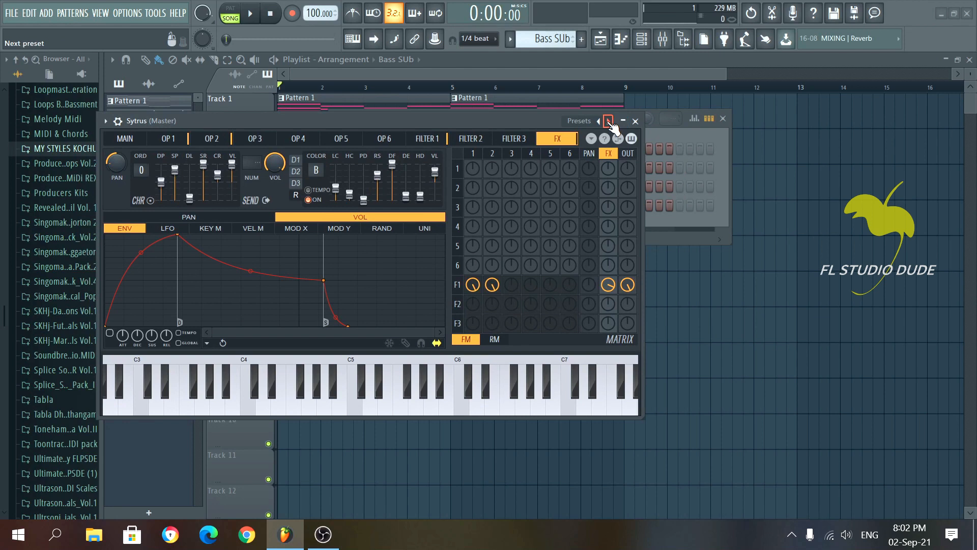
click(609, 122)
mouse_move(632, 137)
click(711, 149)
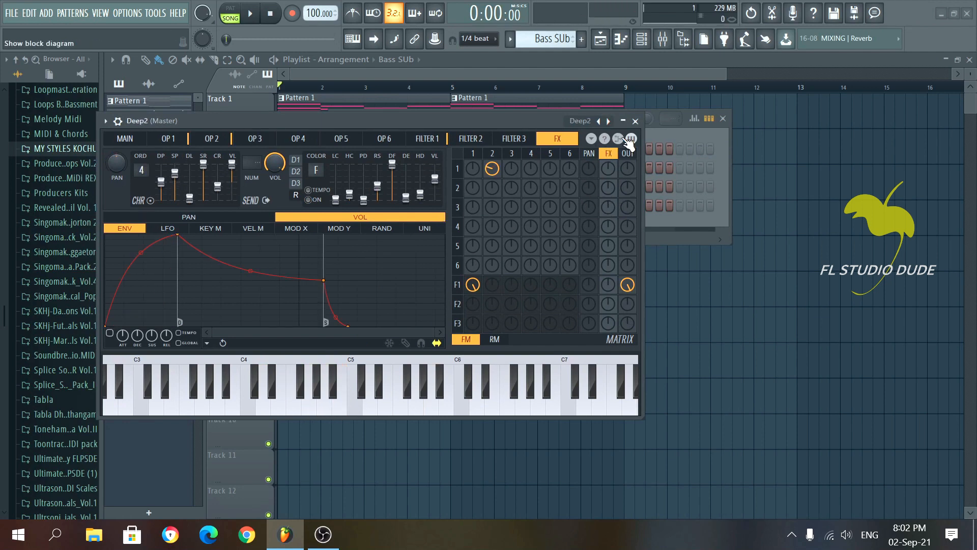
click(636, 121)
Step: Copy the FL Keys chord notes from Pattern 1 and paste them into the Deep2 channel of Bass SUb
click(311, 117)
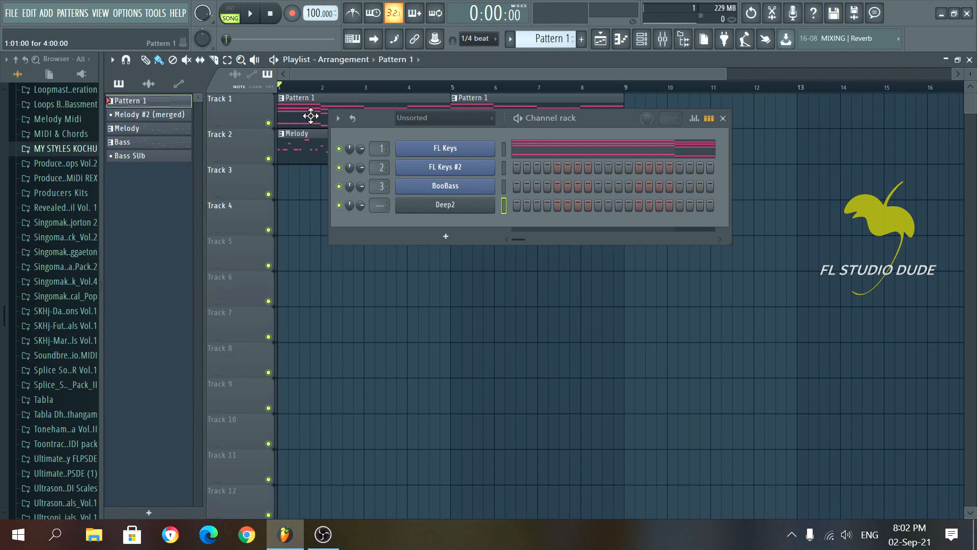
right_click(472, 148)
click(640, 161)
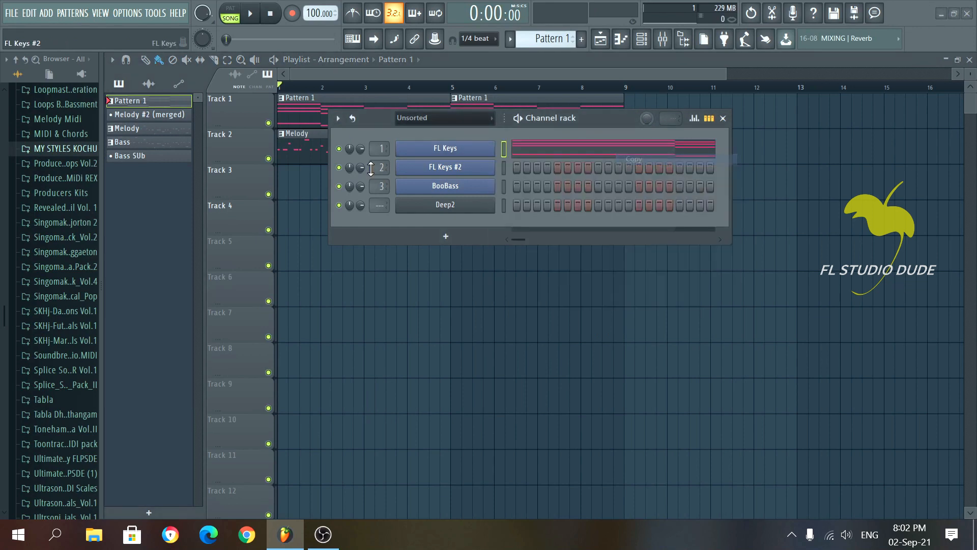
click(148, 156)
right_click(471, 206)
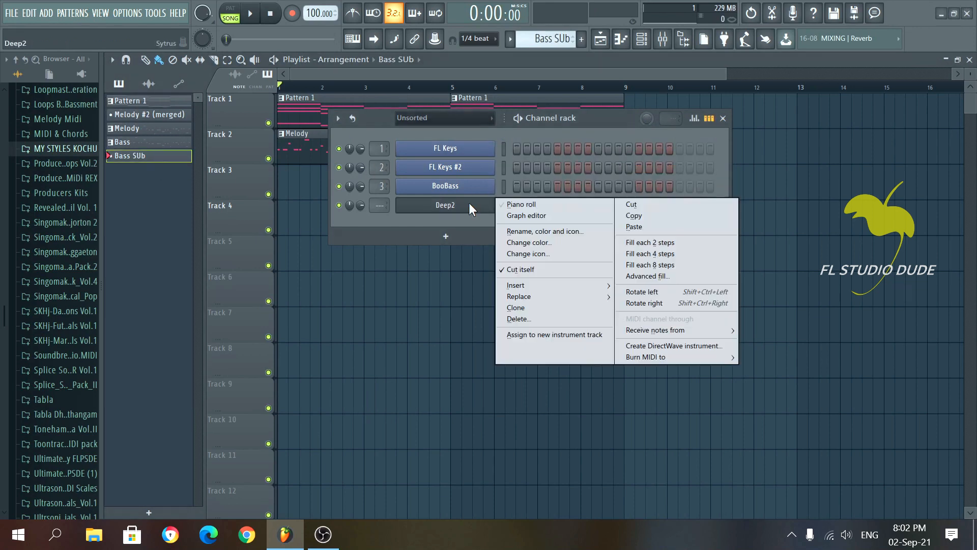
click(633, 227)
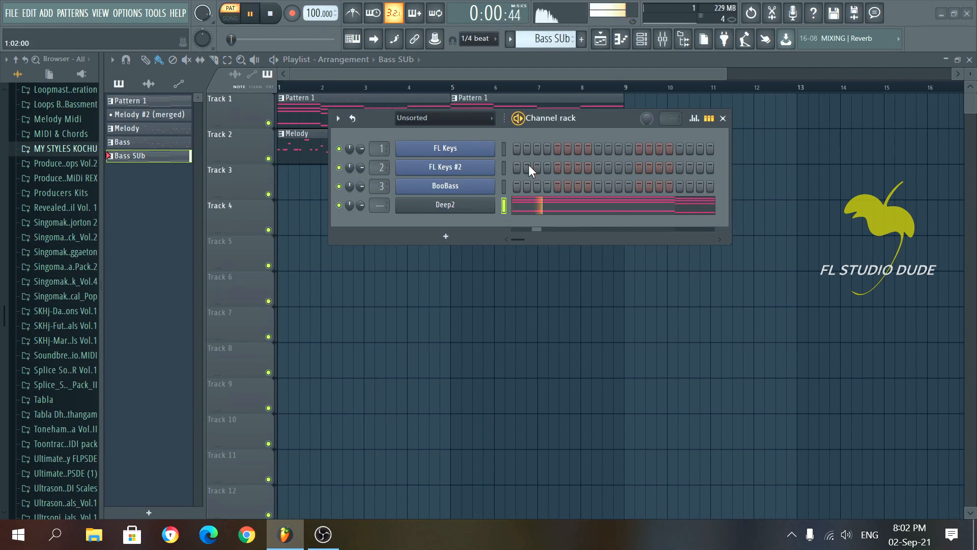
Step: Delete the upper chord notes from the Deep2 part, keeping only the lowest notes D4, C4, A#3 and C4
click(529, 206)
click(723, 119)
key(space)
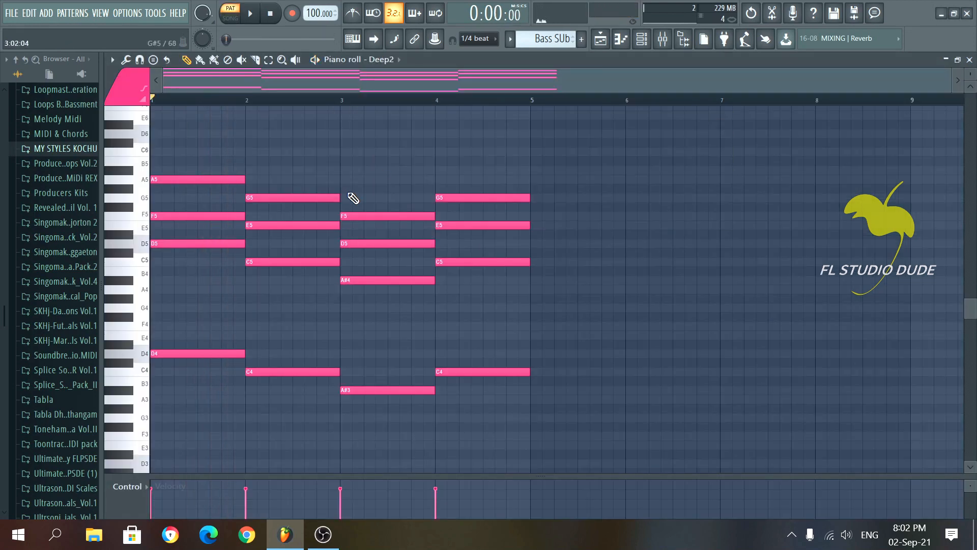
scroll(285, 196, down, 3)
scroll(240, 201, up, 1)
scroll(240, 200, up, 3)
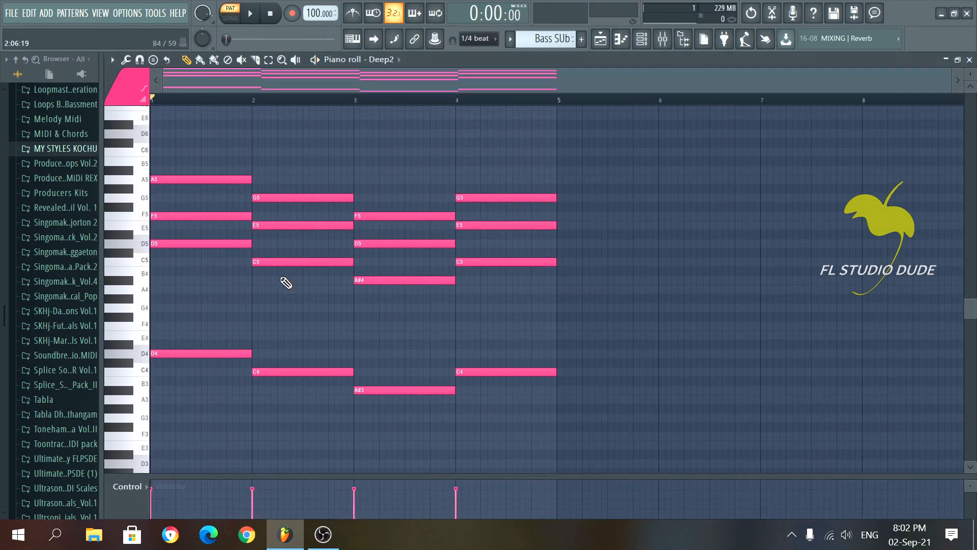
right_click(214, 243)
right_click(219, 216)
right_click(224, 179)
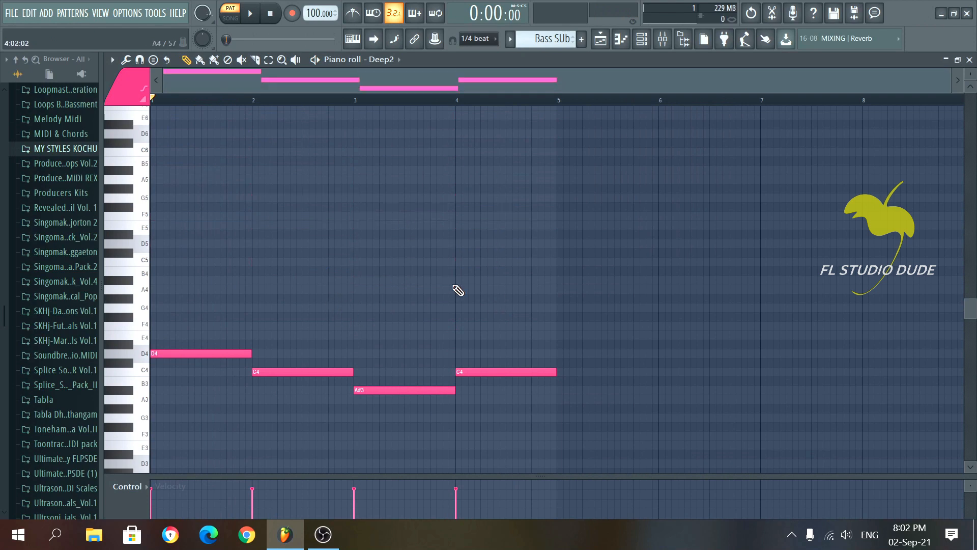
Step: Transpose the Deep2 bass notes up one octave and listen to the result
scroll(306, 341, down, 1)
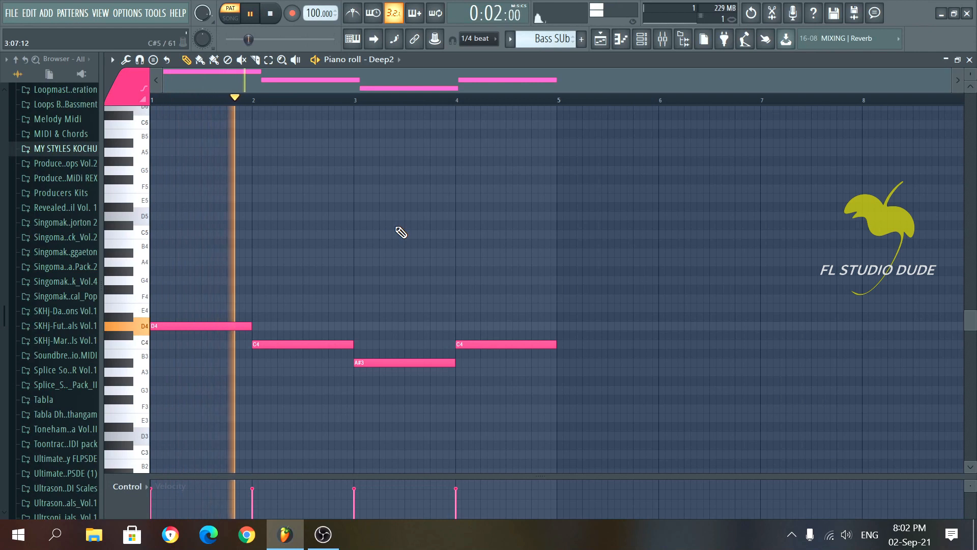
key(ctrl+Up)
key(space)
key(space)
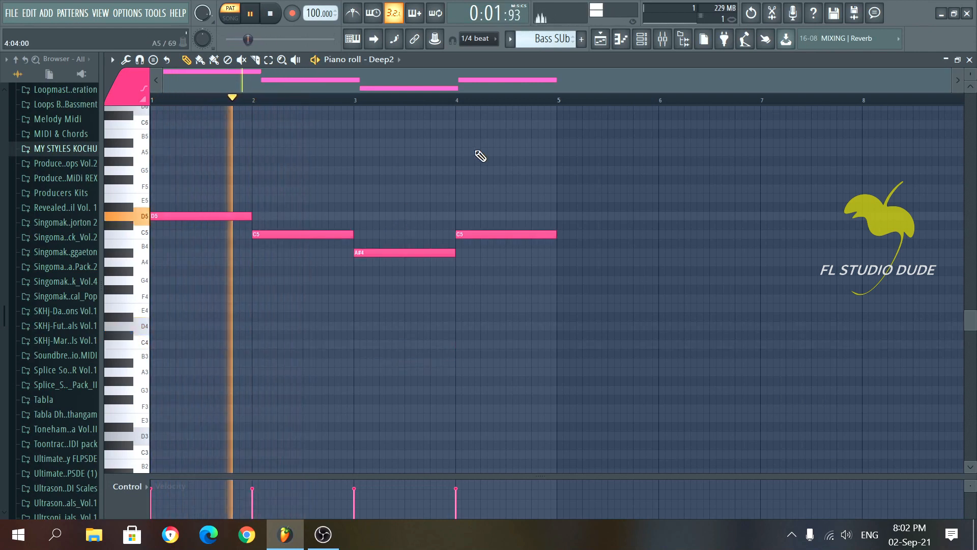
Step: Stop playback, route the Deep2 channel to mixer track 4 and show the mixer
click(602, 40)
key(space)
click(605, 45)
click(644, 45)
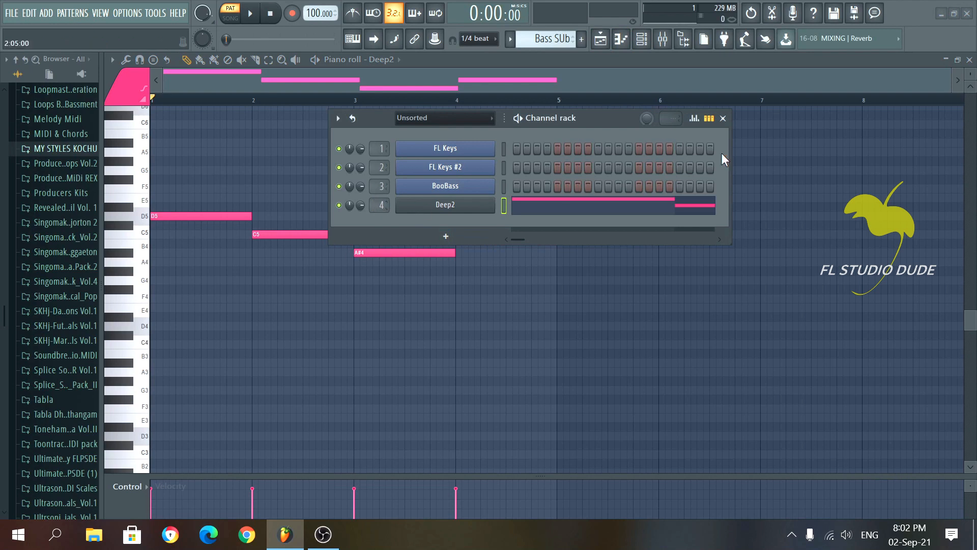
click(722, 119)
click(662, 40)
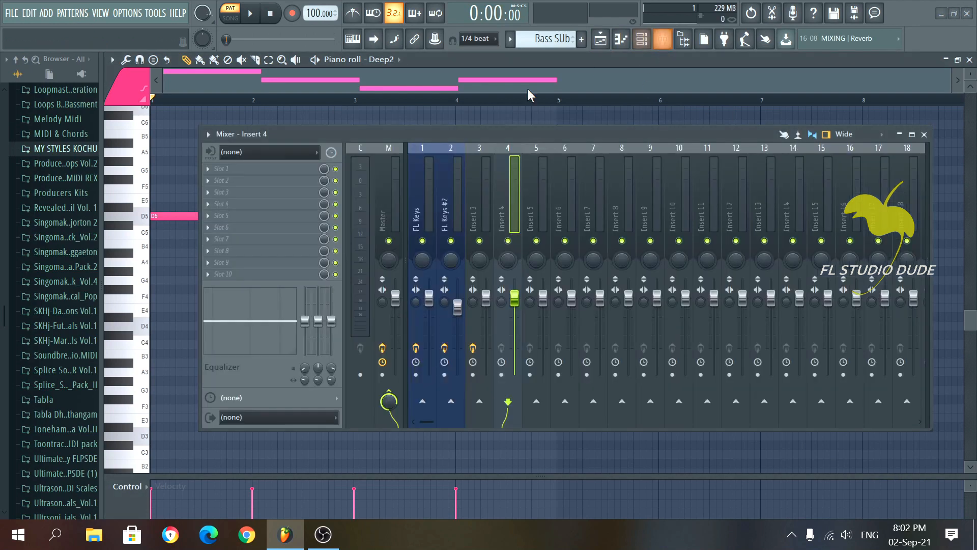
Step: Load Fruity Parametric EQ 2 into slot 5 of Insert 4 after a short playback check
key(space)
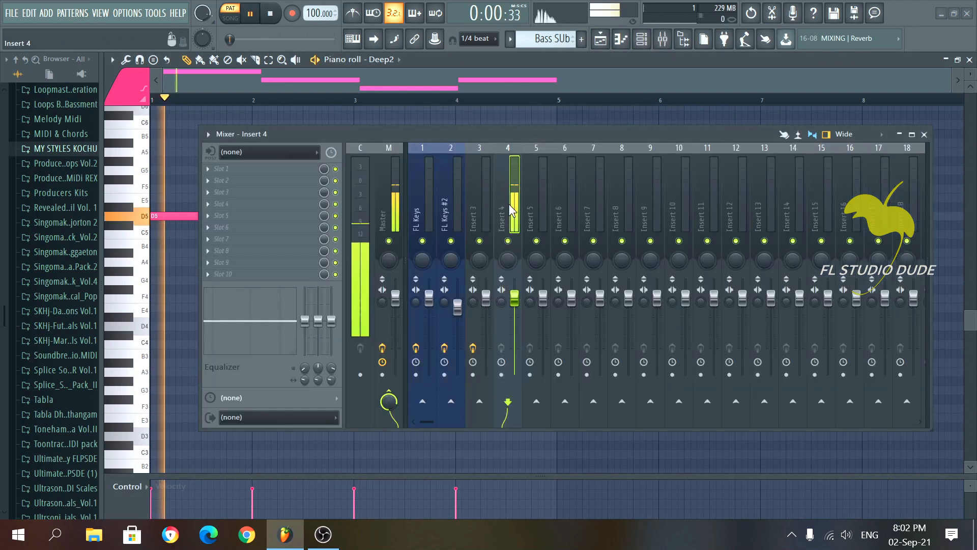
click(214, 219)
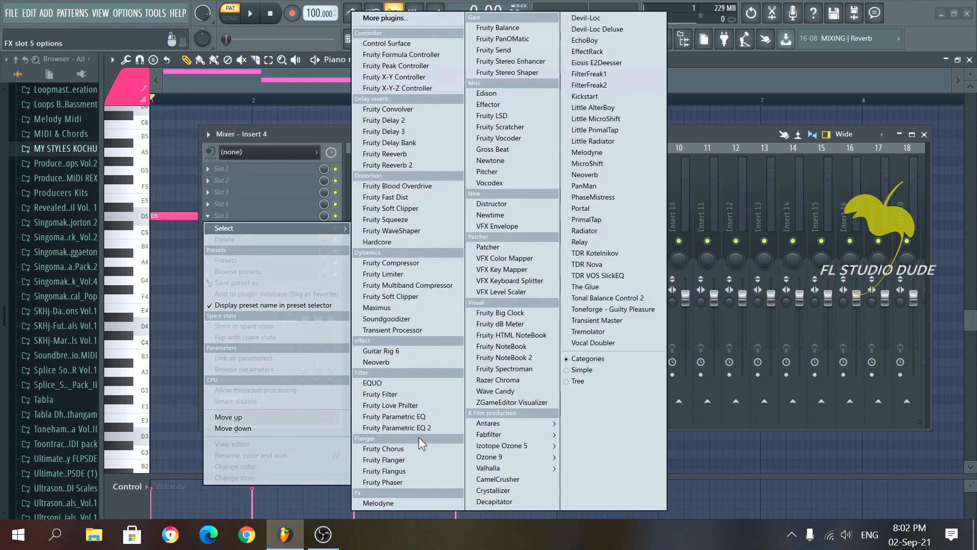
click(397, 430)
drag(342, 176, 484, 110)
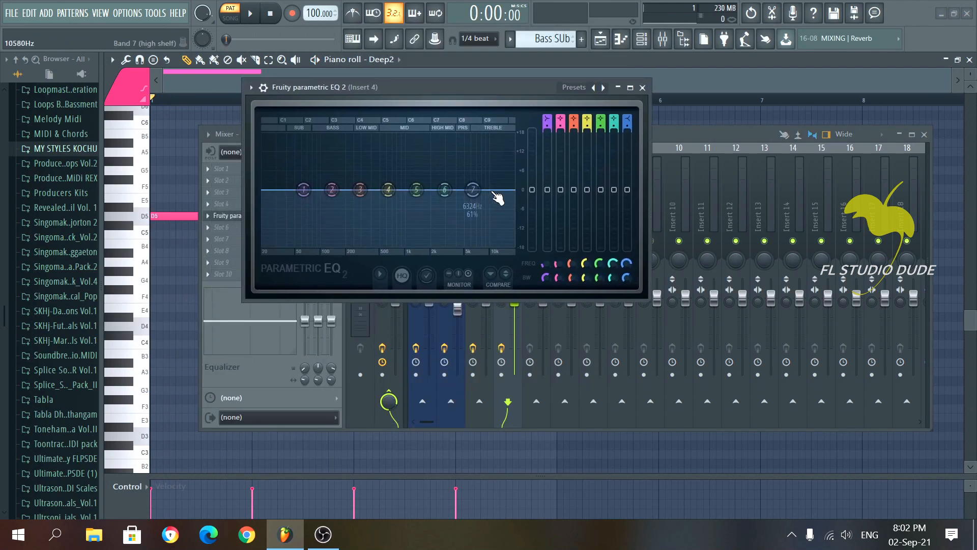
Step: Shape the Insert 4 EQ during playback, cutting everything above the low mids with band 7 and only the lowest sub frequencies with band 1
key(space)
drag(475, 217, 367, 243)
drag(315, 205, 303, 243)
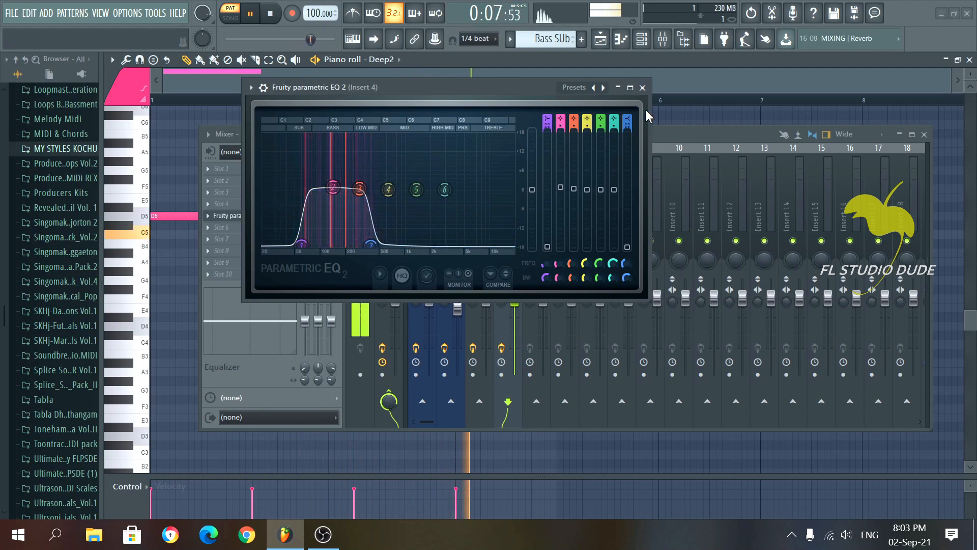
drag(285, 245, 279, 245)
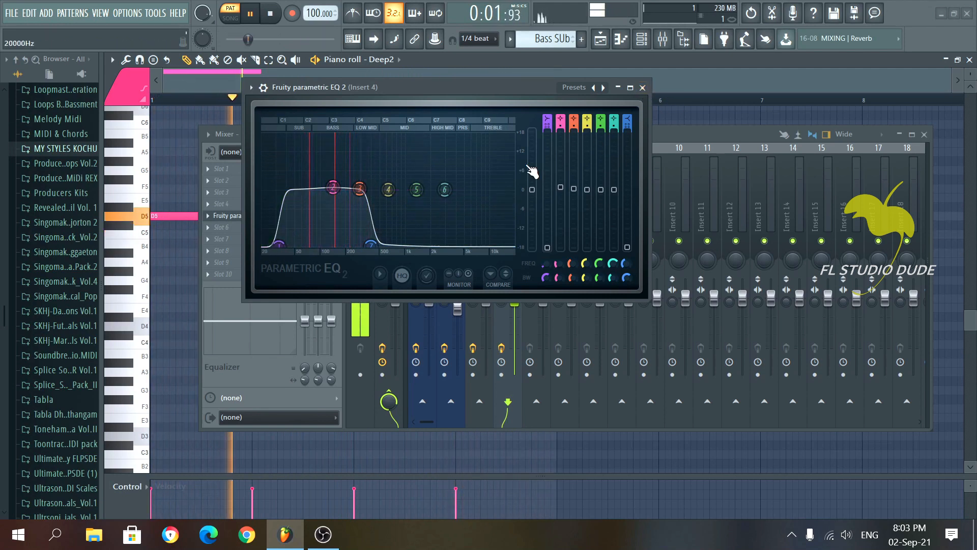
click(643, 87)
key(space)
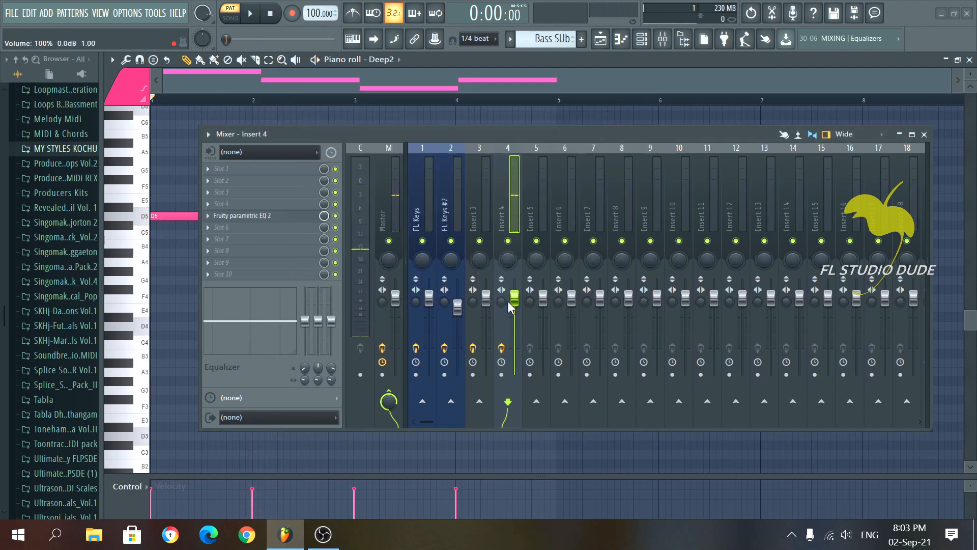
Step: Set the stereo separation of Insert 4 to 89% merged during playback, then leave the mixer
key(space)
drag(504, 304, 502, 300)
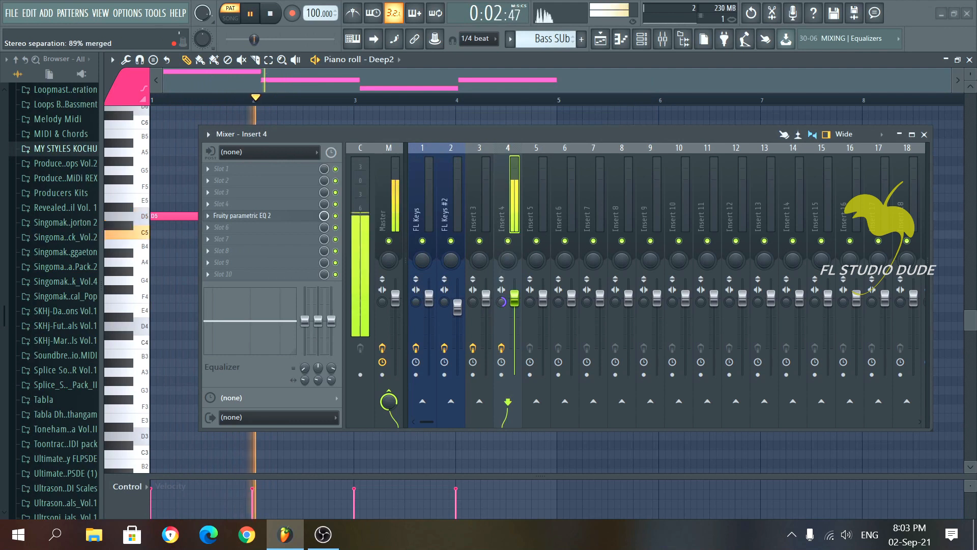
click(925, 135)
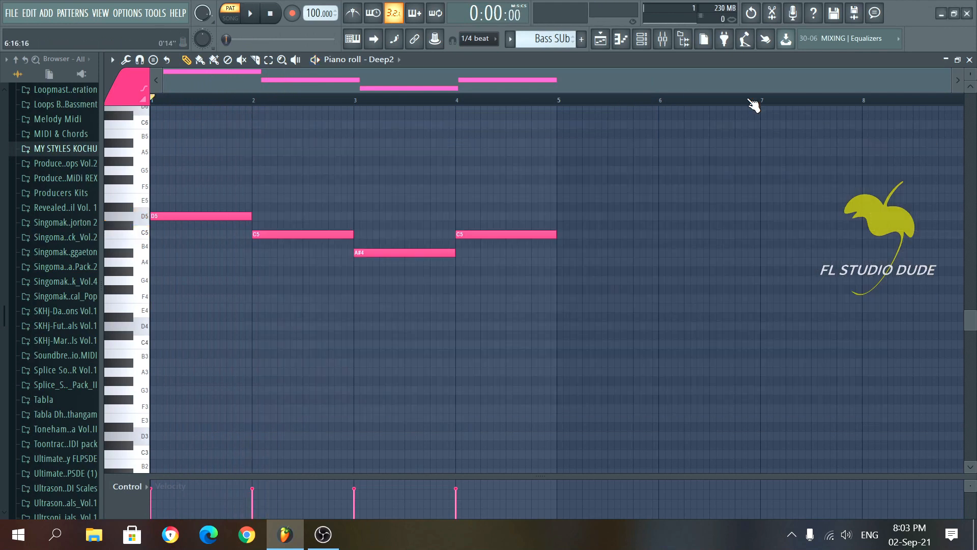
Step: Check the channel routing and the BooBass mixer track, Insert 3, while the sub bass pattern plays
click(602, 42)
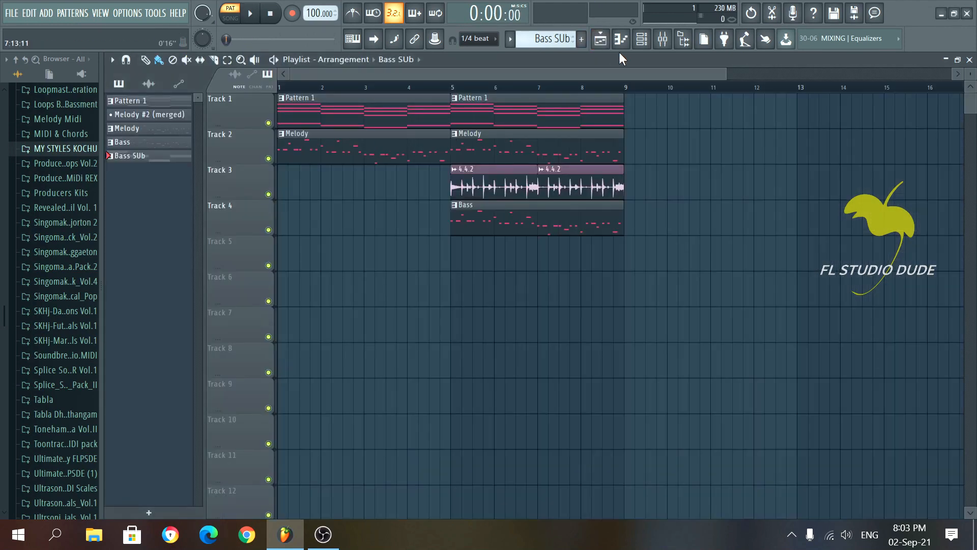
click(642, 40)
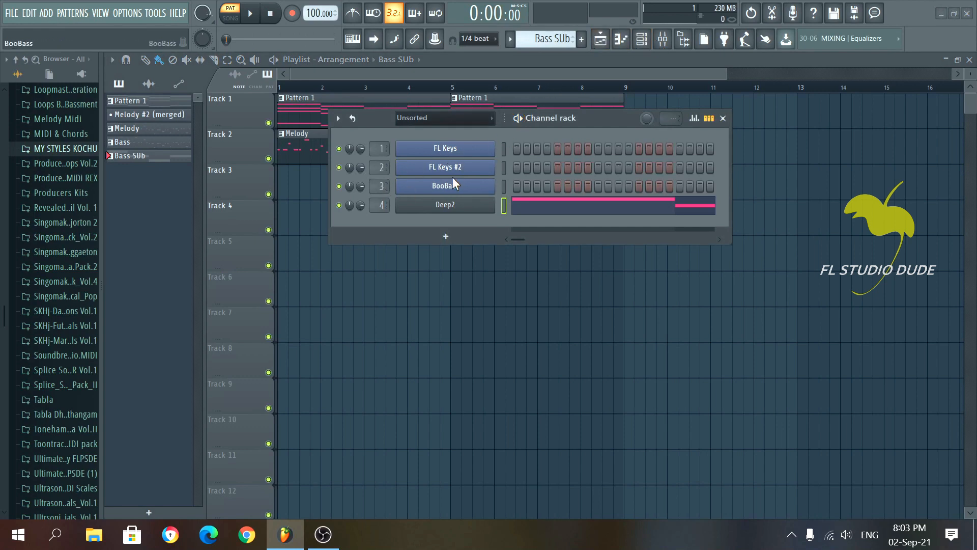
click(662, 40)
click(480, 172)
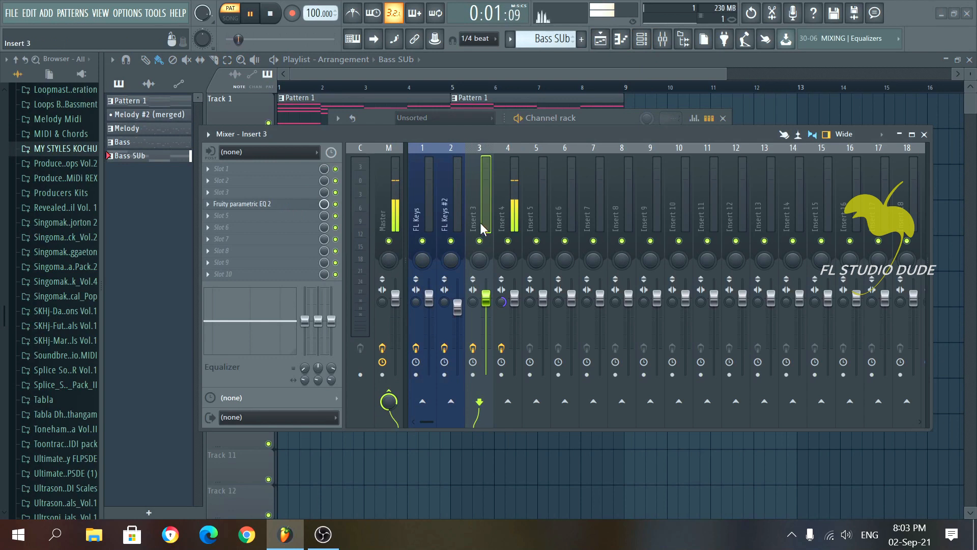
click(925, 135)
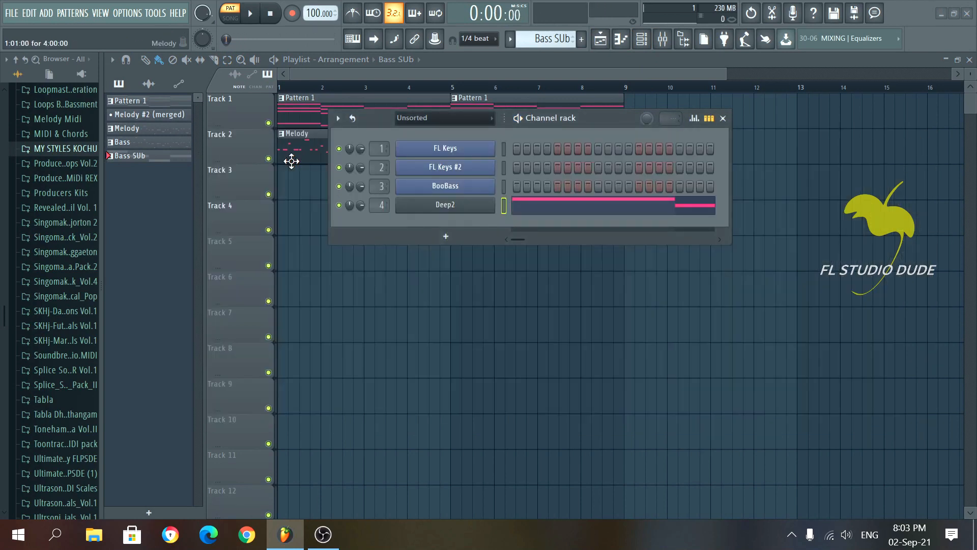
Step: Place a Bass SUb clip on Track 5 at bar 1 and play the song
click(723, 118)
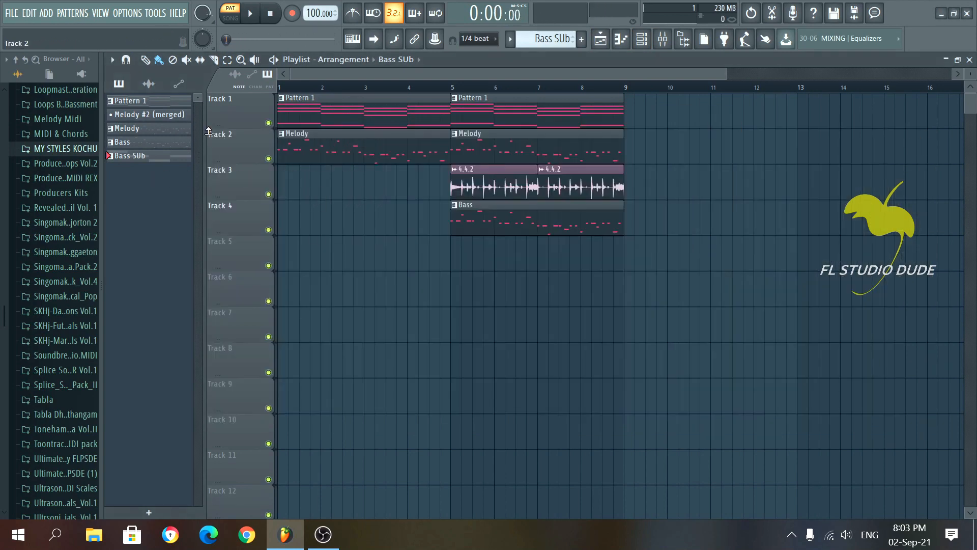
drag(138, 163, 295, 251)
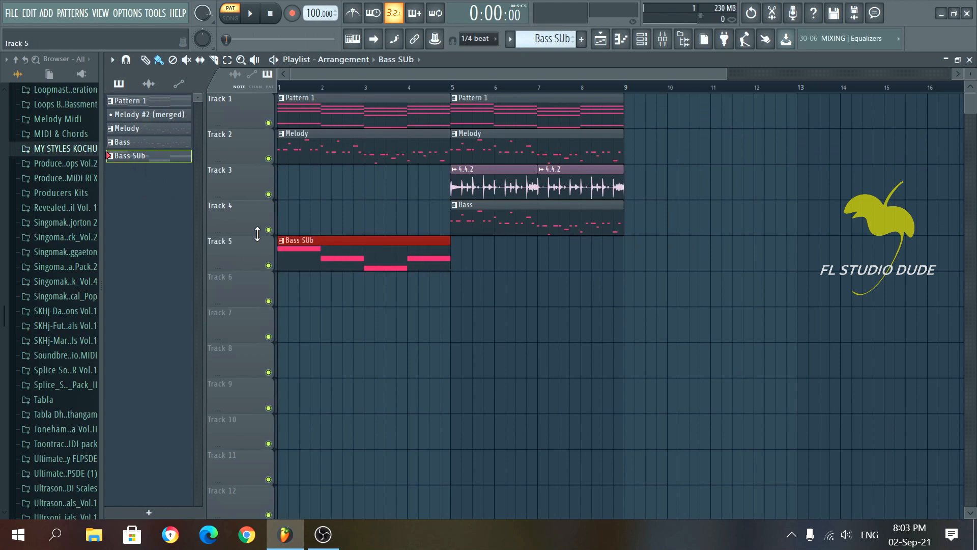
click(266, 17)
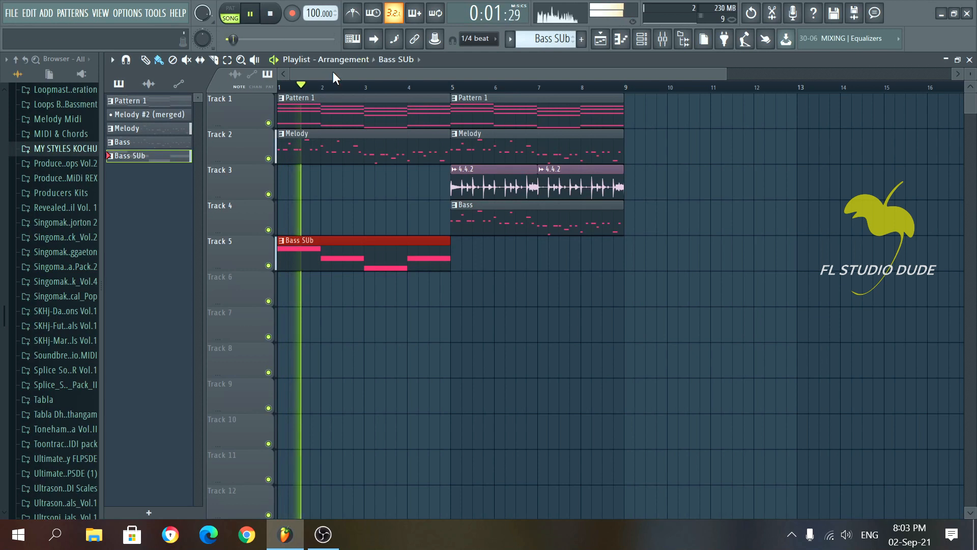
Step: Toggle the mute of Track 5 during playback to compare the song with and without the sub bass
scroll(375, 159, down, 1)
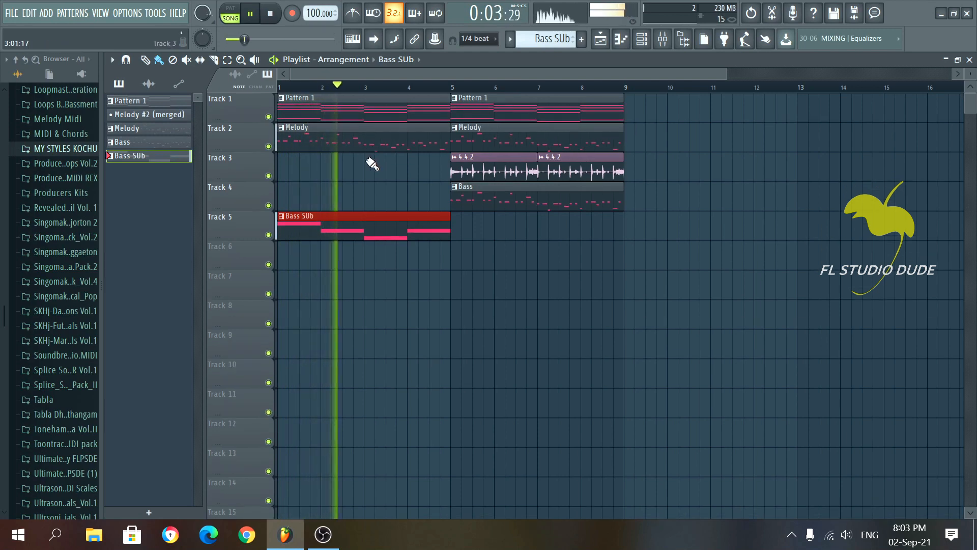
click(269, 235)
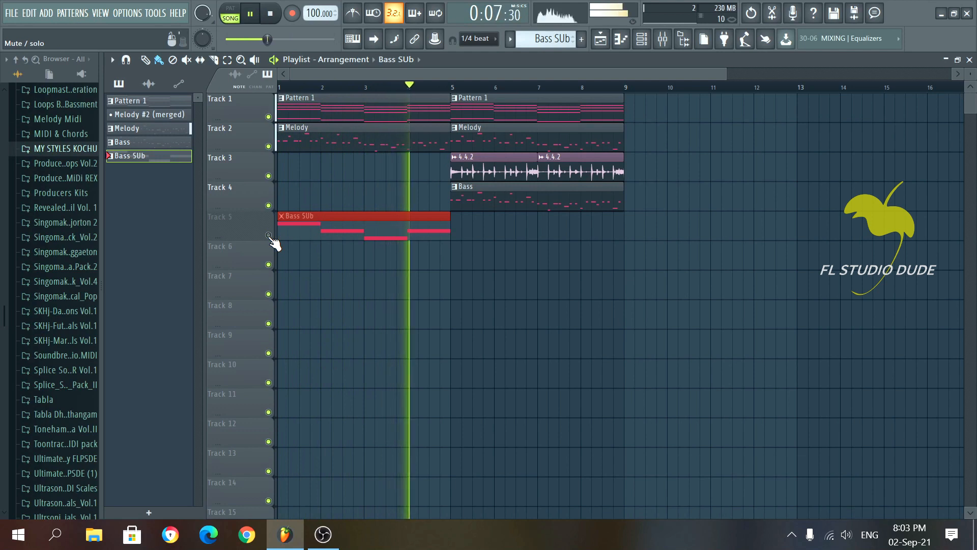
click(269, 235)
click(269, 235)
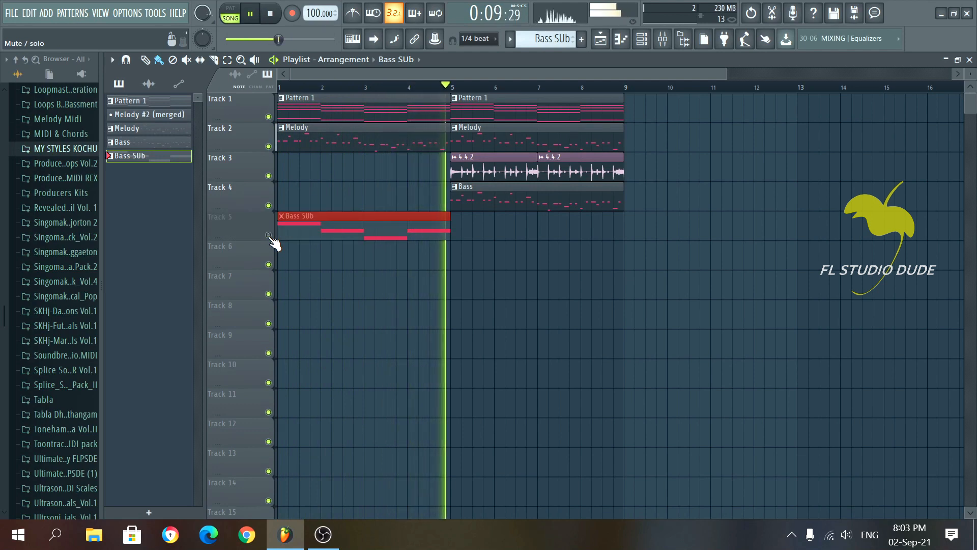
click(269, 235)
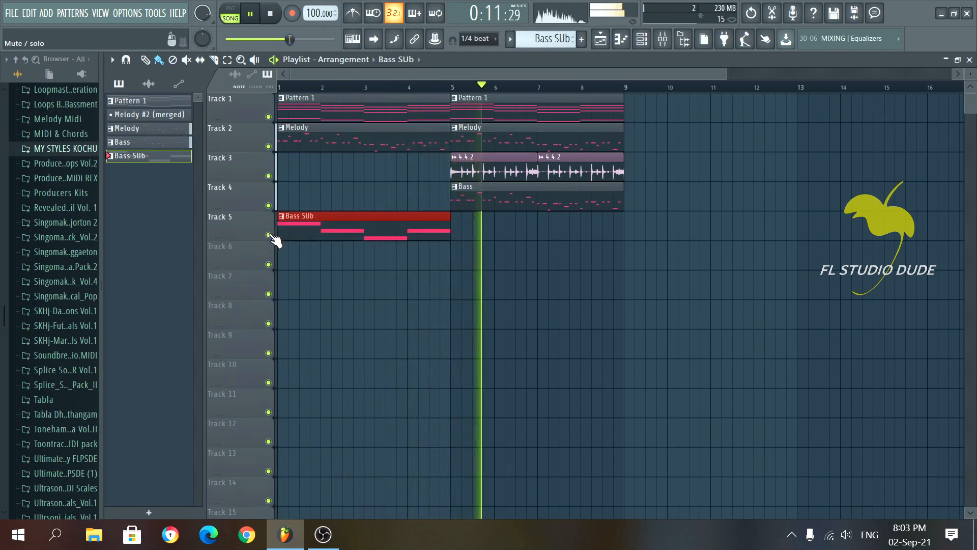
Step: Move the Bass SUb clip to start at bar 5 and the 4.4.2 and Bass clips to start at bar 9
drag(293, 222, 468, 226)
drag(634, 211, 547, 162)
drag(644, 212, 641, 170)
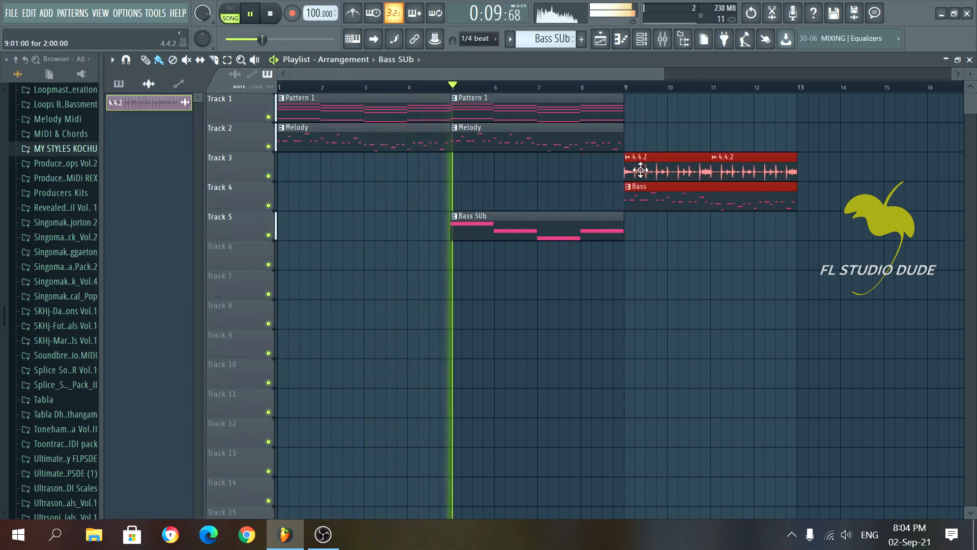
Step: Stop playback and widen the browser while looking through the sample pack folders
scroll(482, 163, up, 2)
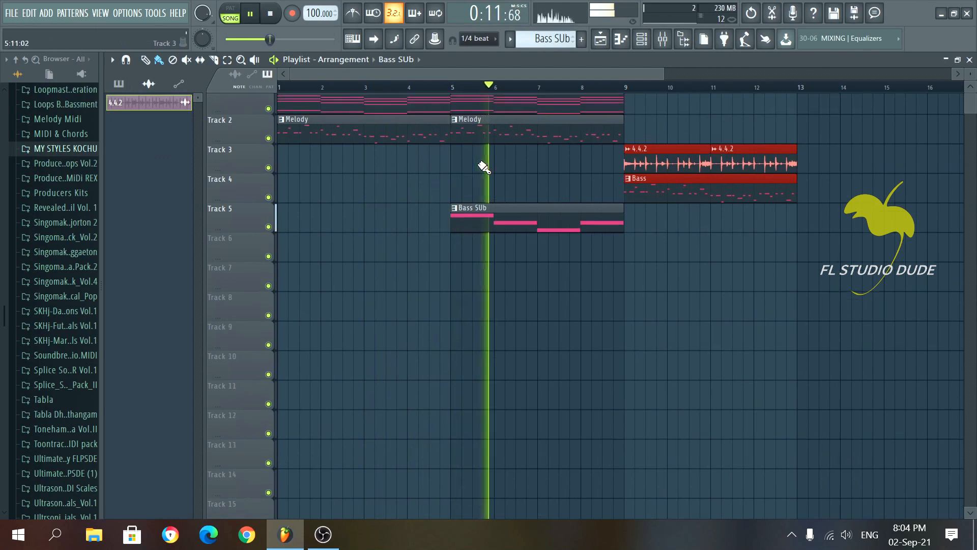
scroll(483, 167, up, 1)
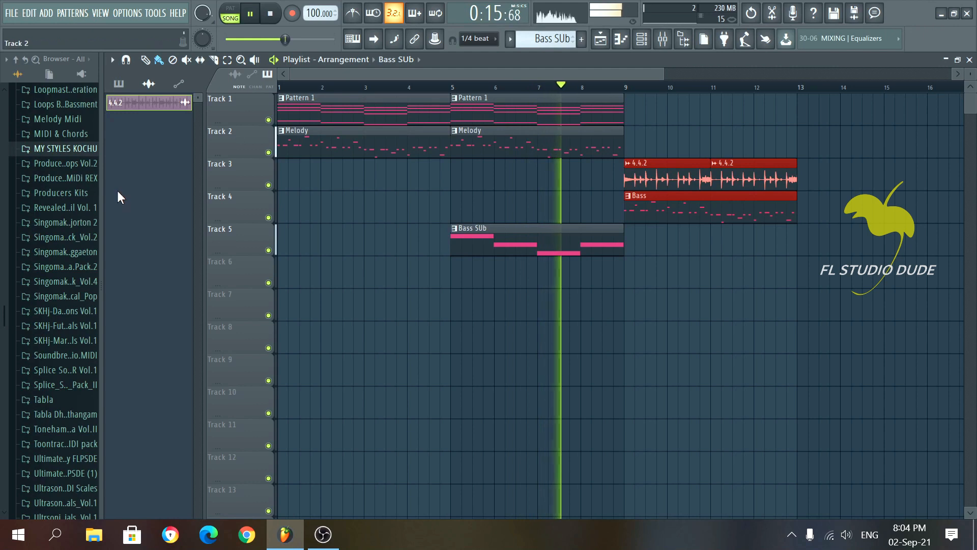
key(space)
scroll(63, 173, down, 4)
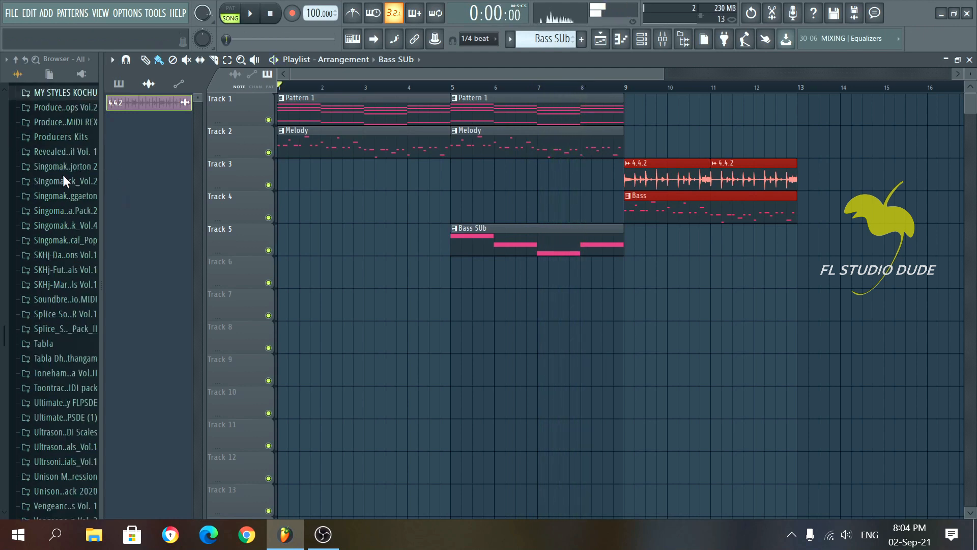
scroll(65, 177, down, 2)
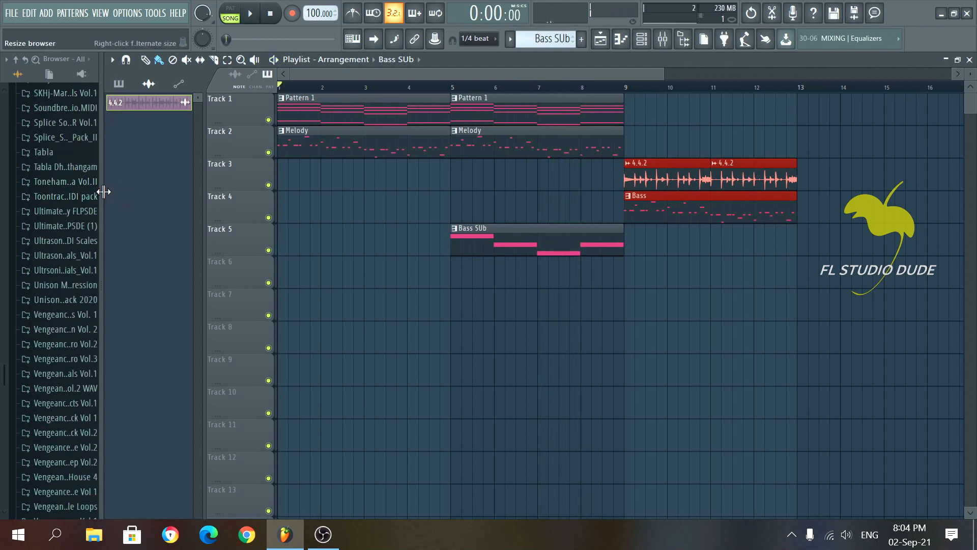
drag(104, 191, 182, 191)
scroll(135, 218, down, 4)
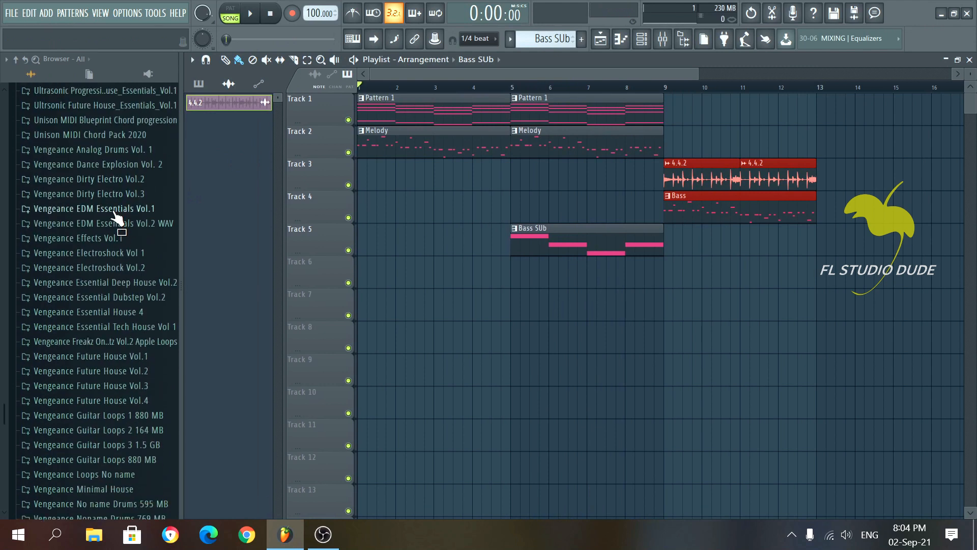
Step: Open the KSHMR_Snaps folder in KSHMR Vol. 3 drums and place KSHMR_Snap_02 on Track 6
scroll(94, 174, up, 10)
click(71, 143)
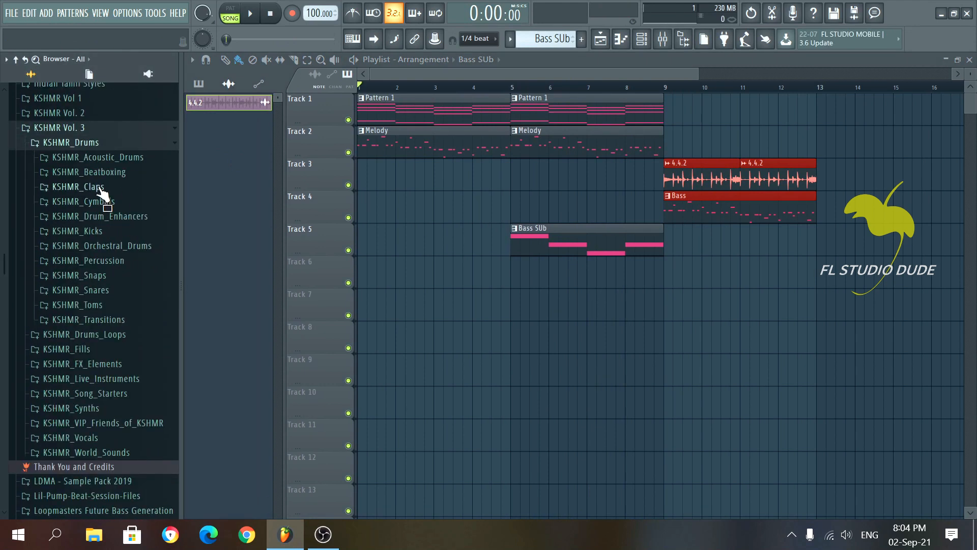
click(97, 276)
click(112, 304)
drag(112, 304, 392, 275)
Step: Try out different spacings of KSHMR_Snap_02 clips along Track 6 in bars 1 to 4 while playing the song
scroll(392, 275, up, 5)
key(space)
drag(469, 277, 434, 277)
key(space)
key(space)
click(590, 277)
scroll(590, 277, down, 2)
click(593, 211)
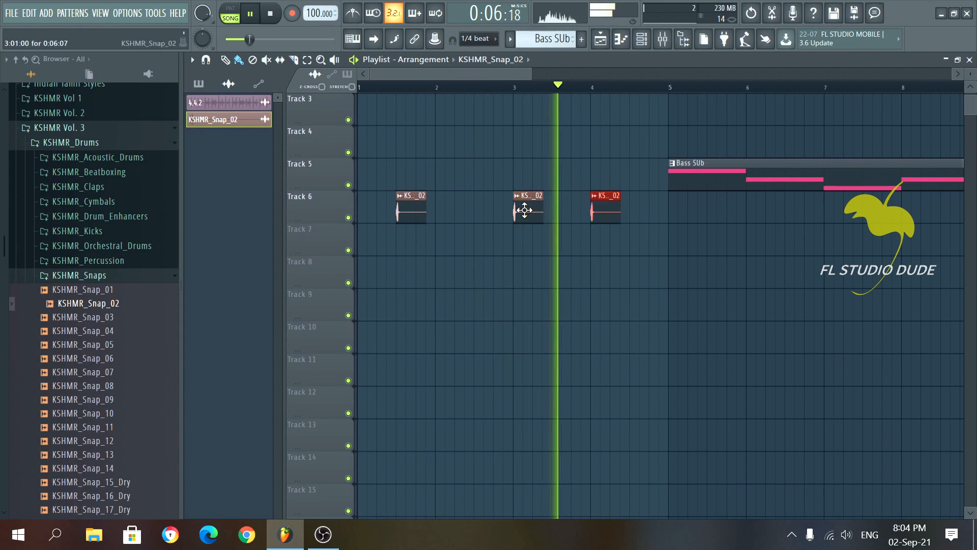
click(497, 212)
click(552, 211)
key(space)
right_click(410, 208)
scroll(446, 208, down, 2)
key(space)
drag(499, 214, 513, 214)
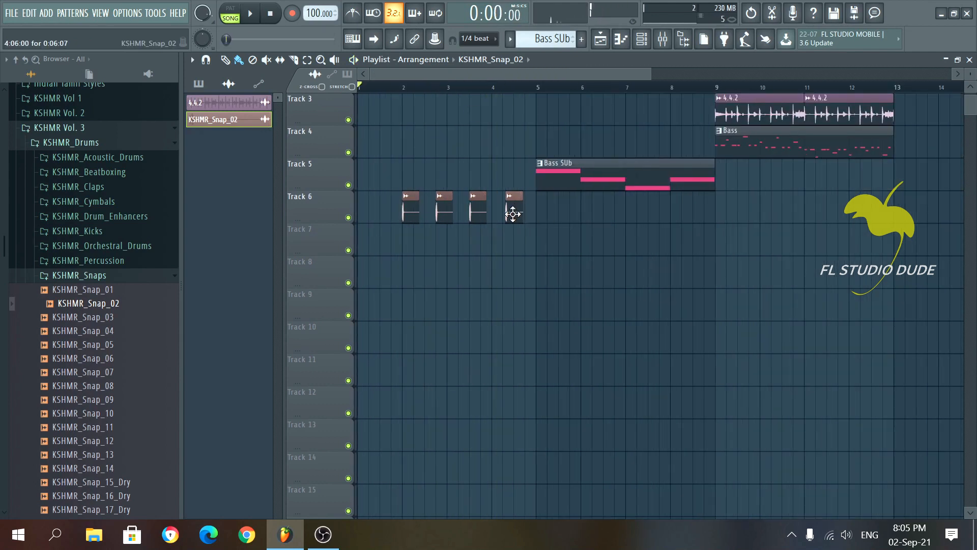
Step: Set the snap to 1/2 beat and place a fresh KSHMR_Snap_02 clip on beat 2 of bar 1 on Track 6
scroll(433, 255, up, 2)
drag(102, 305, 376, 282)
scroll(375, 280, up, 3)
click(478, 39)
click(478, 181)
key(space)
key(space)
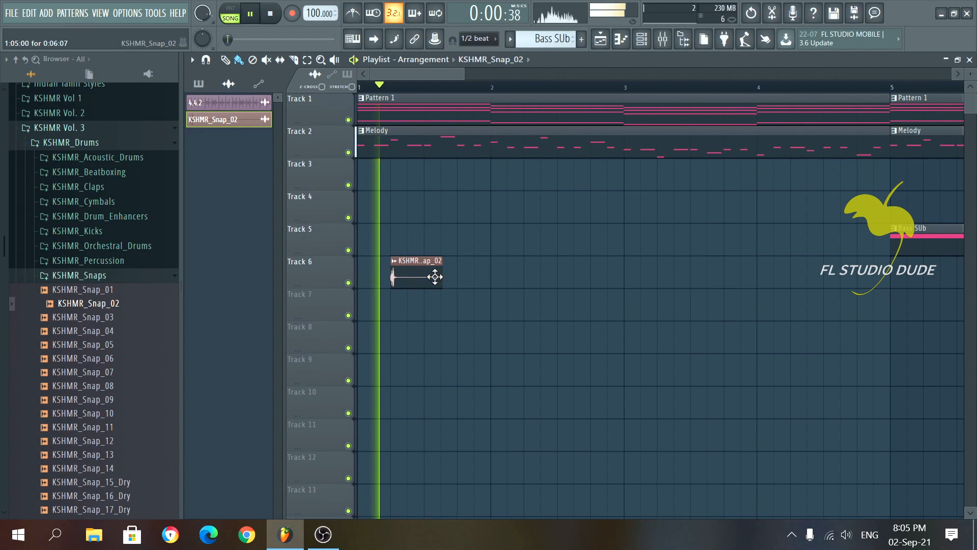
Step: Place KSHMR_Snap_02 clips at bars 2, 3 and 4 on Track 6 and move the first clip to the start of bar 1
click(493, 276)
click(629, 276)
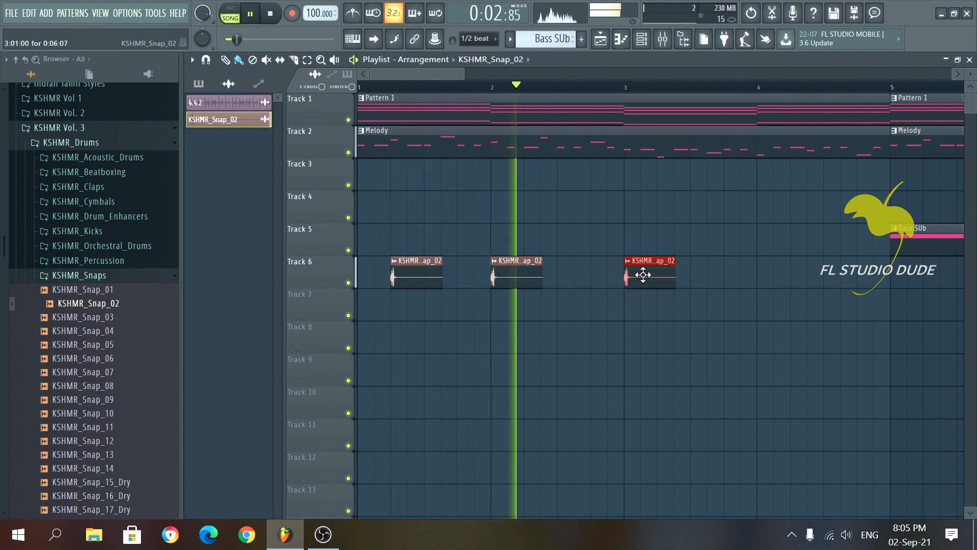
click(762, 272)
scroll(606, 305, down, 5)
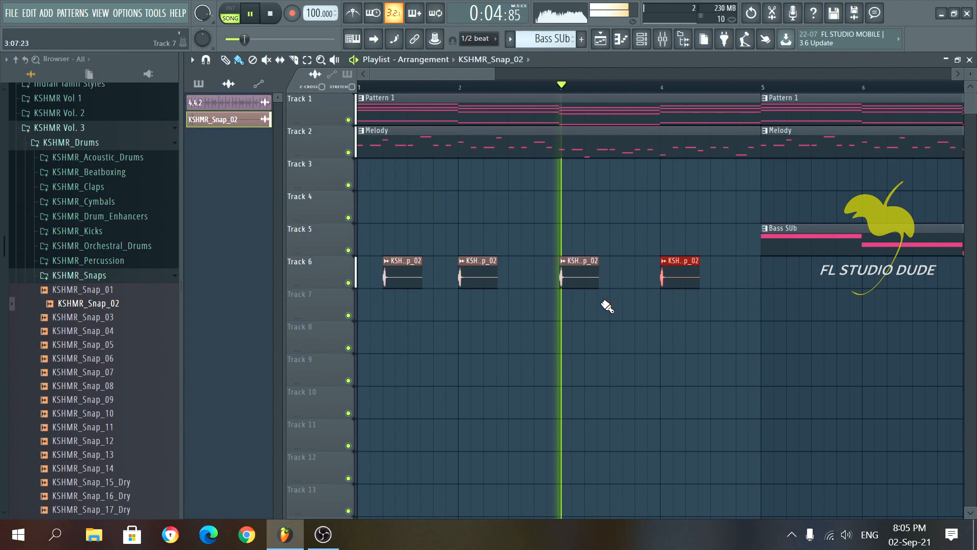
drag(384, 273, 343, 265)
key(space)
key(space)
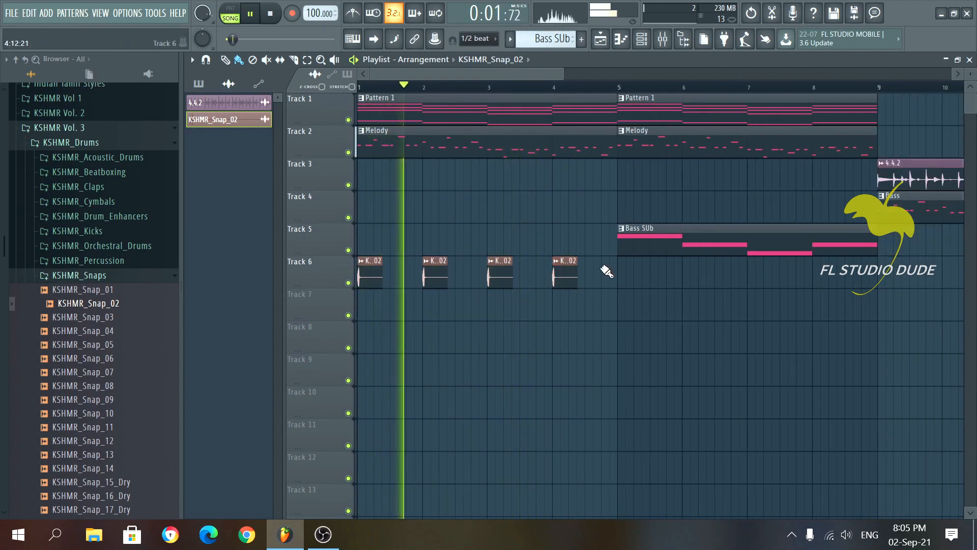
Step: Continue the KSHMR_Snap_02 clips on Track 6 with one at the start of each bar from 5 to 12
scroll(606, 271, down, 2)
click(621, 246)
click(689, 246)
click(754, 243)
click(815, 242)
click(883, 243)
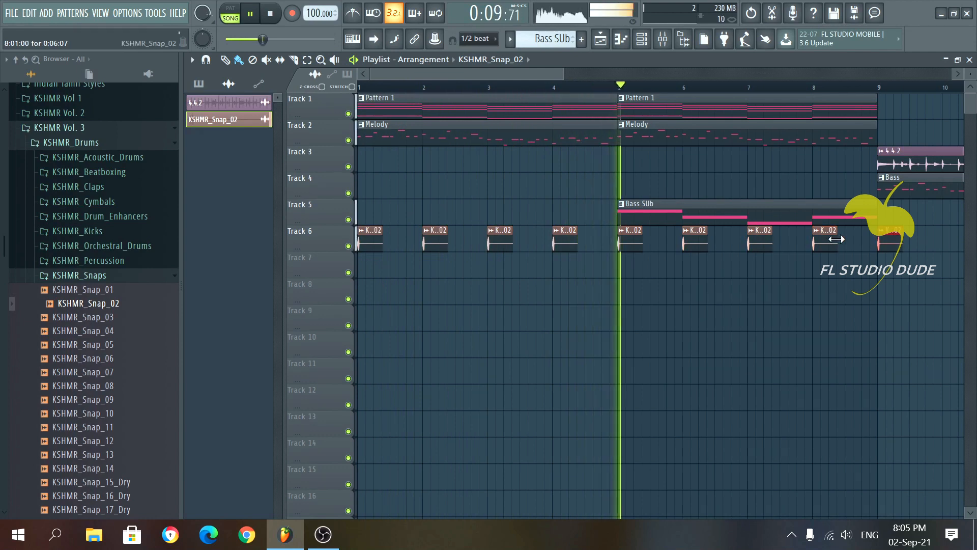
scroll(632, 269, down, 2)
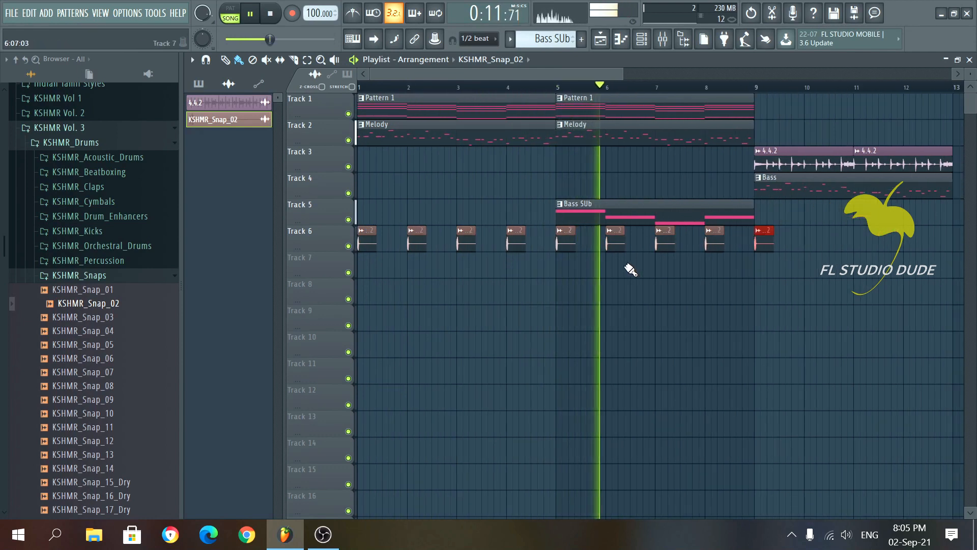
scroll(601, 252, down, 3)
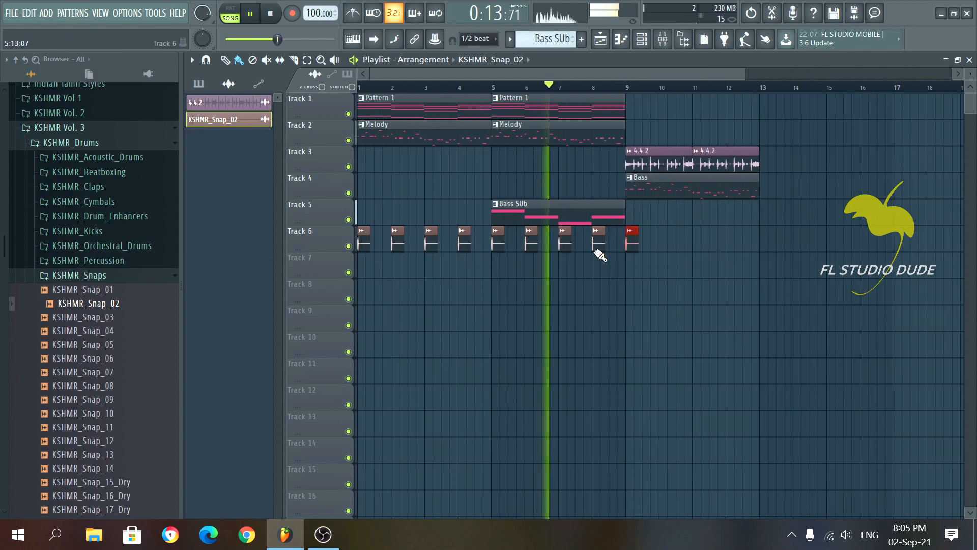
drag(604, 244, 636, 255)
click(635, 235)
click(667, 238)
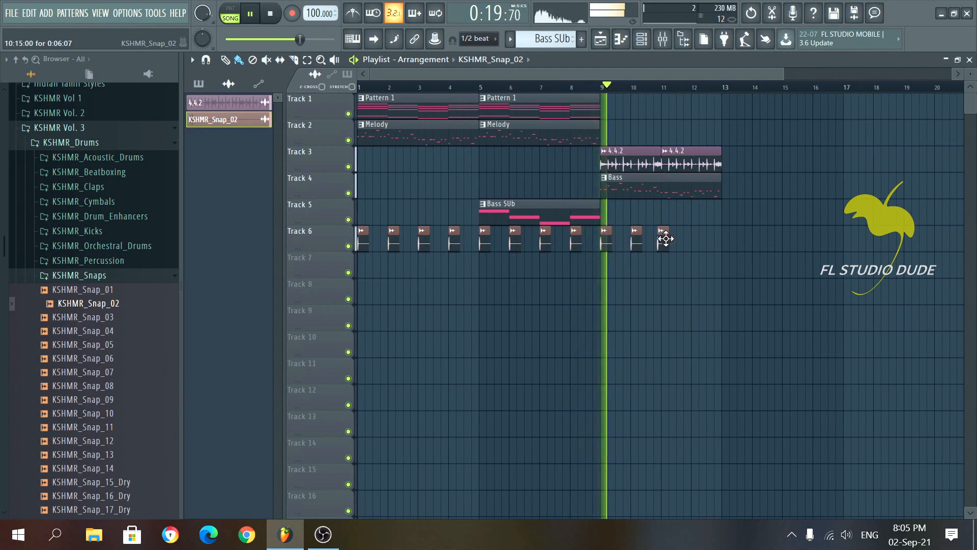
click(698, 237)
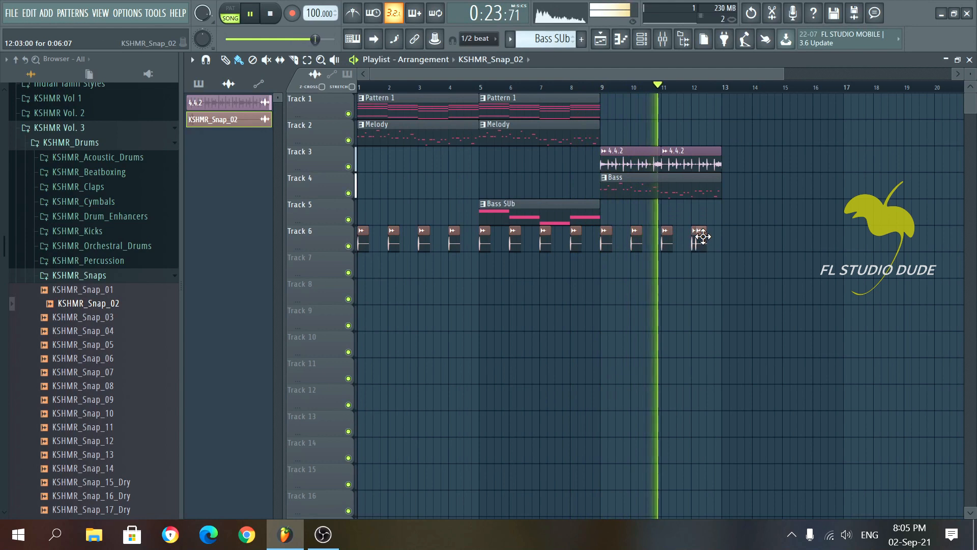
Step: Duplicate the second Pattern 1 and Melody clips to start at bar 9 on Tracks 1 and 2
scroll(722, 218, up, 2)
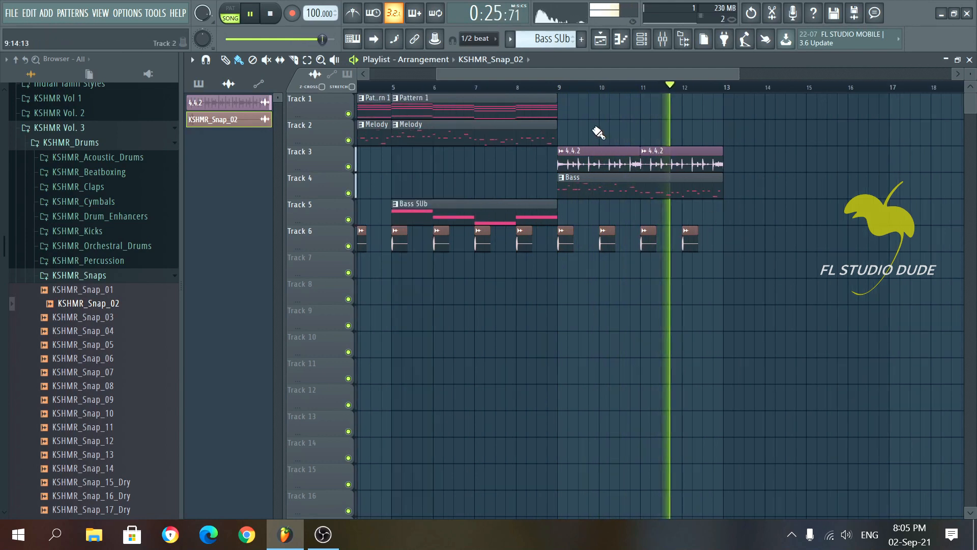
scroll(590, 135, down, 2)
drag(572, 147, 515, 104)
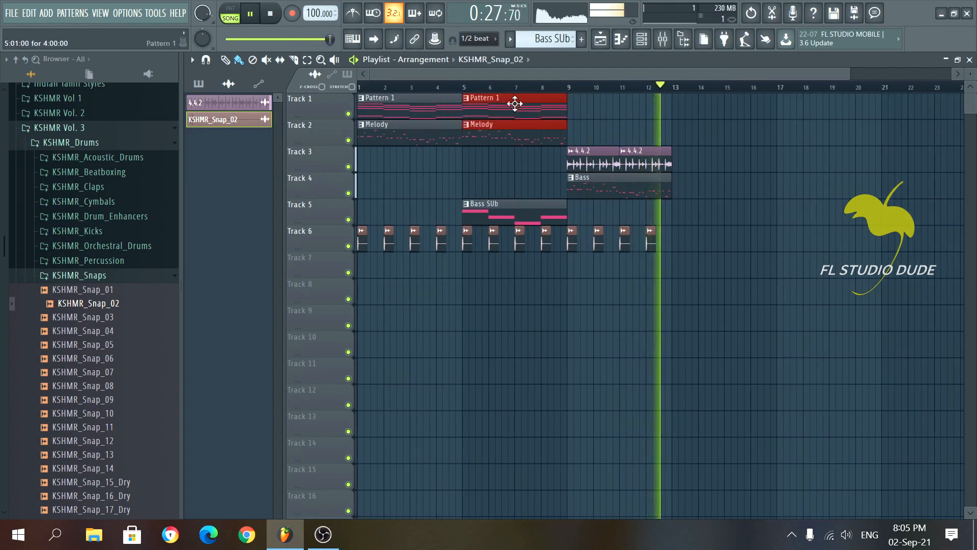
key(ctrl+b)
key(space)
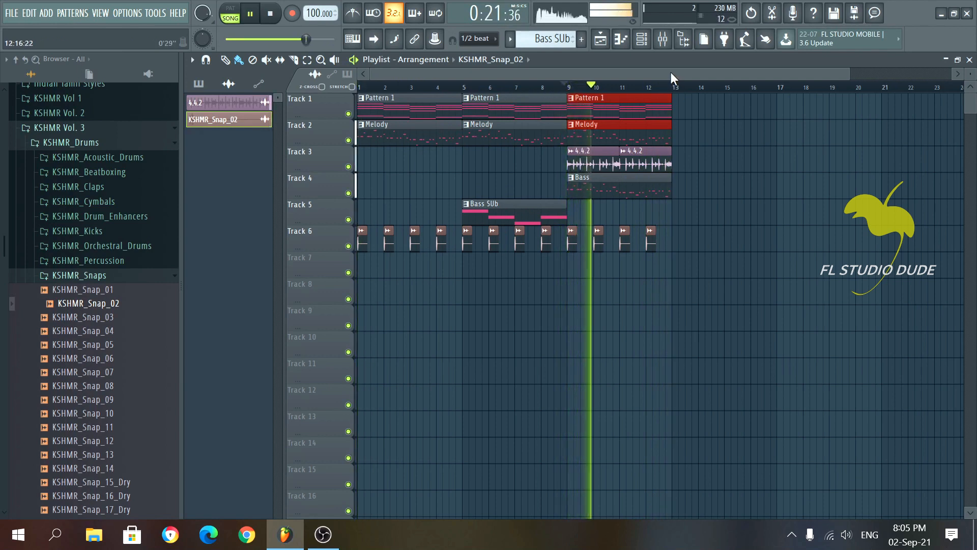
Step: Copy the Bass SUb clip on Track 5 to start at bar 9 and listen to the section
scroll(560, 102, up, 2)
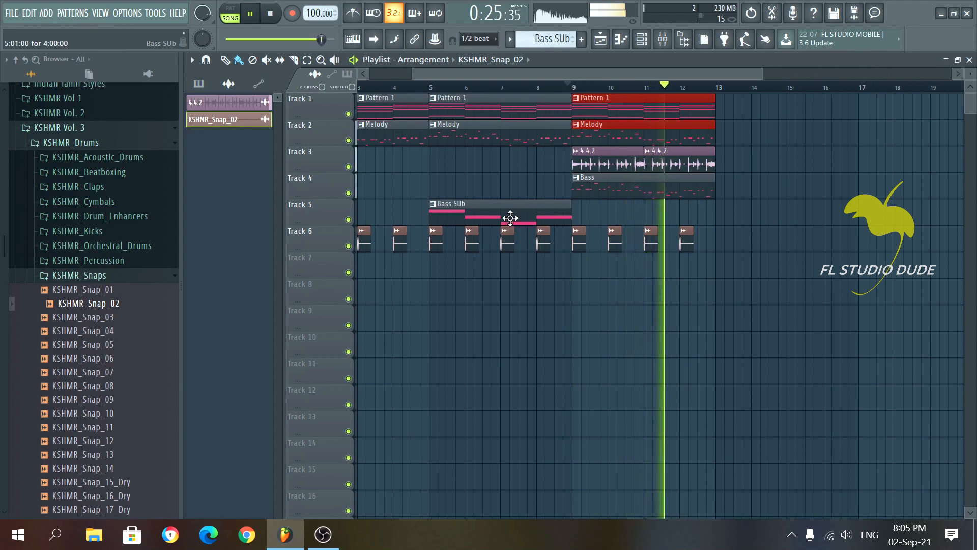
drag(508, 211, 622, 209)
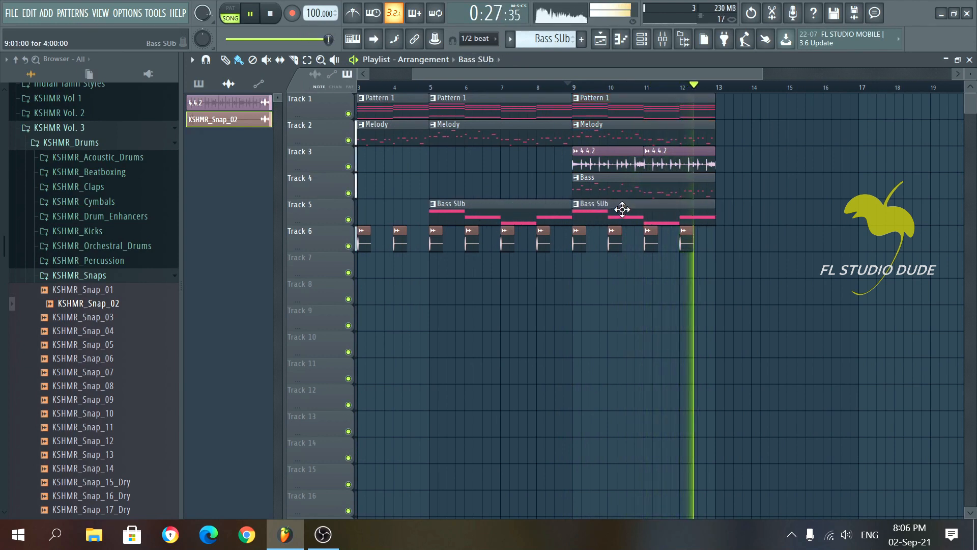
scroll(623, 209, down, 1)
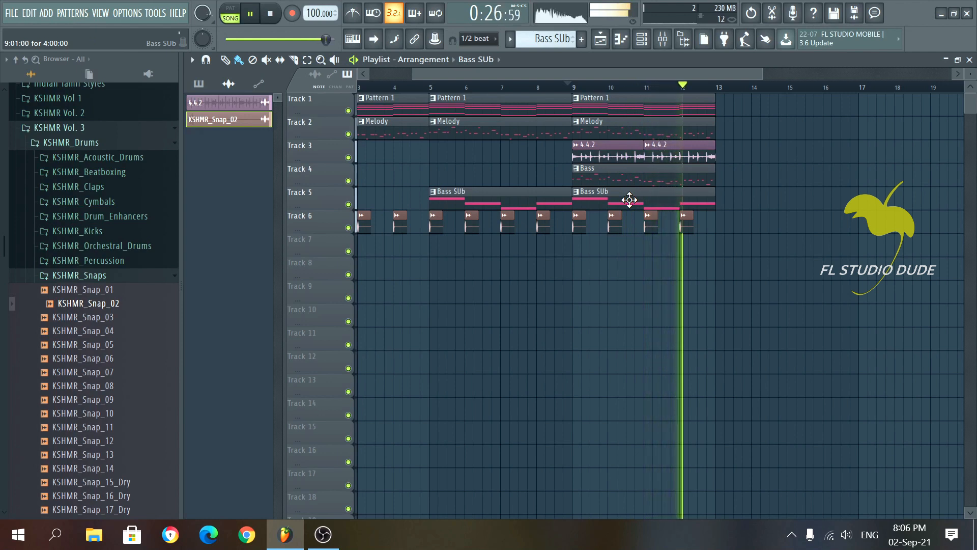
key(space)
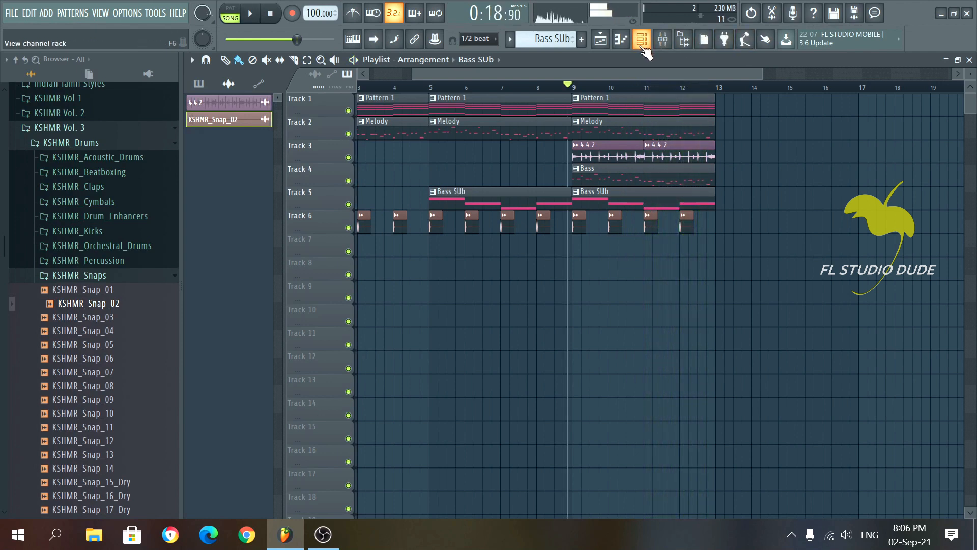
Step: Create a Pad pattern and choose the Dark heaven 2 preset for its synth channel
click(581, 39)
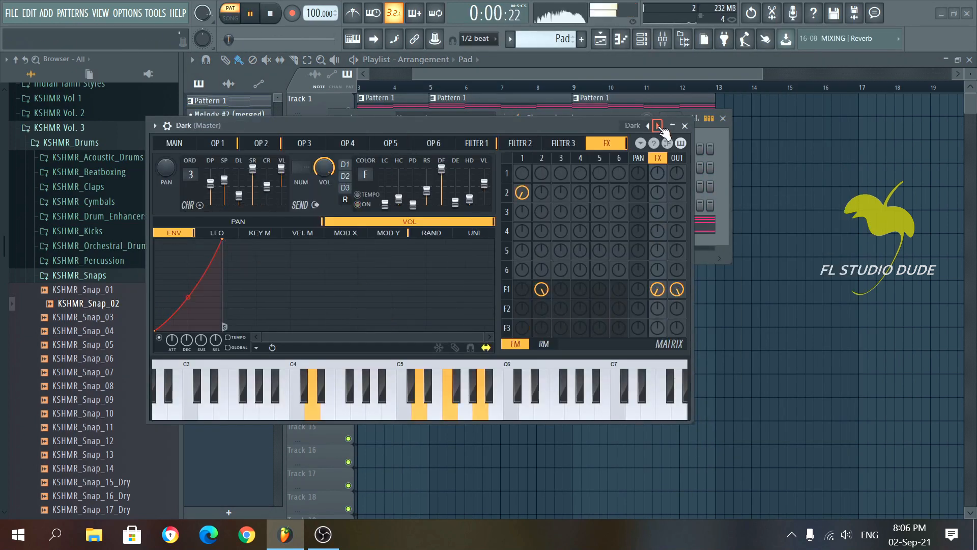
click(659, 126)
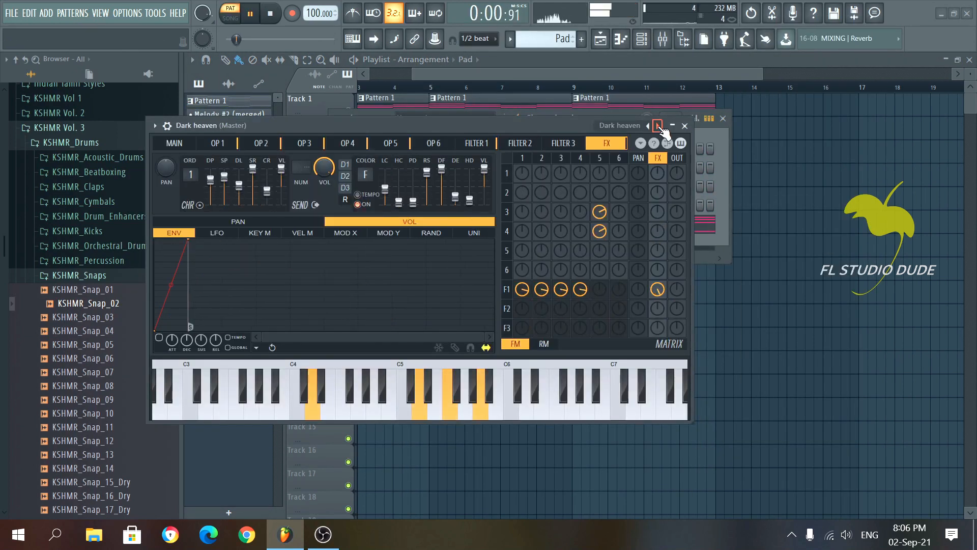
click(658, 126)
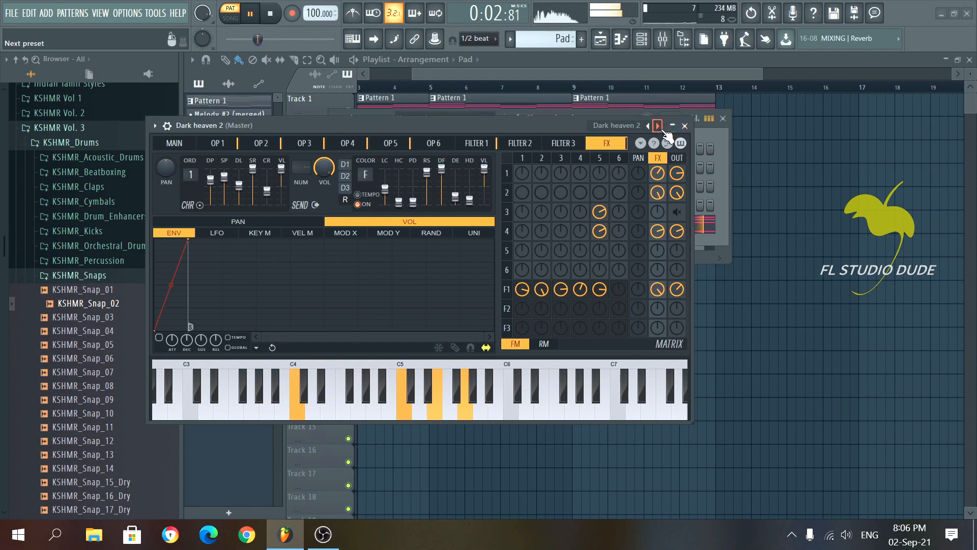
click(685, 126)
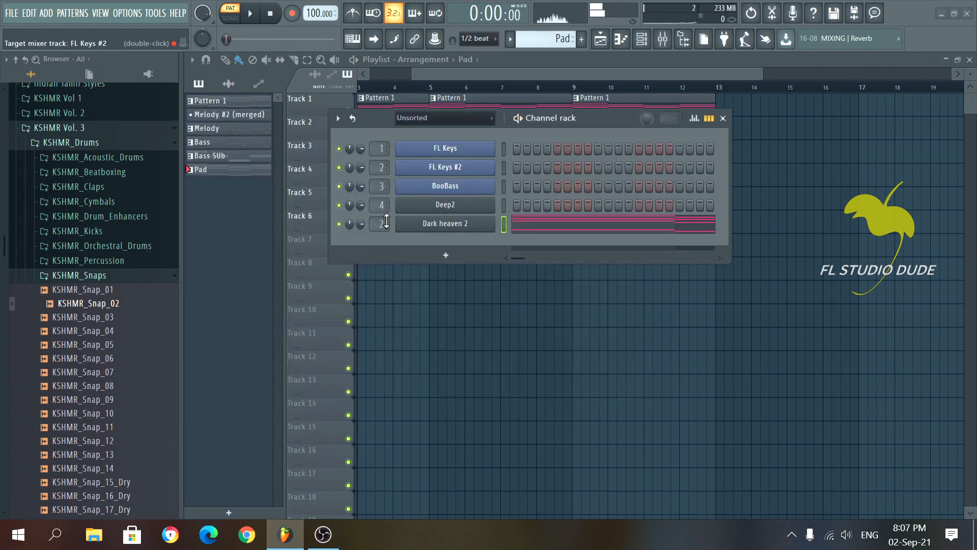
Step: Place the Pad pattern at bar 1 on Track 9 and solo that track
click(724, 119)
click(665, 41)
click(666, 40)
drag(236, 180, 313, 287)
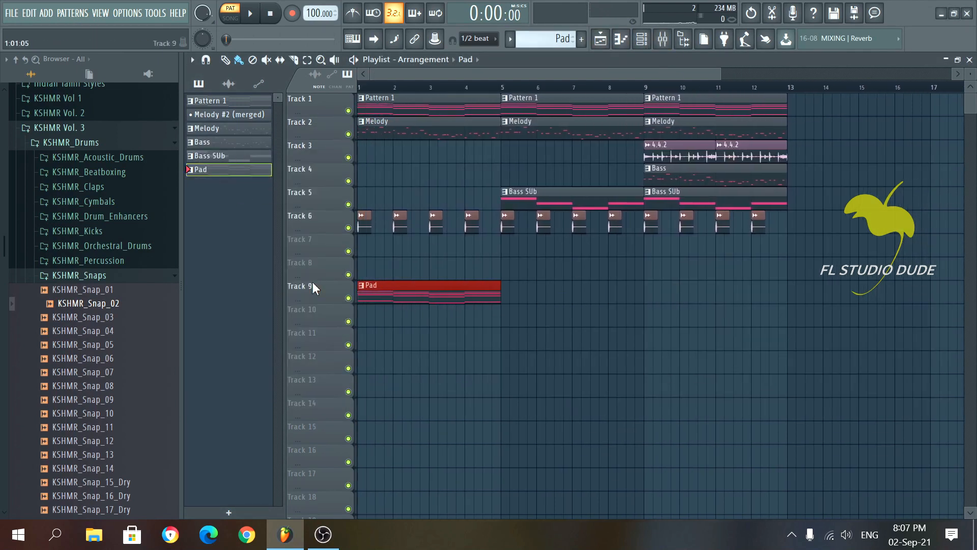
right_click(349, 298)
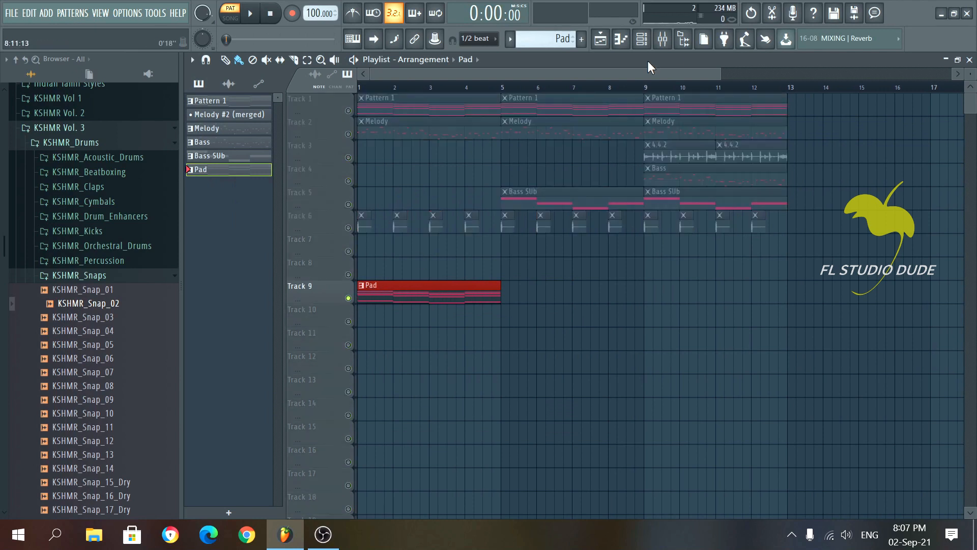
Step: Add Fruity Parametric EQ 2 to mixer Insert 5 and cut the pad's low and high ends with bands 1 and 7
click(663, 40)
click(217, 182)
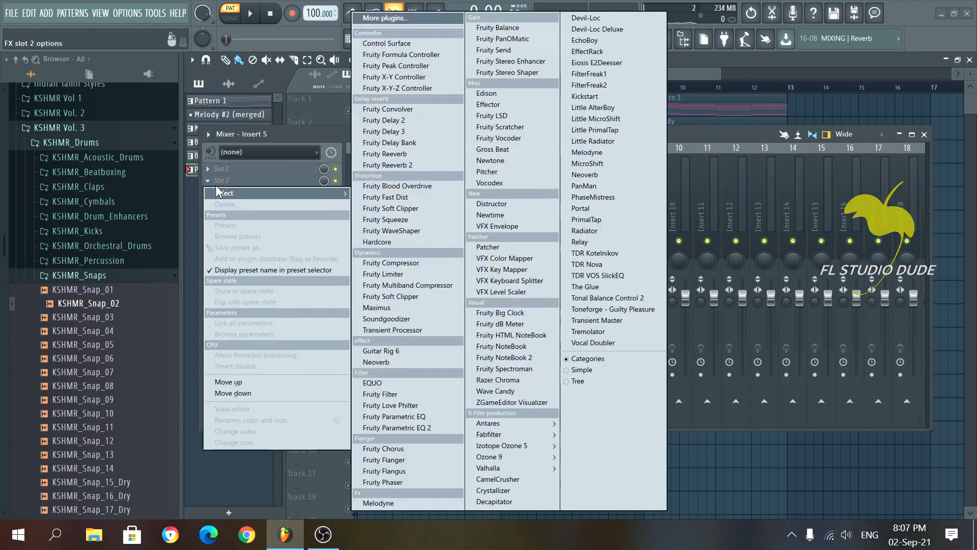
click(420, 427)
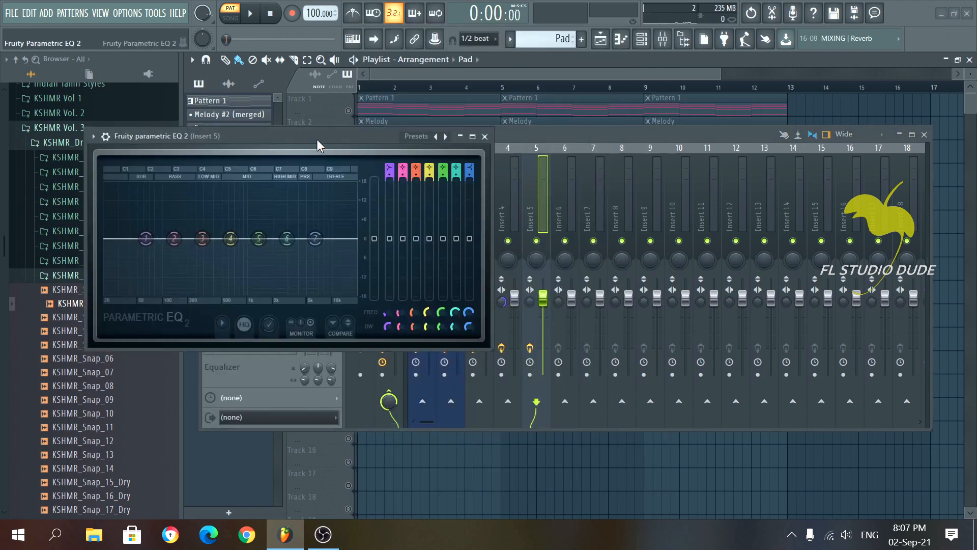
drag(318, 140, 424, 108)
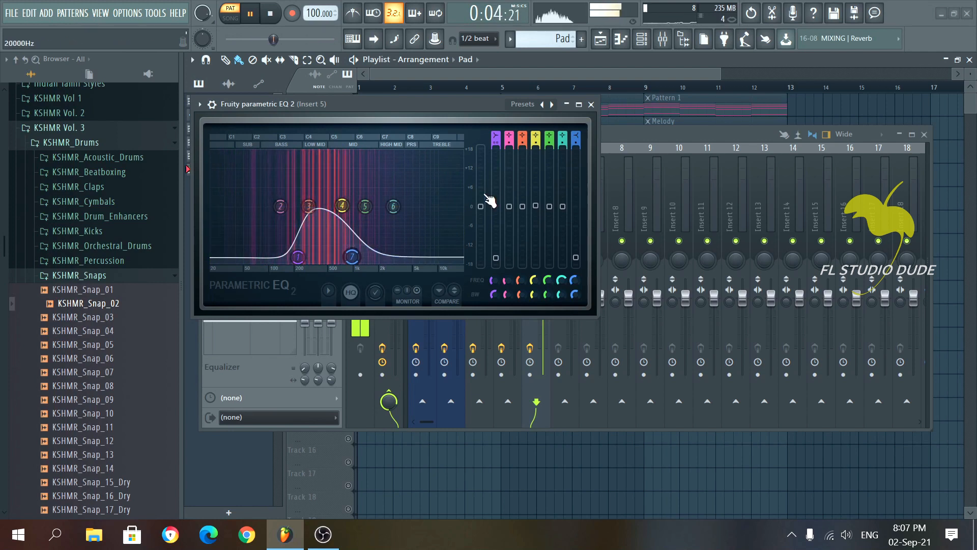
click(595, 104)
click(924, 135)
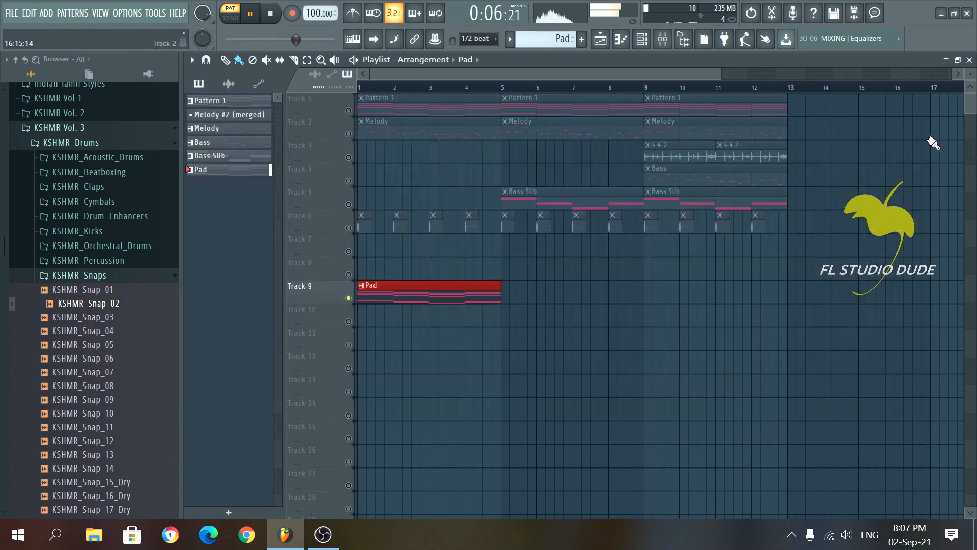
Step: Move the Pad clip on Track 9 to start at bar 5
scroll(485, 296, down, 2)
drag(472, 307, 438, 295)
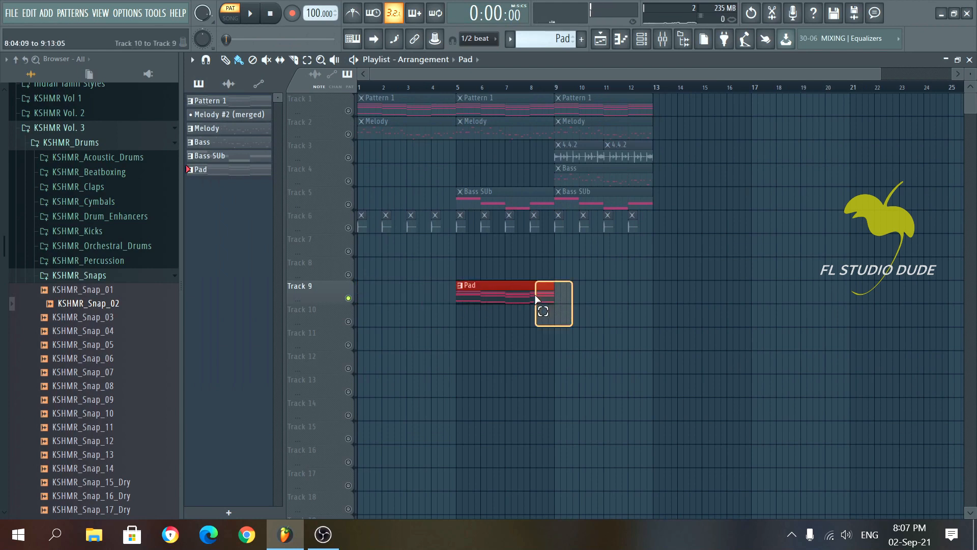
Step: Repeat the Pad clip at bar 9 on Track 9 and turn off the solo so all tracks play
click(349, 229)
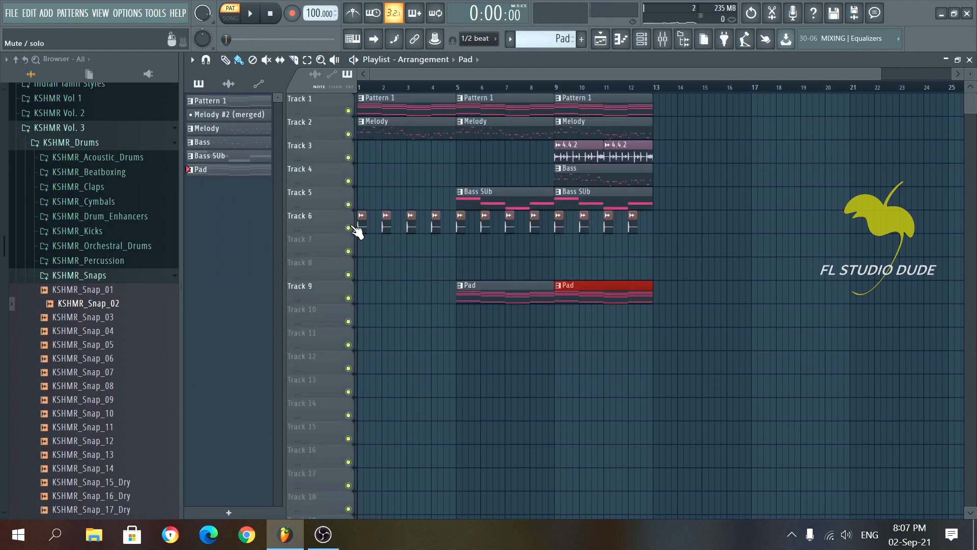
scroll(464, 256, down, 2)
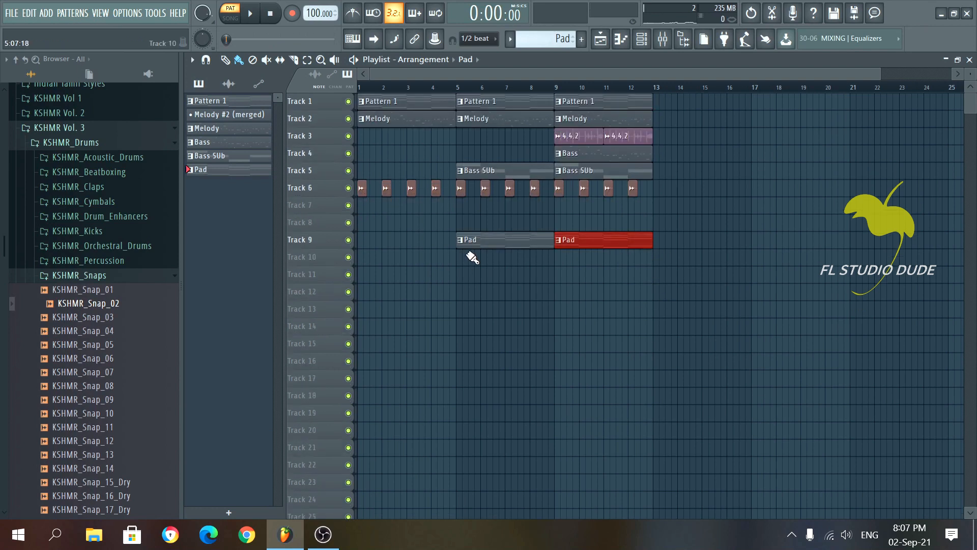
scroll(475, 256, up, 3)
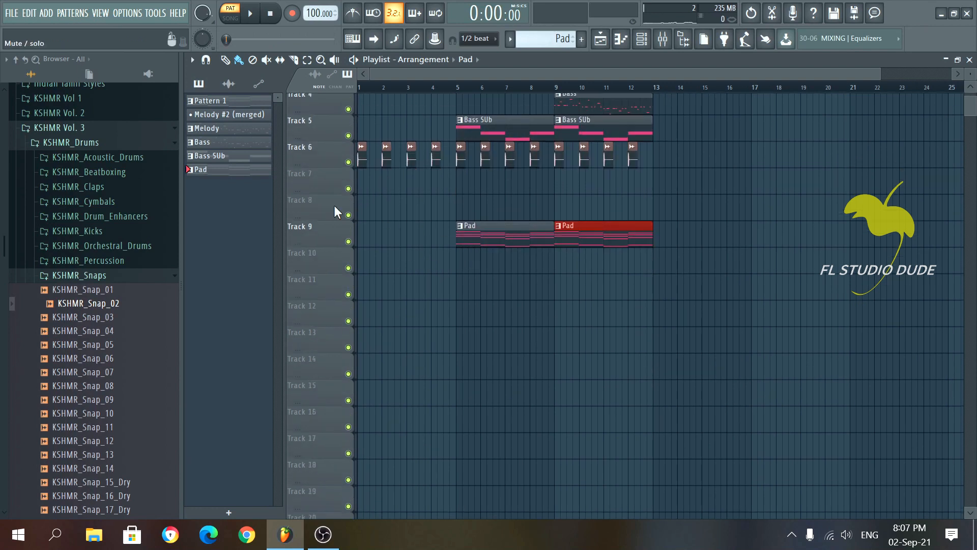
Step: Collapse the browser to widen the playlist and play the arrangement in song mode from bar 1
drag(182, 194, 46, 188)
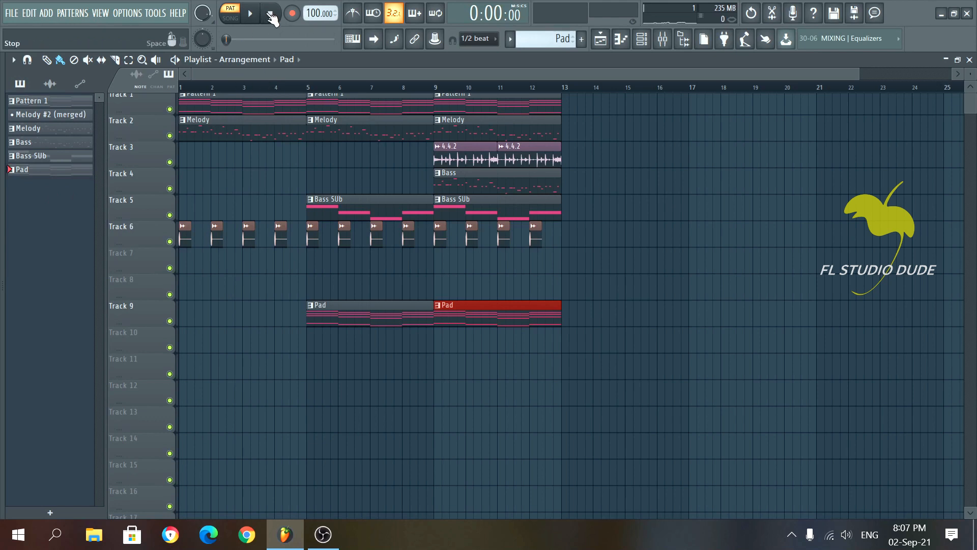
scroll(193, 101, up, 2)
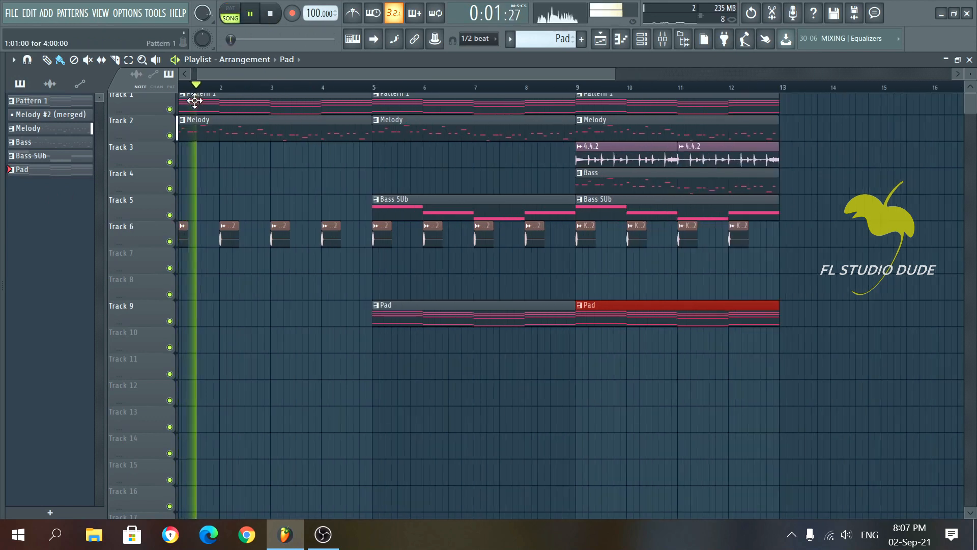
drag(255, 74, 212, 74)
scroll(392, 112, up, 1)
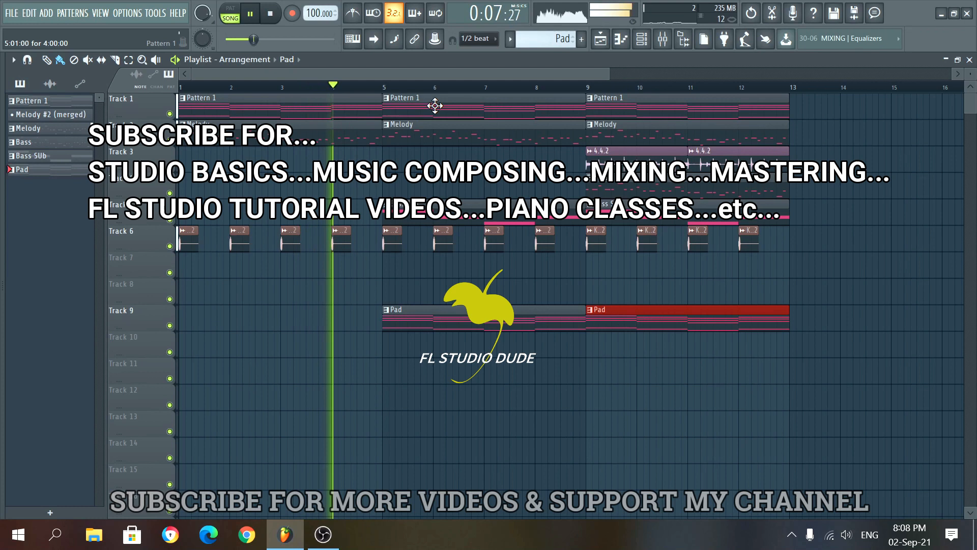
Step: Lower the pad's volume on mixer Insert 5 to about 74% and close the mixer
key(F9)
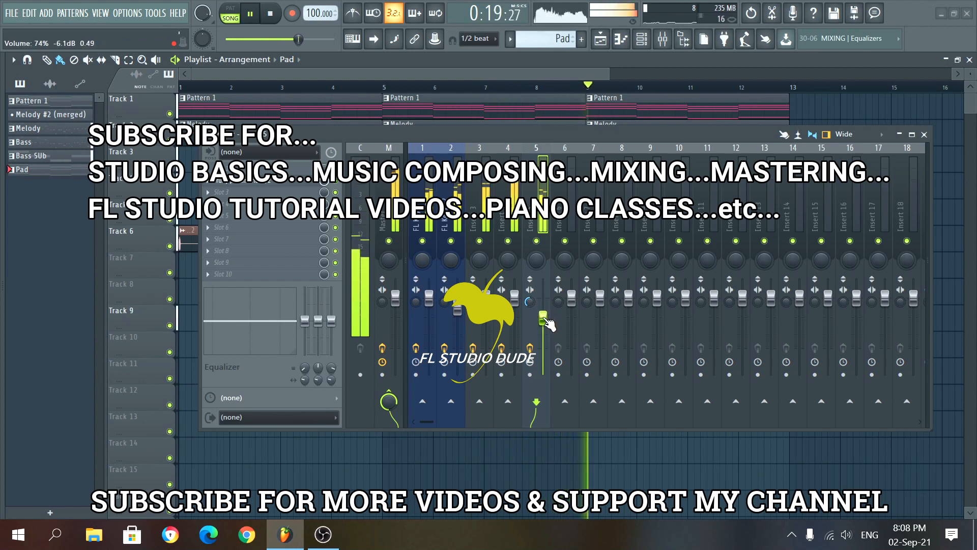
click(923, 134)
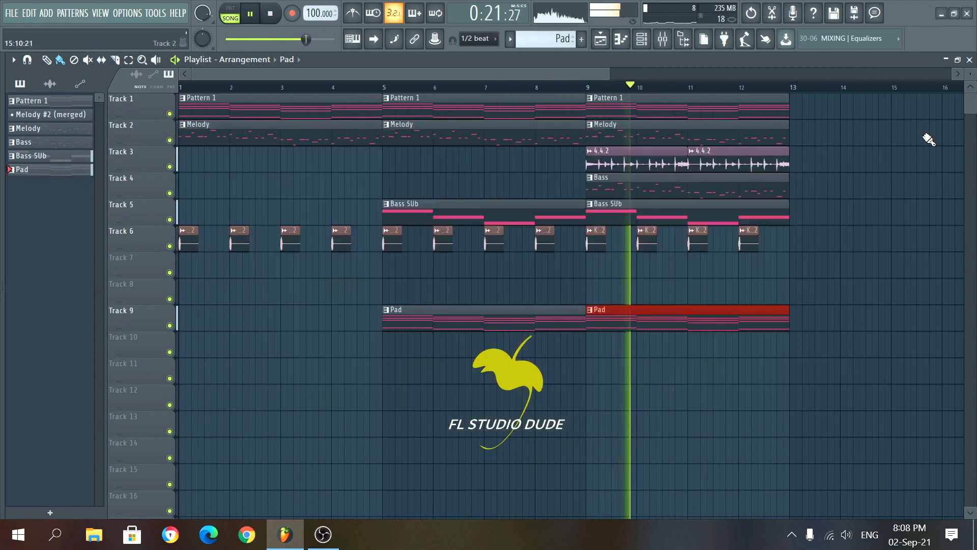
Step: Duplicate all the clips between bars 9 and 13 on every track so the copies start at bar 13
scroll(605, 106, down, 2)
scroll(545, 150, down, 1)
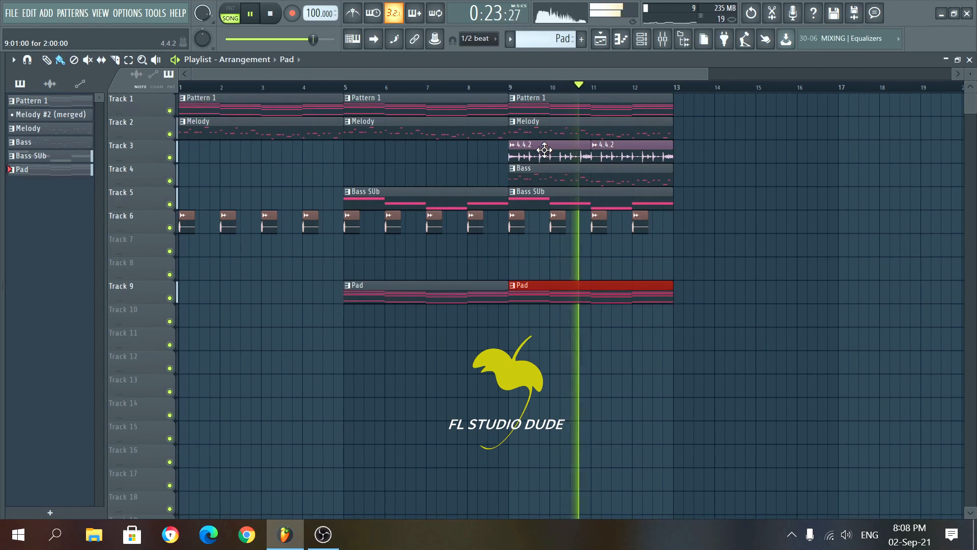
drag(694, 327, 535, 97)
key(ctrl+b)
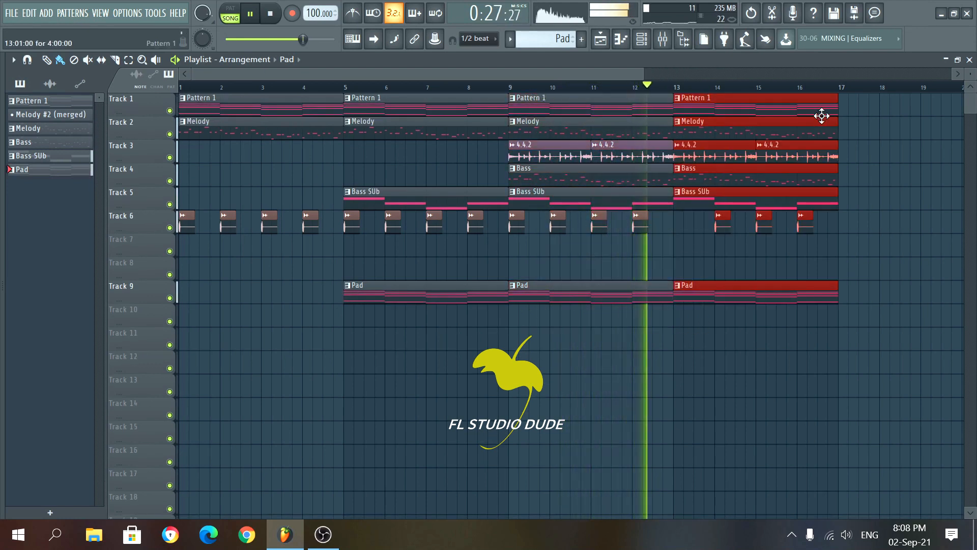
Step: Add the missing KSHMR_Snap_02 clip at bar 13 on Track 6
scroll(814, 114, down, 1)
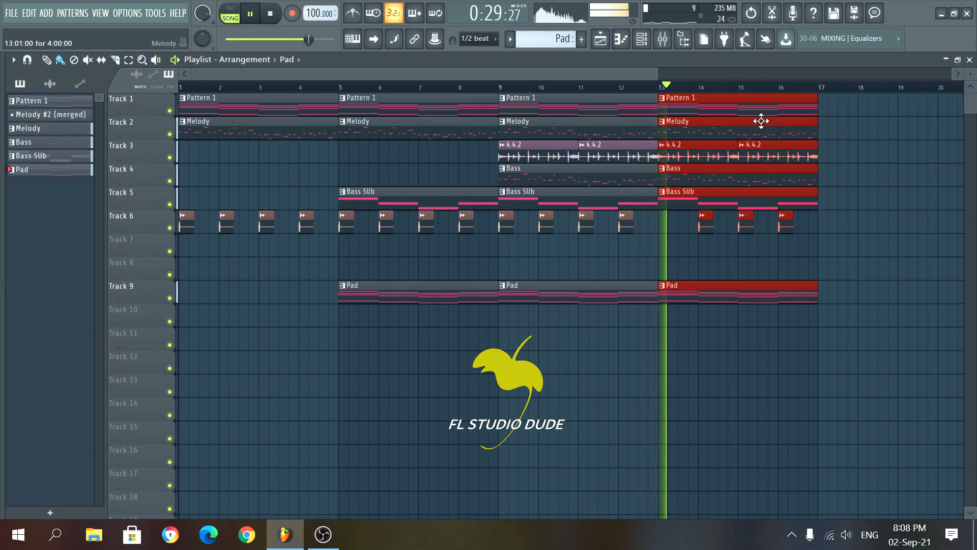
click(625, 220)
click(666, 224)
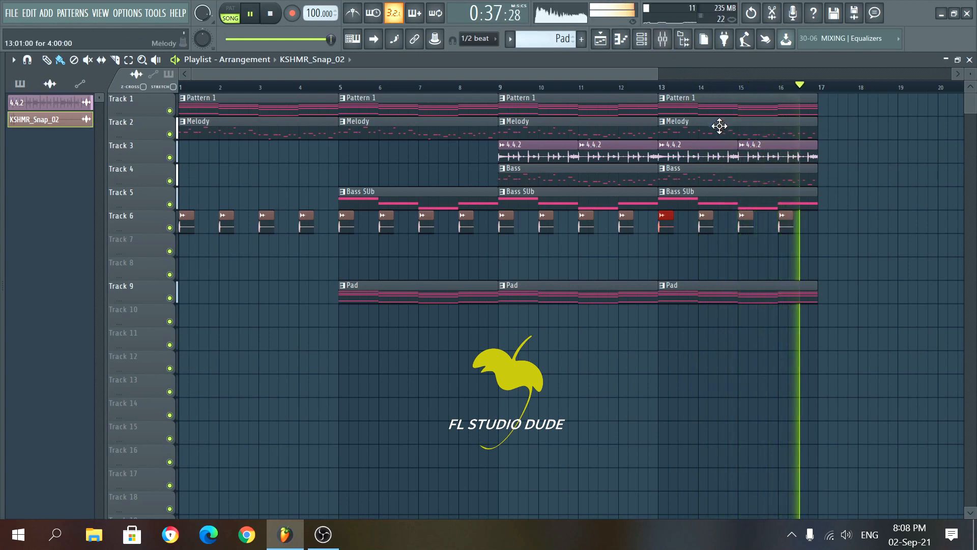
Step: Play the song from bar 1 and review the Melody and Pattern 1 notes in the piano roll before returning to the playlist
key(space)
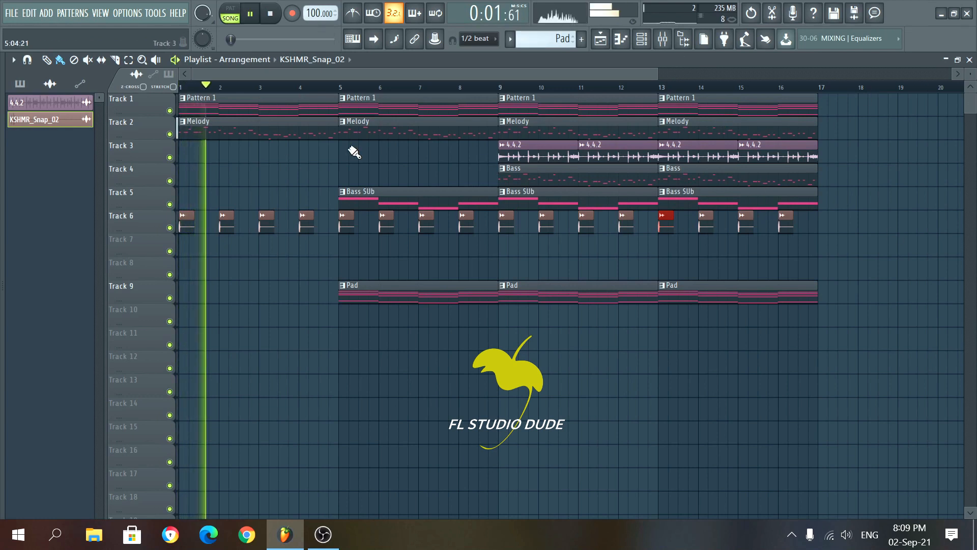
double_click(251, 125)
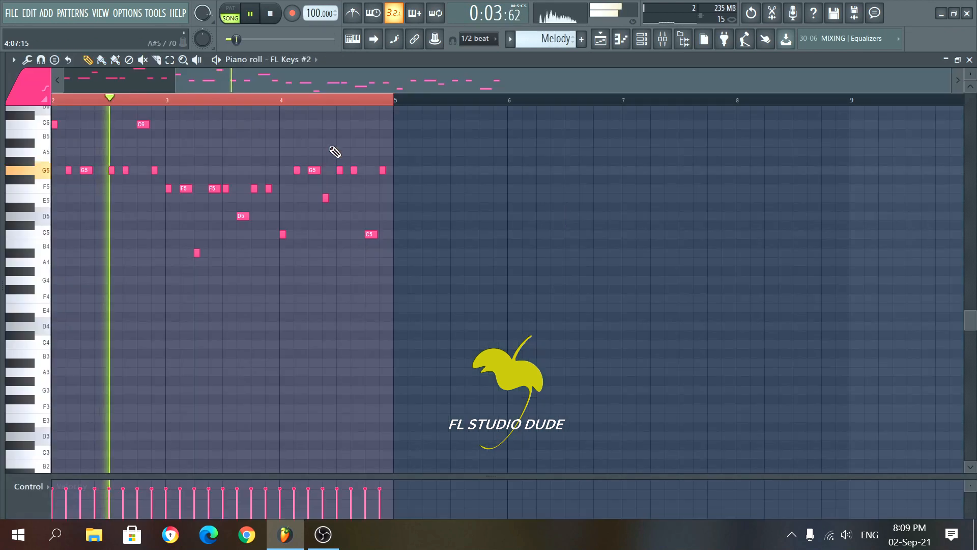
scroll(349, 159, up, 2)
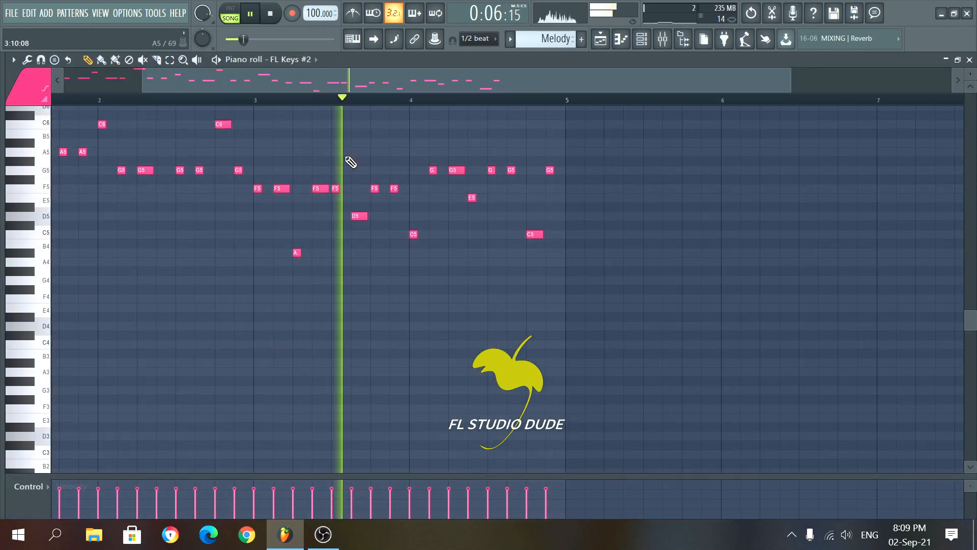
click(599, 39)
double_click(356, 105)
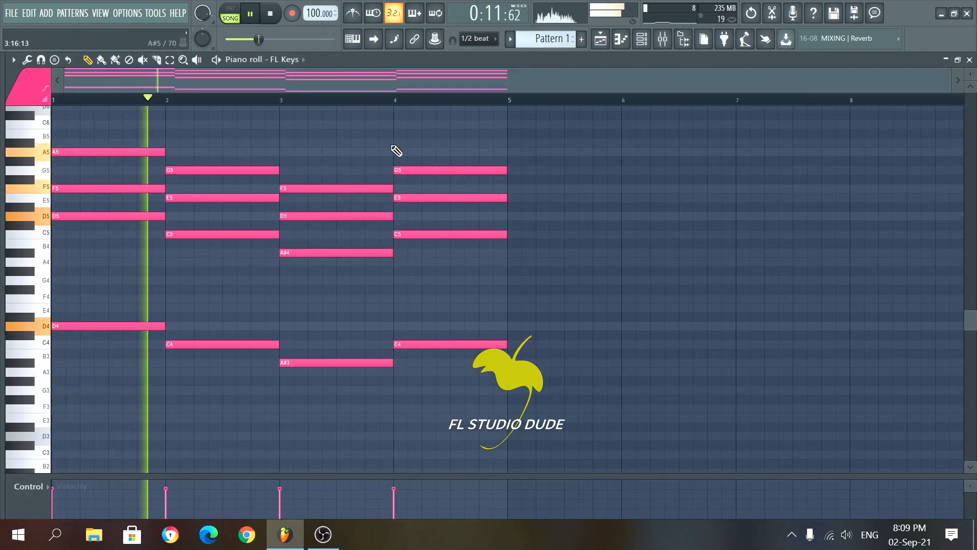
click(601, 39)
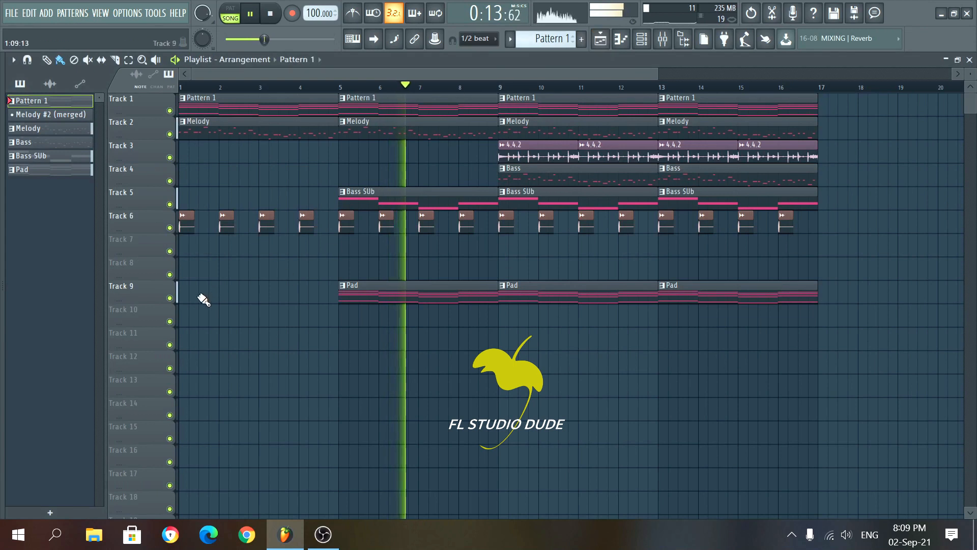
Step: Solo Track 9 during playback and bring Tracks 5, 1, 2, 3, 4, 6, 7 and 8 back in one by one
ctrl+click(170, 298)
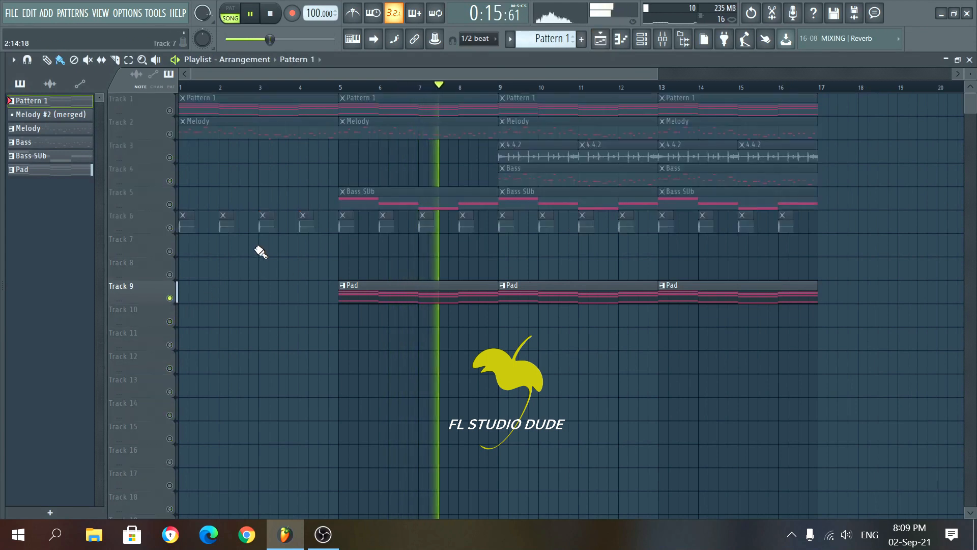
click(170, 205)
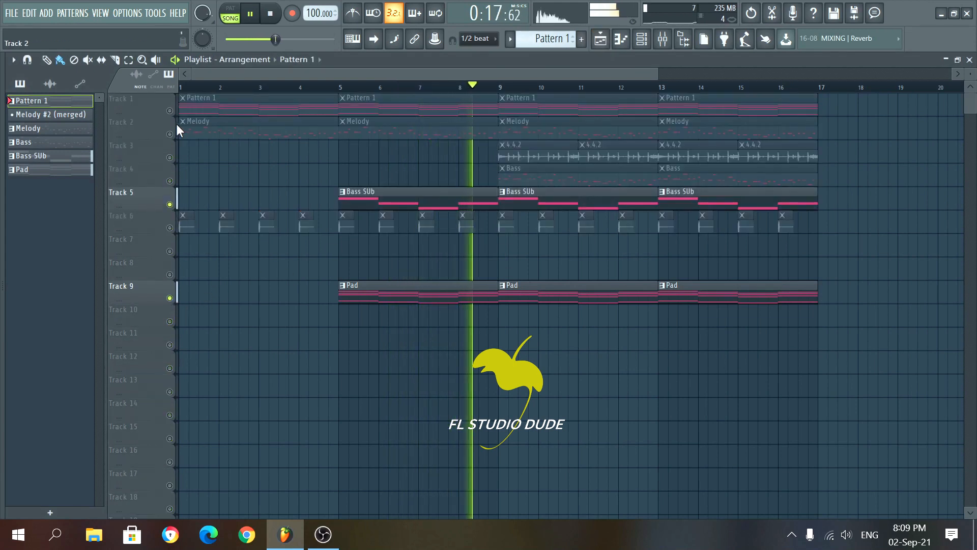
click(170, 111)
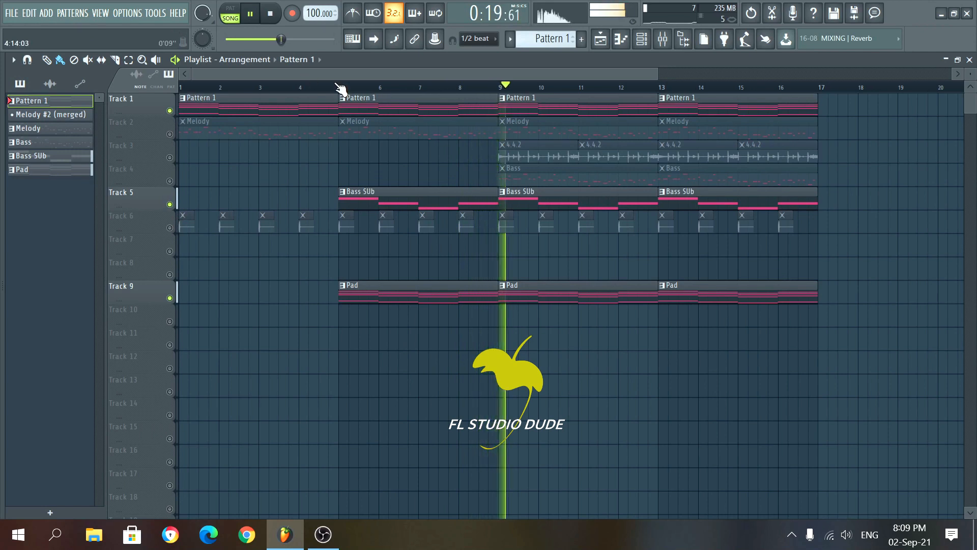
click(170, 133)
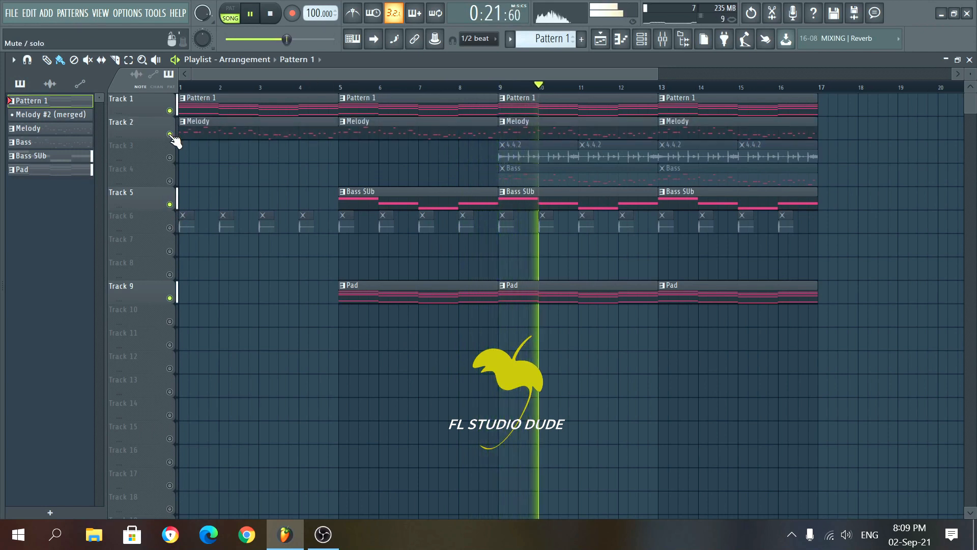
click(170, 157)
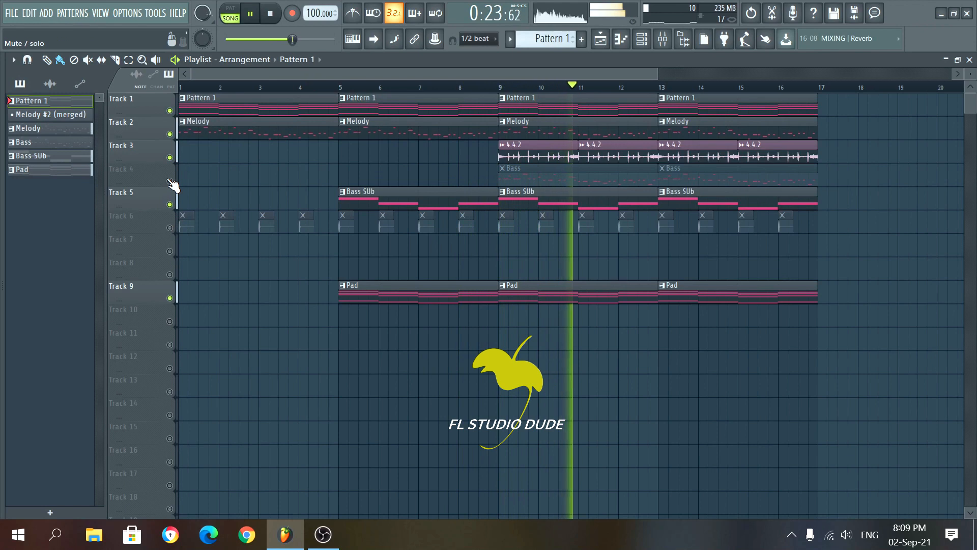
click(170, 181)
click(170, 228)
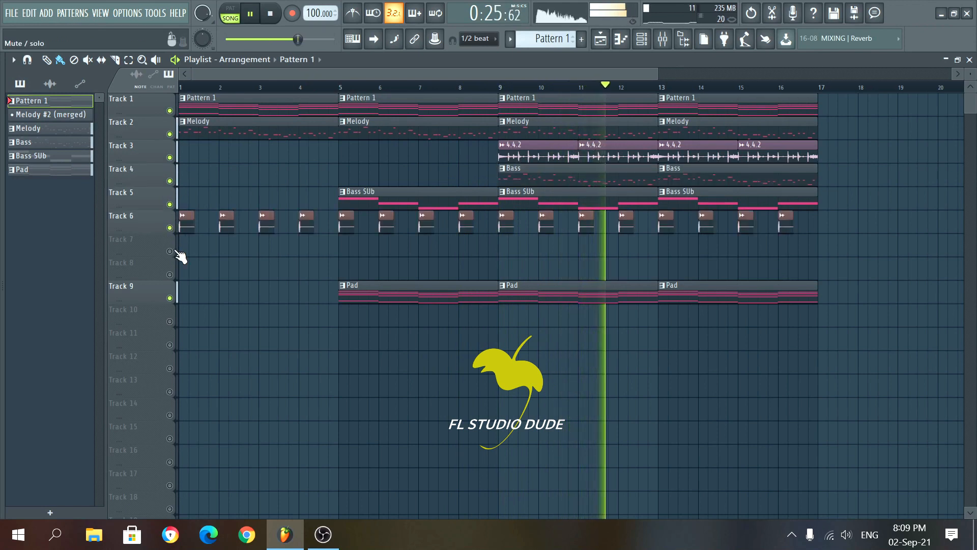
click(170, 274)
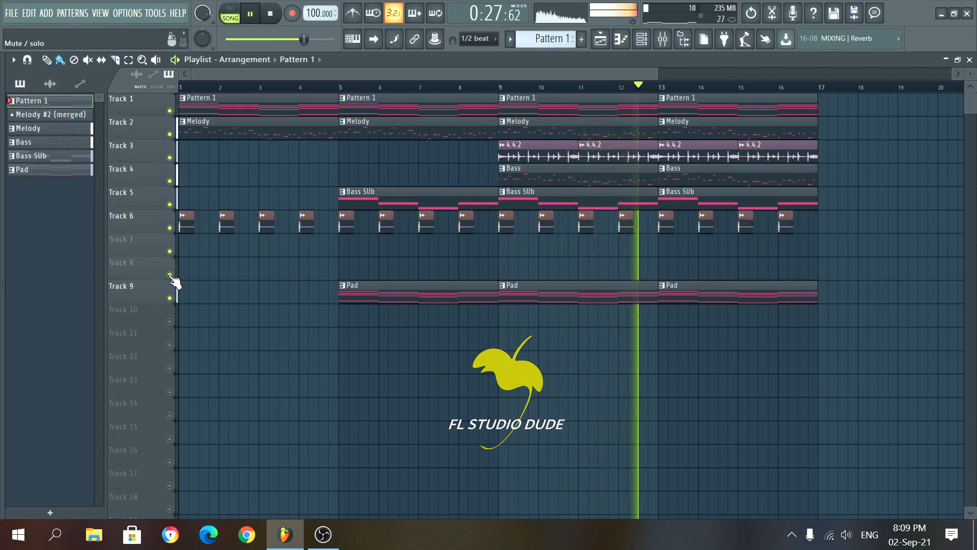
Step: Show the whole arrangement in the playlist and play it again from bar 5
drag(658, 74, 793, 80)
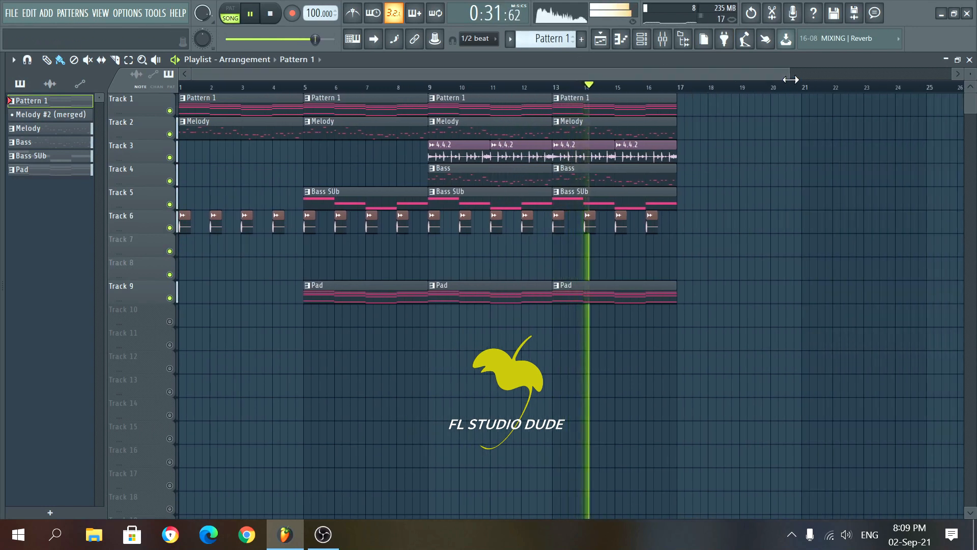
scroll(723, 104, up, 1)
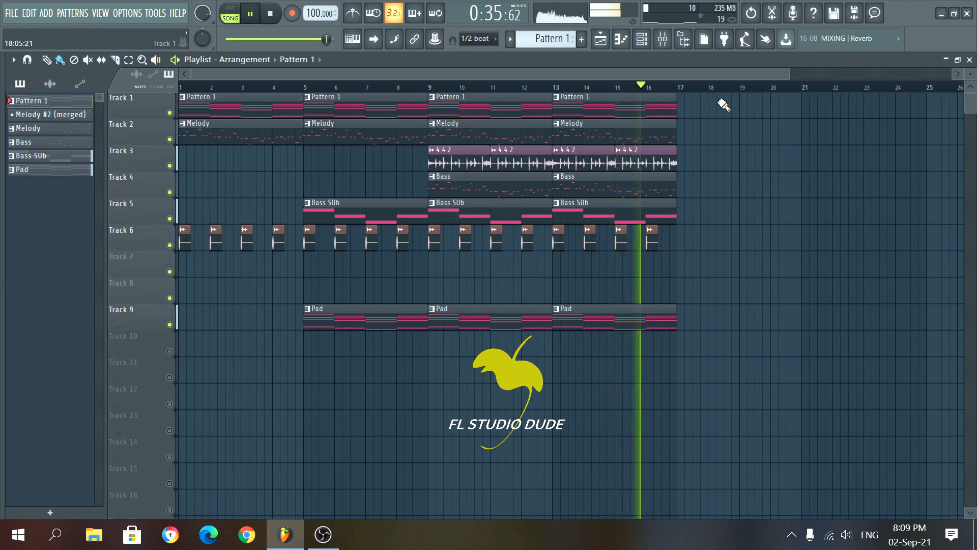
click(308, 87)
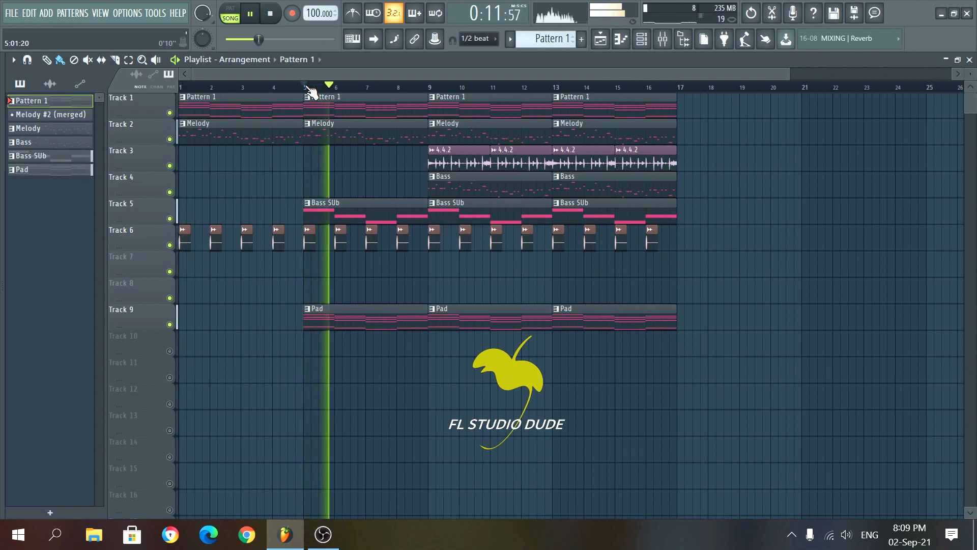